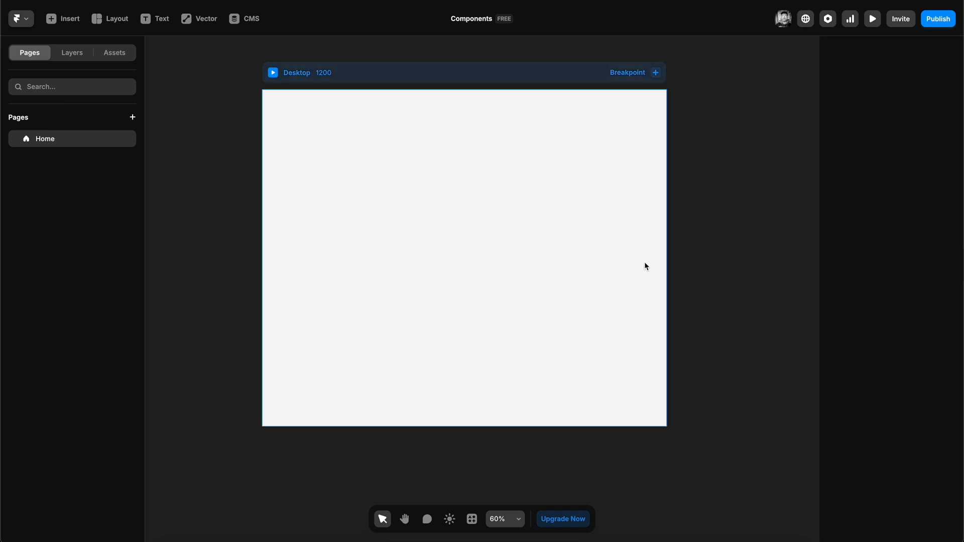
{"action": "scroll", "coordinate": [406, 182], "scroll_direction": "up", "scroll_amount": 1}
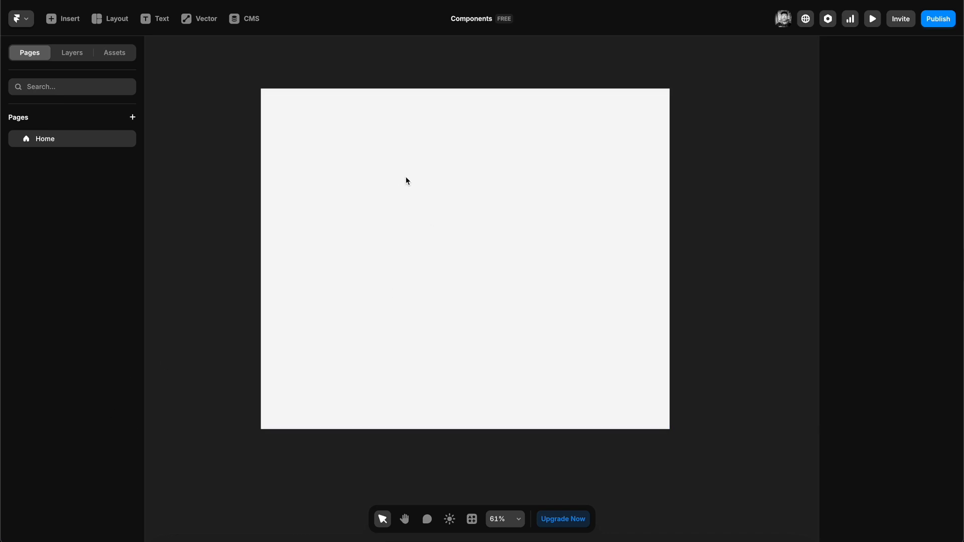
{"action": "scroll", "coordinate": [406, 182], "scroll_direction": "up", "scroll_amount": 5}
{"action": "key", "text": "space"}
{"action": "left_click_drag", "start_coordinate": [459, 153], "coordinate": [446, 166]}
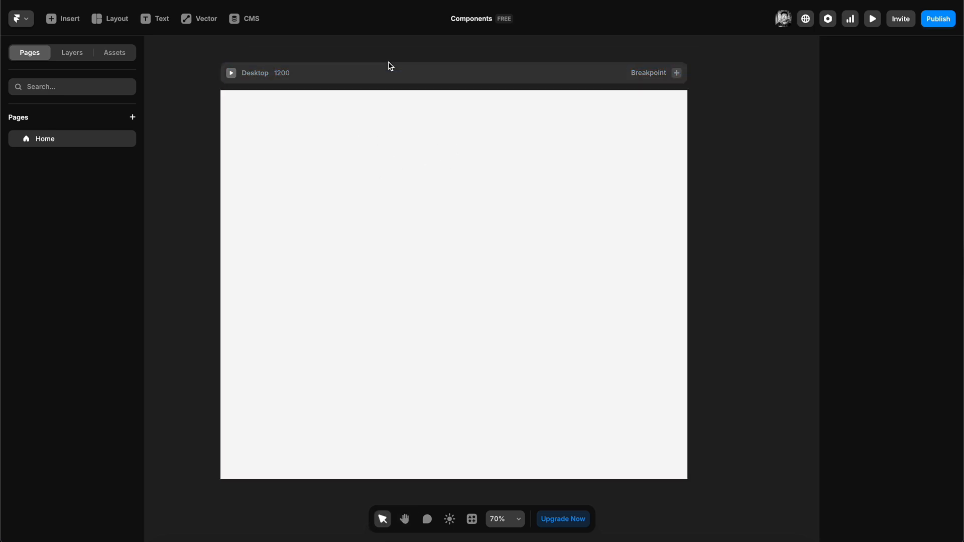
{"action": "key", "text": "space"}
{"action": "left_click_drag", "start_coordinate": [409, 139], "coordinate": [433, 131]}
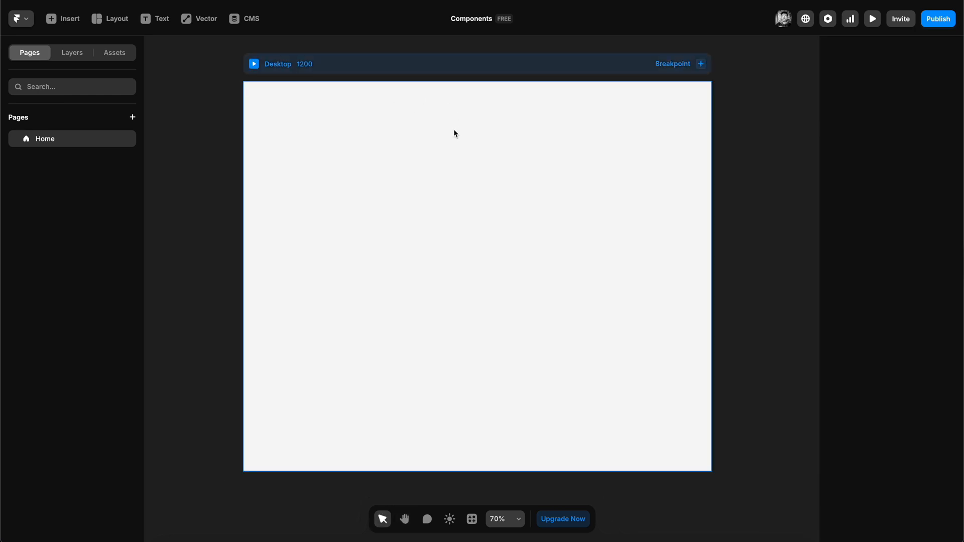
{"action": "key", "text": "space"}
{"action": "left_click_drag", "start_coordinate": [451, 128], "coordinate": [439, 122]}
{"action": "scroll", "coordinate": [405, 137], "scroll_direction": "up", "scroll_amount": 1}
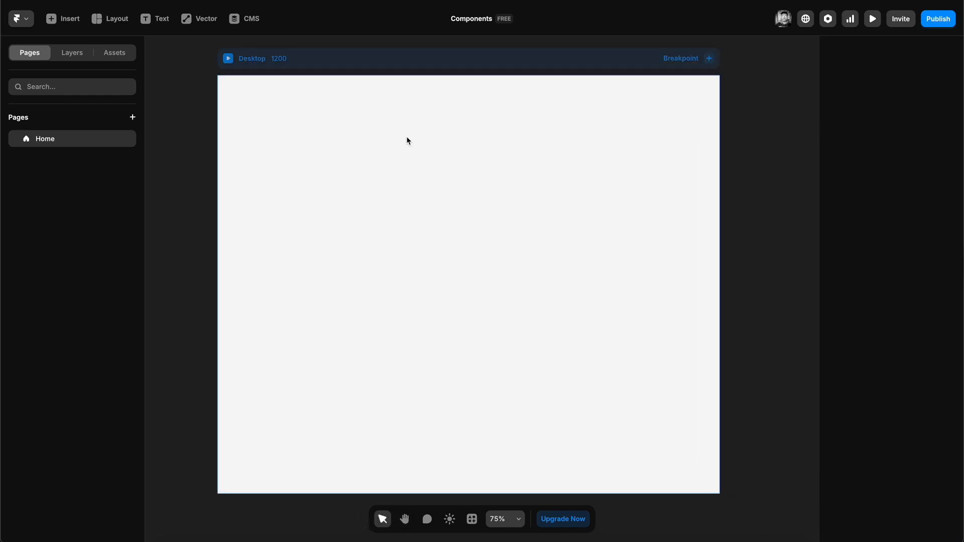
{"action": "scroll", "coordinate": [431, 136], "scroll_direction": "up", "scroll_amount": 5}
{"action": "key", "text": "t"}
{"action": "left_click", "coordinate": [320, 196]}
{"action": "type", "text": "What is UI design"}
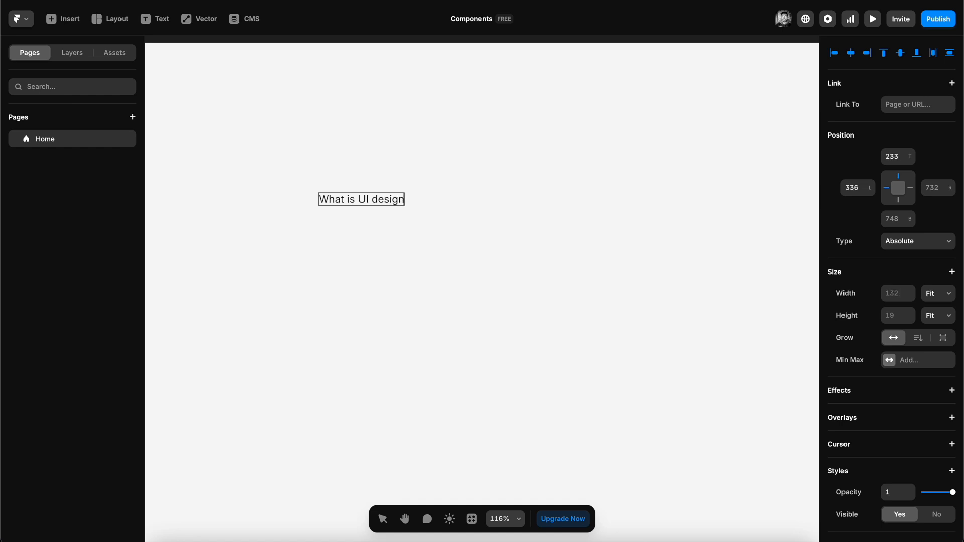
{"action": "type", "text": "?"}
{"action": "key", "text": "Escape"}
{"action": "left_click_drag", "start_coordinate": [356, 157], "coordinate": [383, 239]}
{"action": "key", "text": "Delete"}
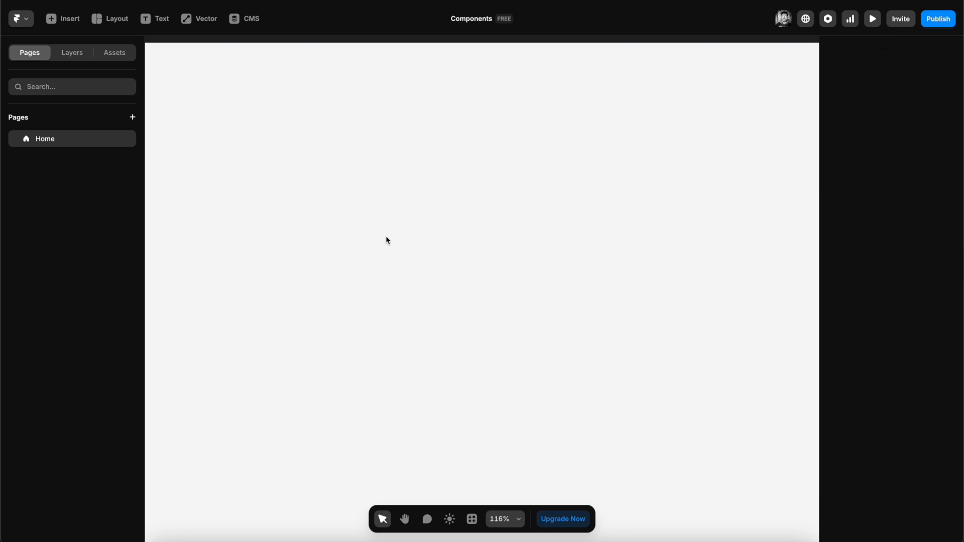
Add the text "What is UI design?" to the Desktop page, about 378 from the left and 215 from the top.
{"action": "left_click", "coordinate": [154, 19]}
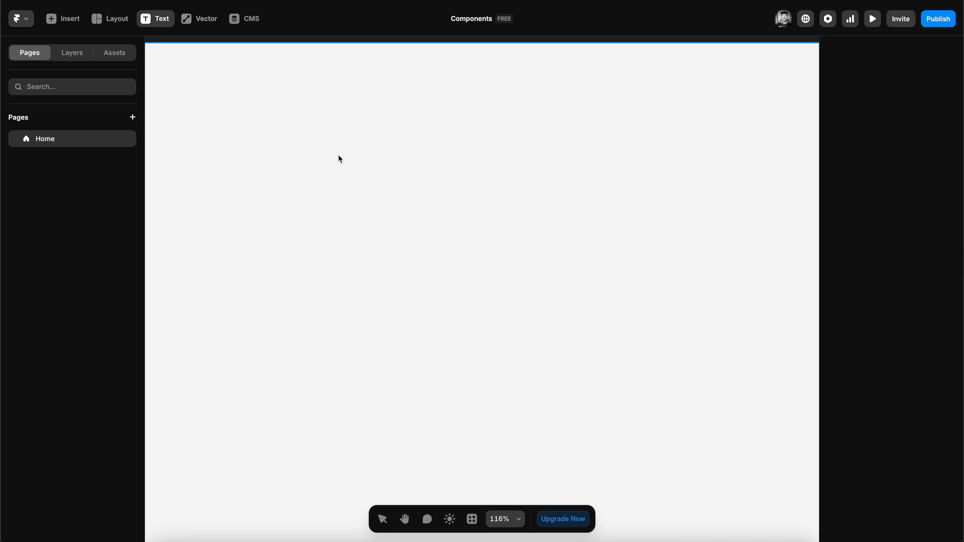
{"action": "left_click", "coordinate": [347, 183]}
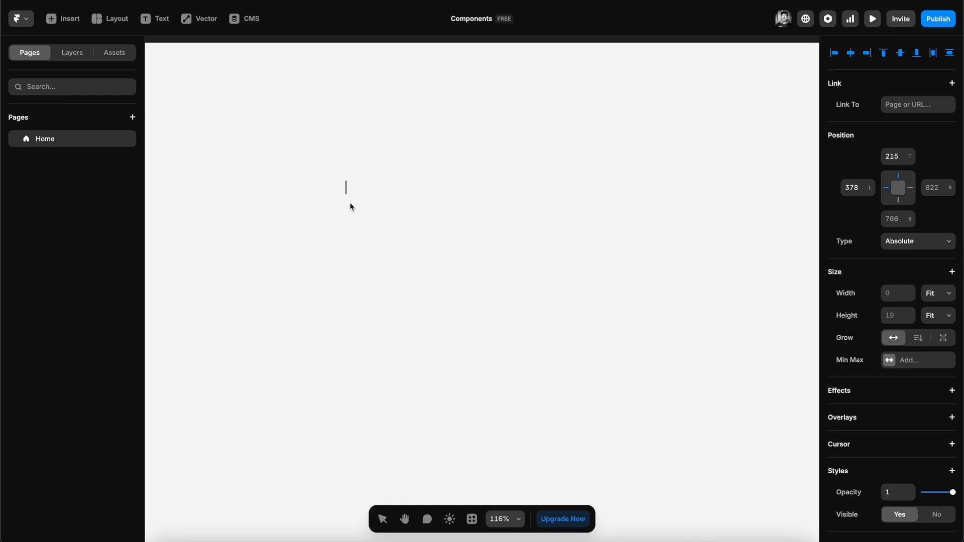
{"action": "type", "text": "What is UI design?"}
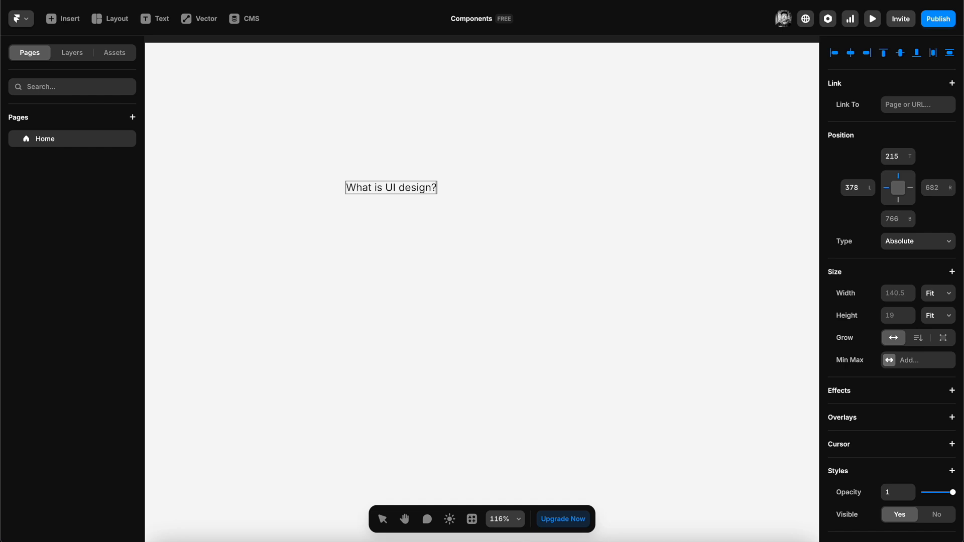
{"action": "key", "text": "Escape"}
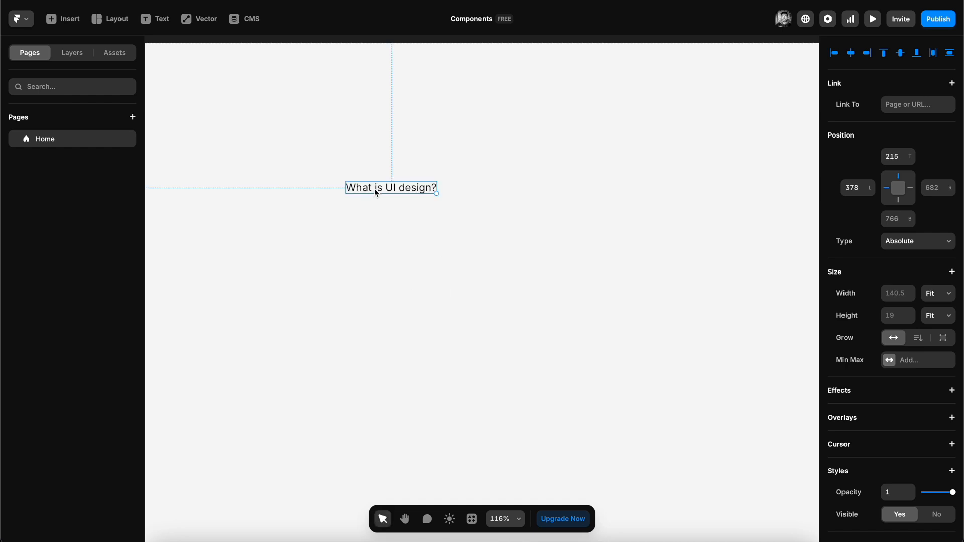
Duplicate the "What is UI design?" text directly below the original, about 242 from the page's top.
{"action": "key", "text": "alt"}
{"action": "mouse_move", "coordinate": [395, 191]}
{"action": "left_mouse_down"}
{"action": "mouse_move", "coordinate": [390, 218]}
{"action": "mouse_move", "coordinate": [392, 198]}
{"action": "mouse_move", "coordinate": [394, 208]}
{"action": "left_mouse_up"}
{"action": "left_click", "coordinate": [435, 235]}
Replace the lower text with the copied paragraph beginning "UI design, or user interface design, is the process of creating visually appealing, user-friendly interfaces".
{"action": "key", "text": "space"}
{"action": "left_click_drag", "start_coordinate": [499, 194], "coordinate": [449, 205]}
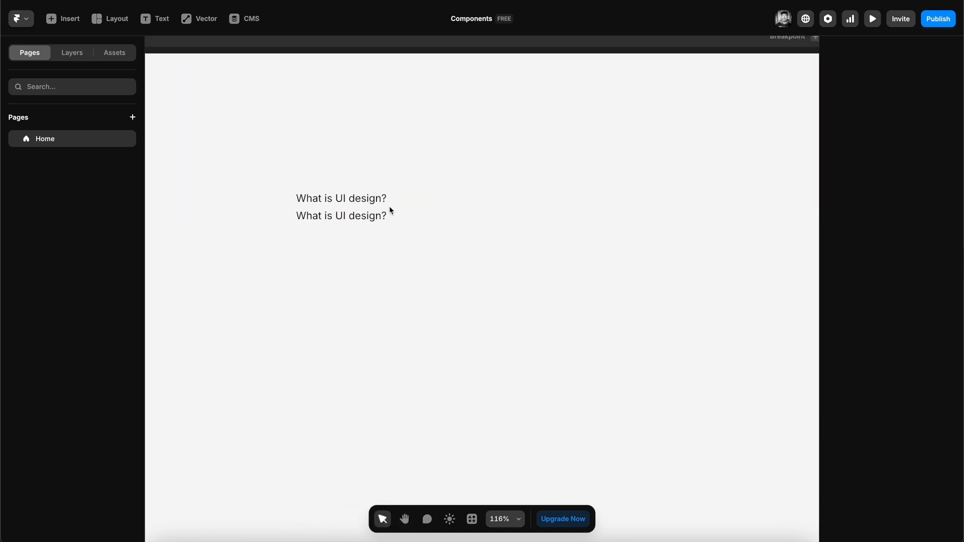
{"action": "left_click", "coordinate": [345, 218]}
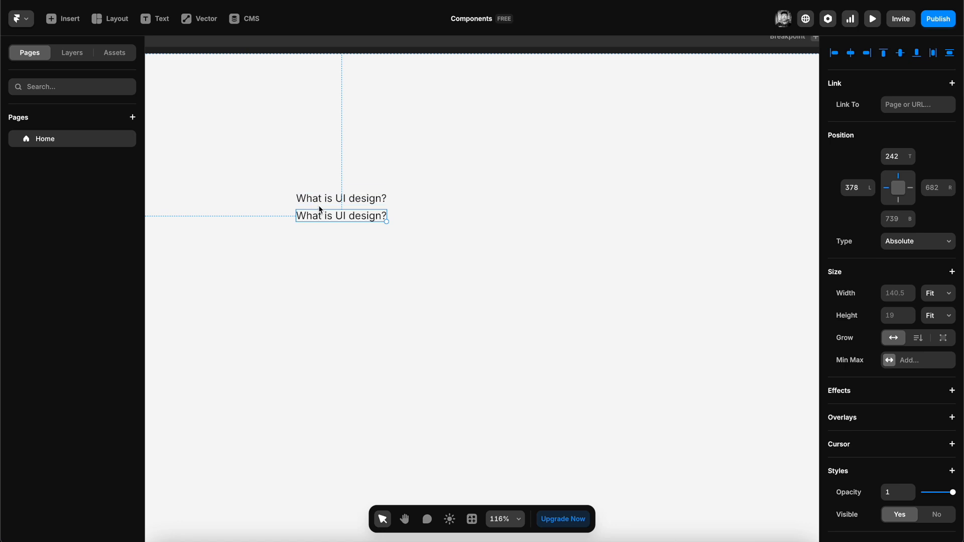
{"action": "double_click", "coordinate": [348, 219]}
{"action": "key", "text": "ctrl+v"}
Wrap the question text and the description text together in a stack.
{"action": "scroll", "coordinate": [299, 207], "scroll_direction": "down", "scroll_amount": 5}
{"action": "scroll", "coordinate": [302, 209], "scroll_direction": "up", "scroll_amount": 4}
{"action": "left_click_drag", "start_coordinate": [271, 179], "coordinate": [378, 257]}
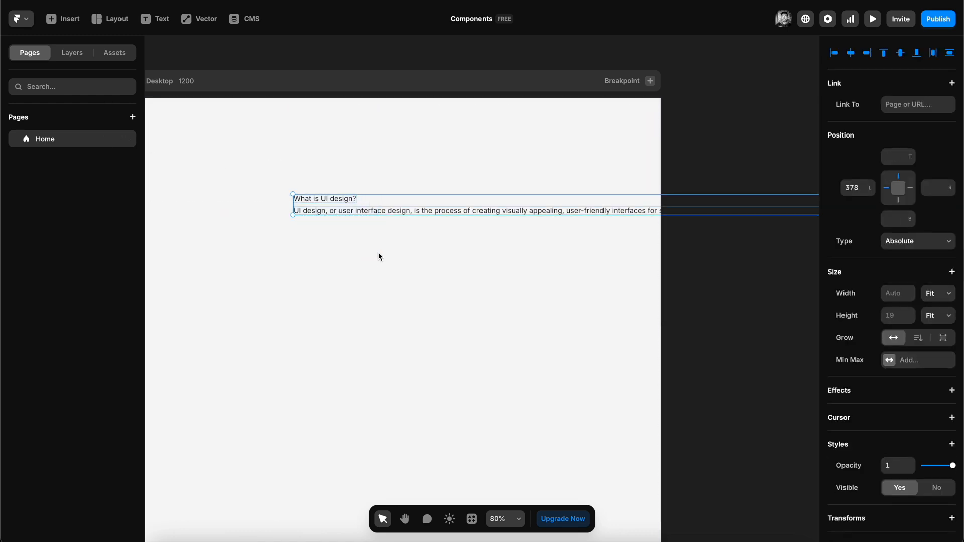
{"action": "right_click", "coordinate": [318, 202]}
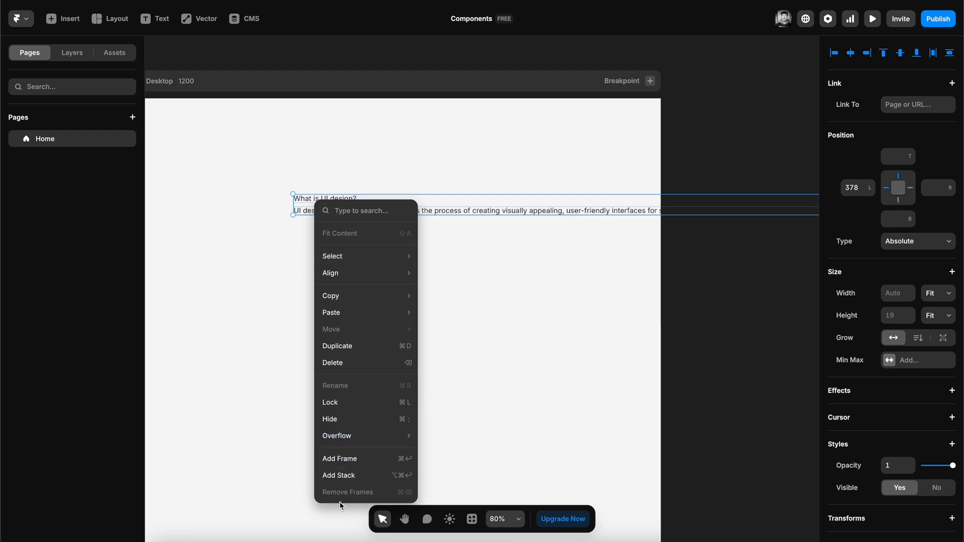
{"action": "left_click", "coordinate": [346, 474]}
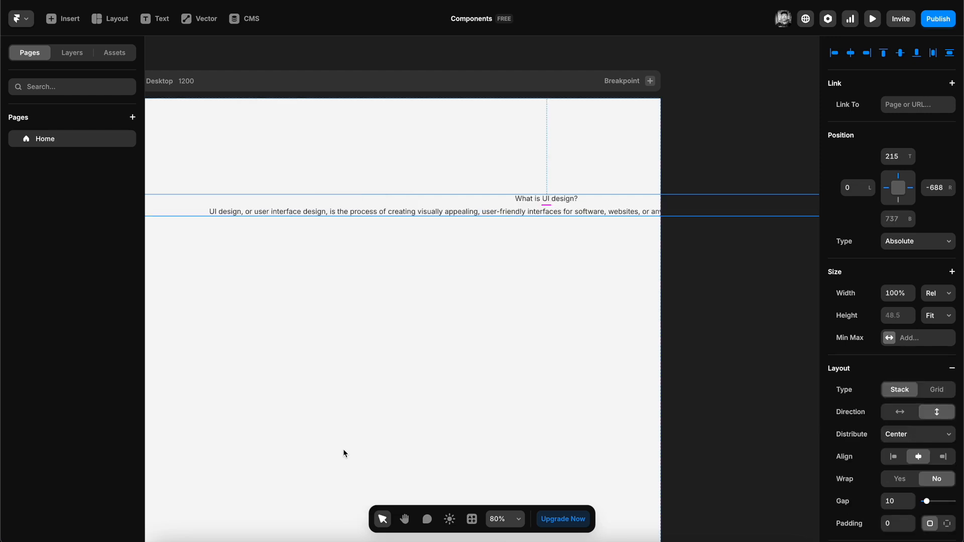
{"action": "scroll", "coordinate": [387, 217], "scroll_direction": "down", "scroll_amount": 2}
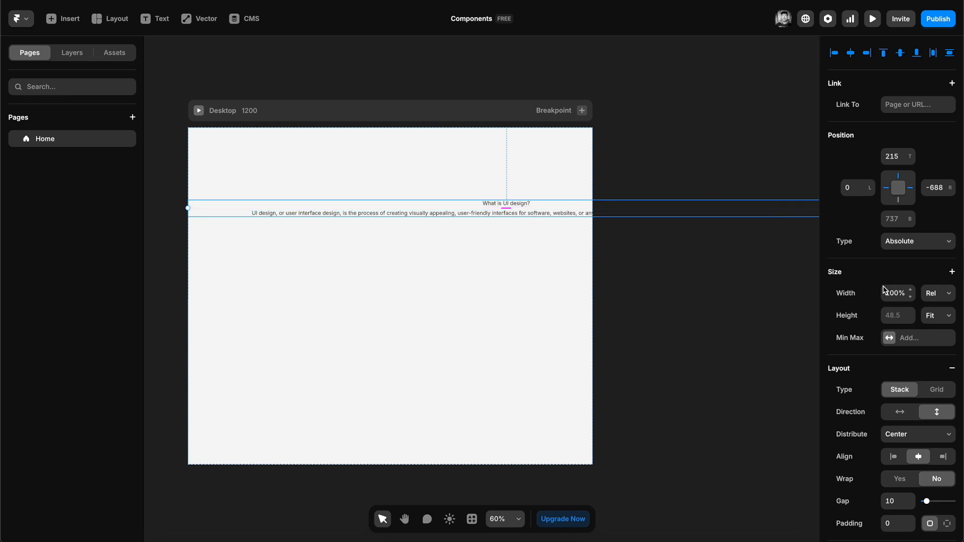
{"action": "scroll", "coordinate": [893, 269], "scroll_direction": "down", "scroll_amount": 6}
{"action": "scroll", "coordinate": [898, 215], "scroll_direction": "up", "scroll_amount": 1}
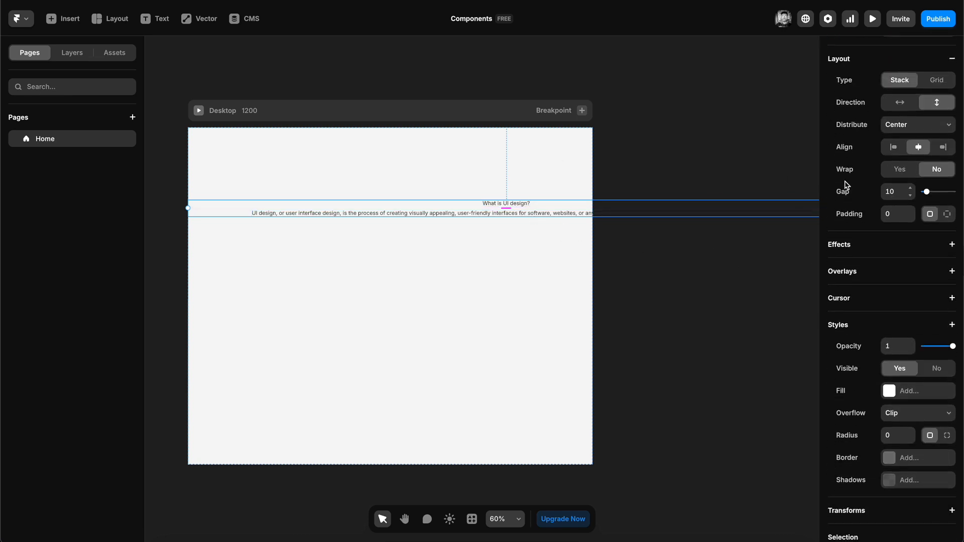
Show the stack's two text layers in the layer tree and rename the stack as Accordion.
{"action": "left_click", "coordinate": [72, 52]}
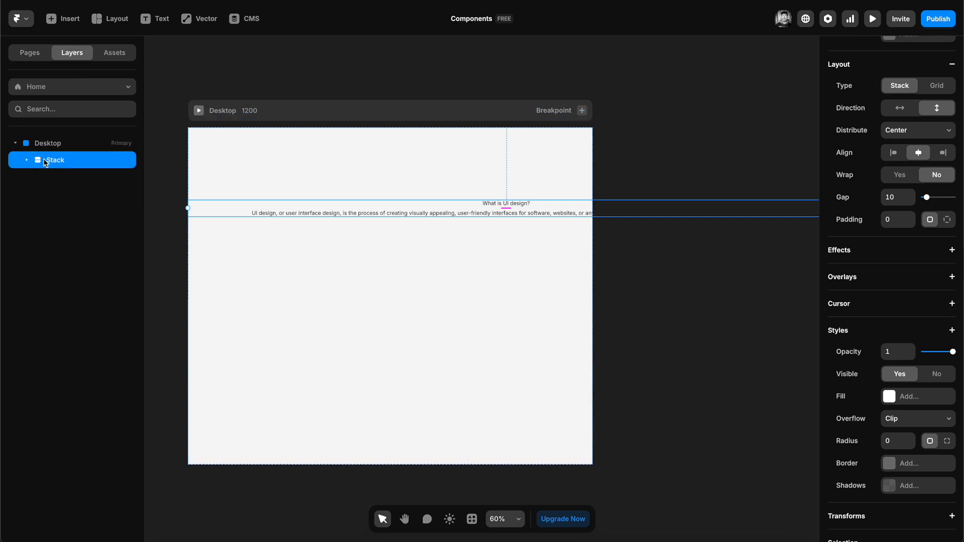
{"action": "left_click", "coordinate": [76, 174]}
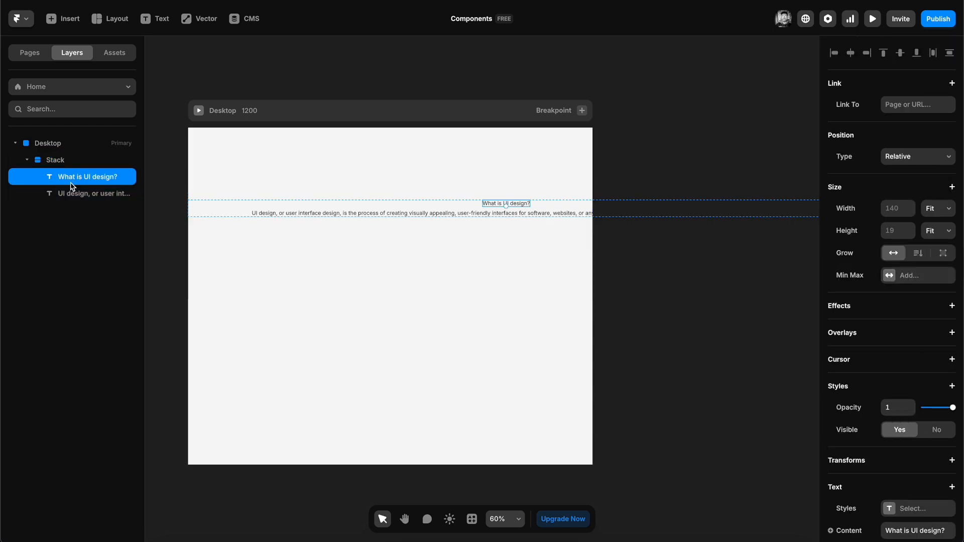
{"action": "left_click", "coordinate": [77, 194]}
{"action": "left_click", "coordinate": [78, 183]}
{"action": "left_click", "coordinate": [77, 193]}
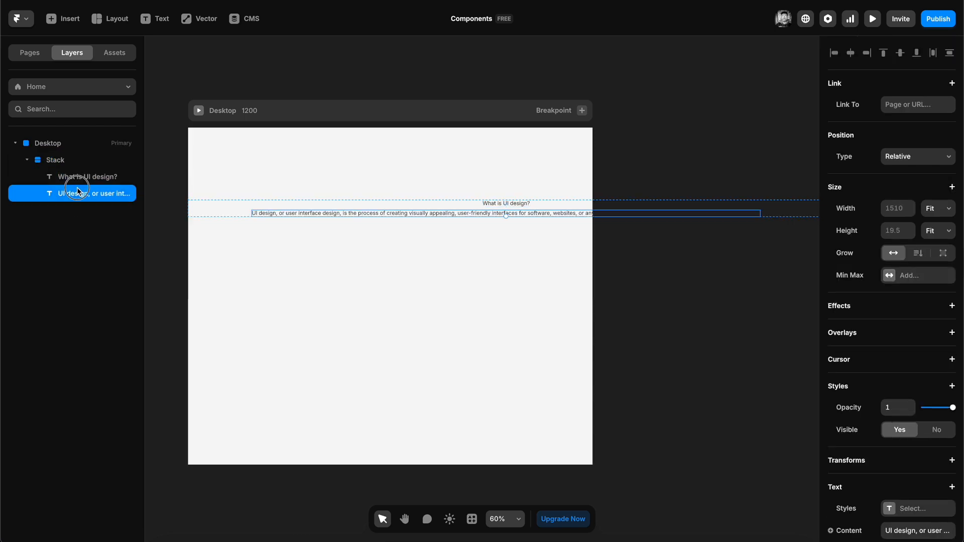
{"action": "double_click", "coordinate": [55, 161]}
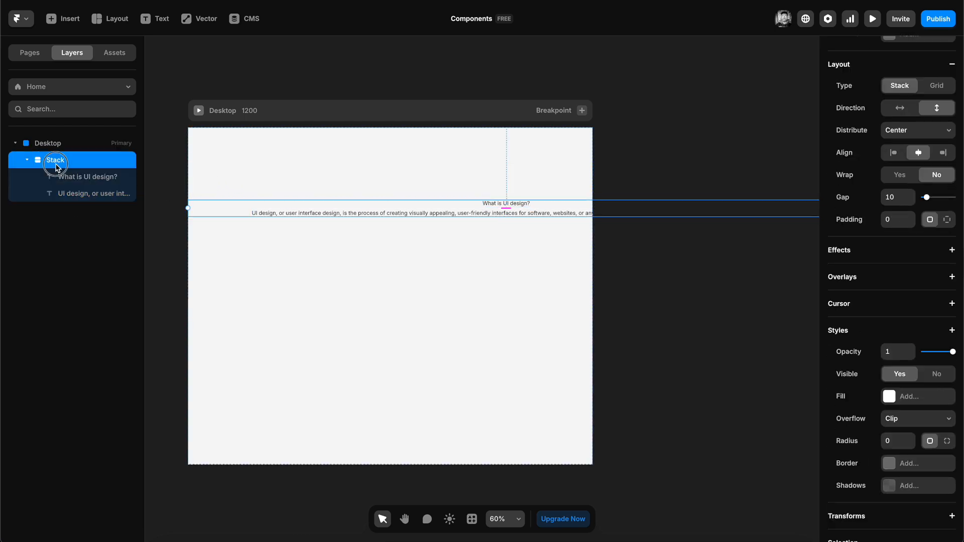
{"action": "type", "text": "Accordion"}
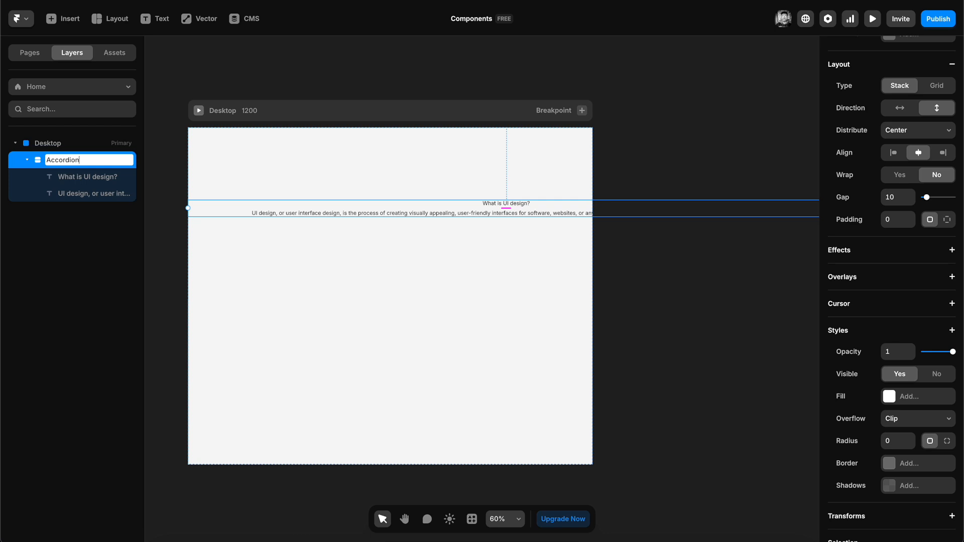
{"action": "key", "text": "Return"}
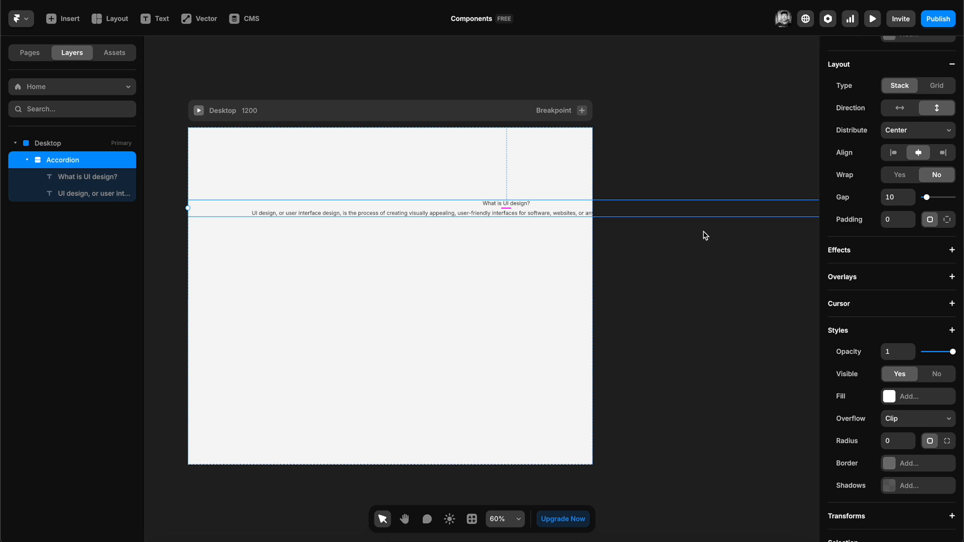
Align the contents of the Accordion stack to the left, keeping the distribution at Center.
{"action": "scroll", "coordinate": [901, 258], "scroll_direction": "down", "scroll_amount": 1}
{"action": "scroll", "coordinate": [900, 246], "scroll_direction": "up", "scroll_amount": 4}
{"action": "scroll", "coordinate": [900, 227], "scroll_direction": "up", "scroll_amount": 1}
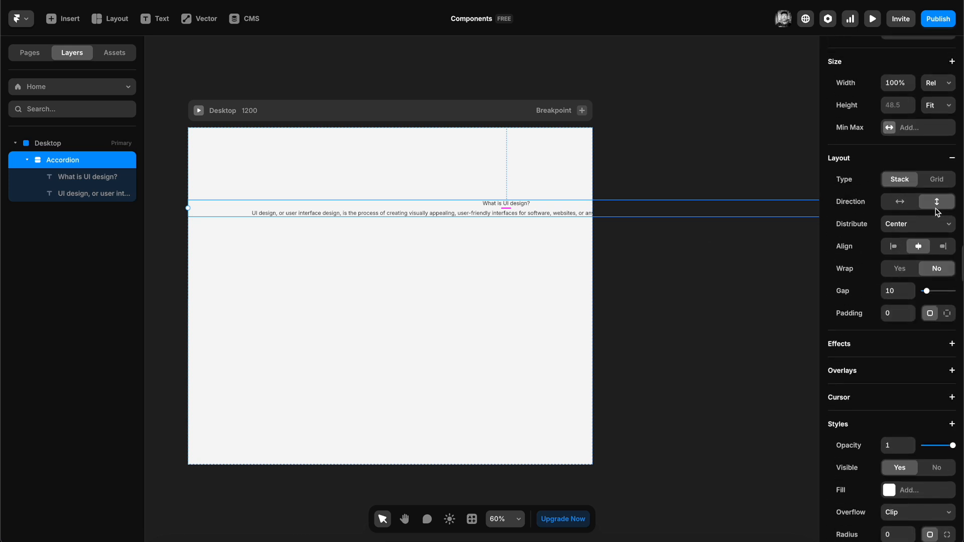
{"action": "left_click", "coordinate": [912, 229]}
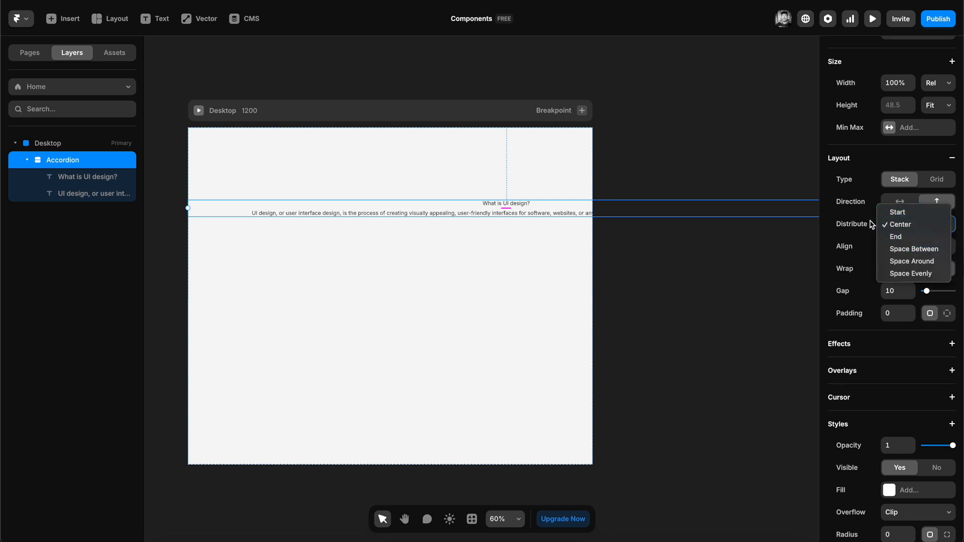
{"action": "left_click", "coordinate": [854, 226]}
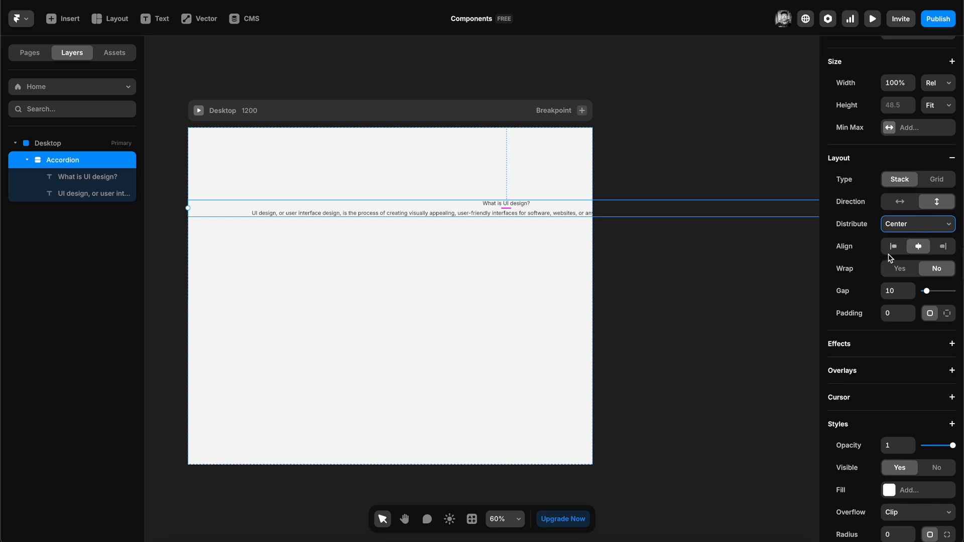
{"action": "left_click", "coordinate": [893, 246]}
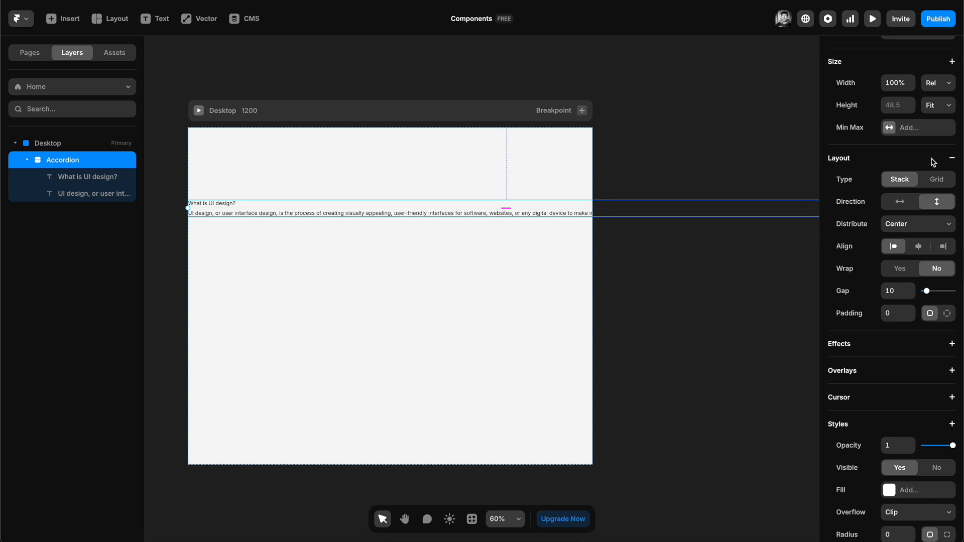
Change the Accordion stack's width to a Fixed size of 600.
{"action": "scroll", "coordinate": [909, 168], "scroll_direction": "up", "scroll_amount": 5}
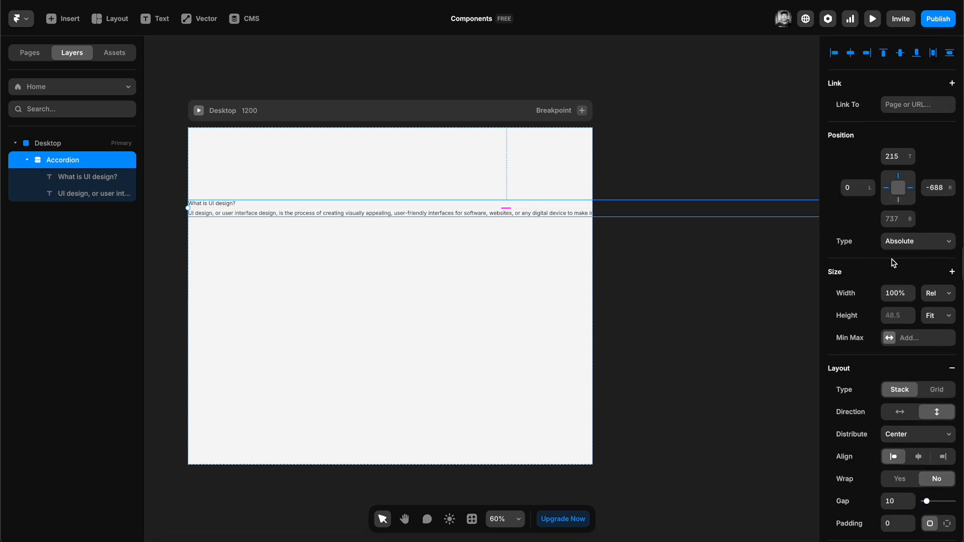
{"action": "left_click", "coordinate": [898, 296]}
{"action": "type", "text": "600%"}
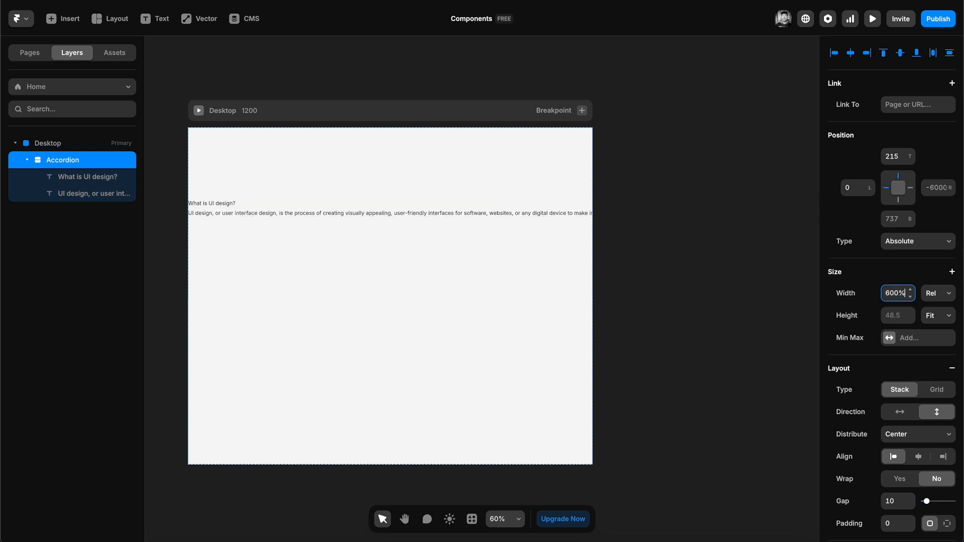
{"action": "left_click", "coordinate": [935, 295]}
{"action": "left_click", "coordinate": [933, 278]}
{"action": "left_click", "coordinate": [902, 300]}
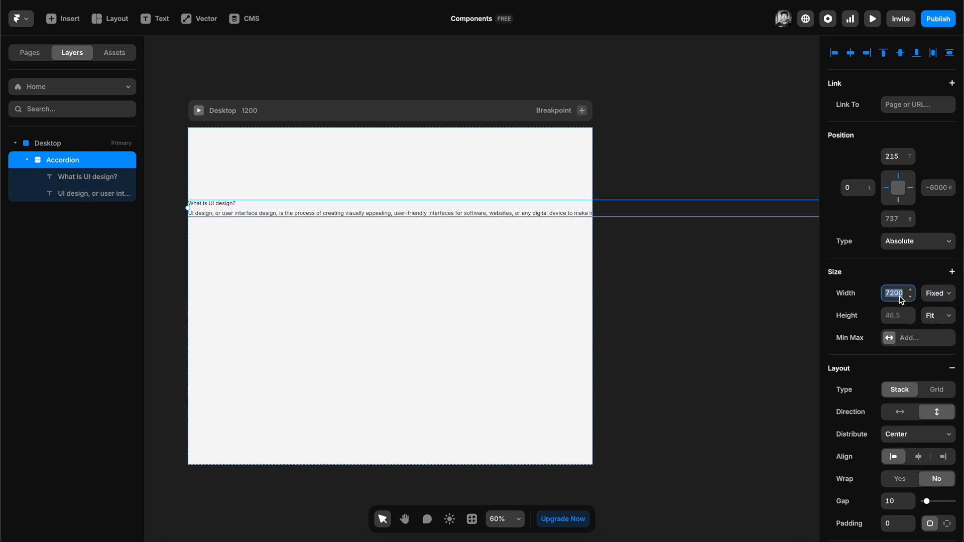
{"action": "type", "text": "600"}
{"action": "key", "text": "Return"}
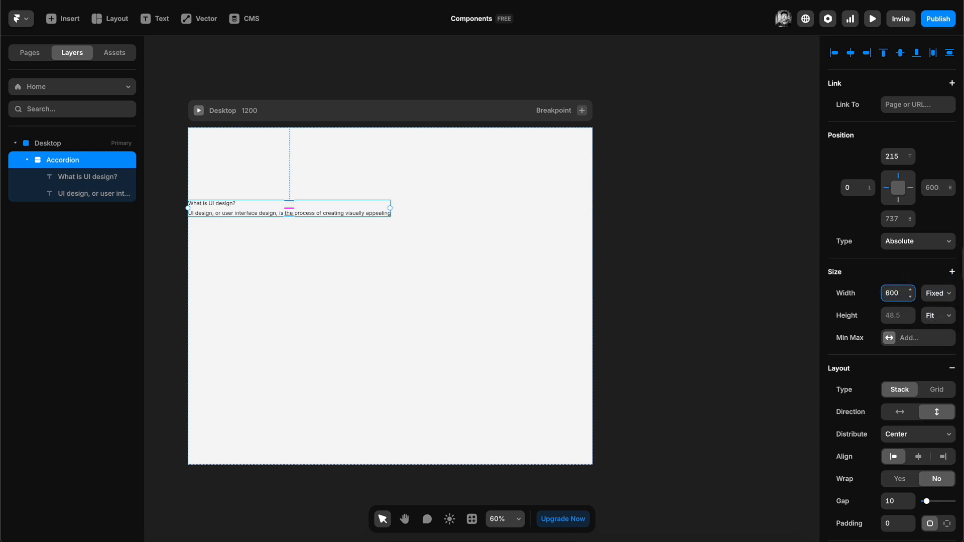
Move the Accordion stack to the horizontal centre of the Desktop page, slightly lower than before.
{"action": "left_click", "coordinate": [367, 227]}
{"action": "left_click_drag", "start_coordinate": [323, 204], "coordinate": [425, 215]}
{"action": "left_click", "coordinate": [455, 251]}
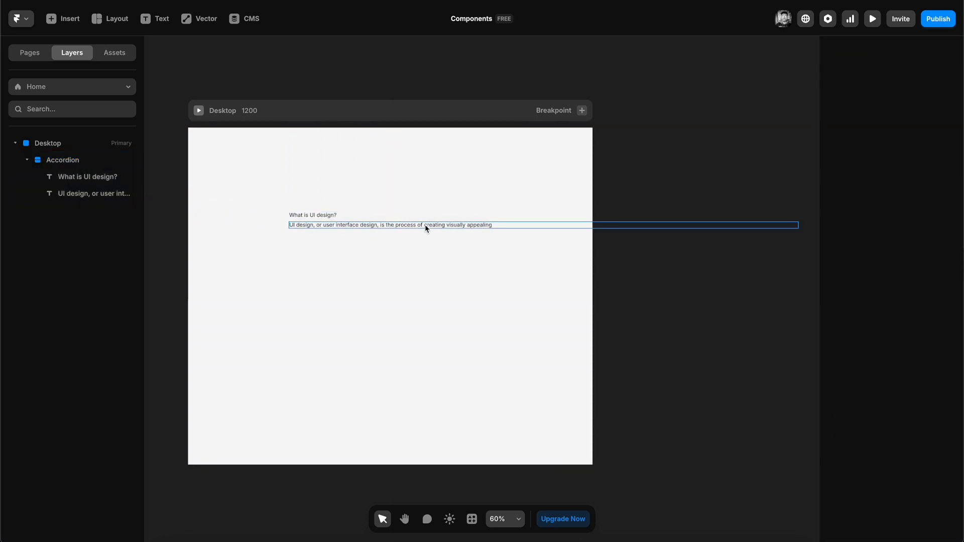
Set the width of the answer text below the question to Fill so it wraps within the Accordion stack.
{"action": "double_click", "coordinate": [314, 216]}
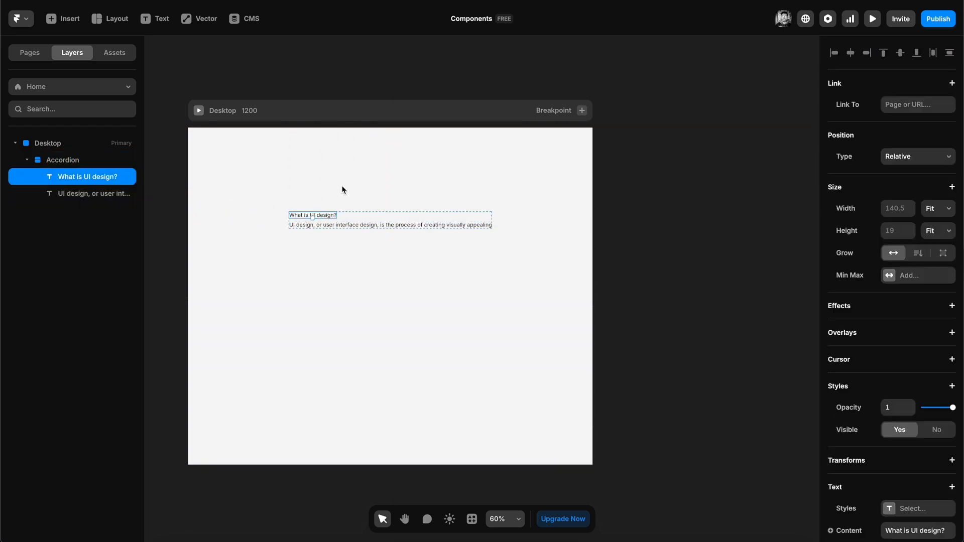
{"action": "left_click", "coordinate": [325, 228]}
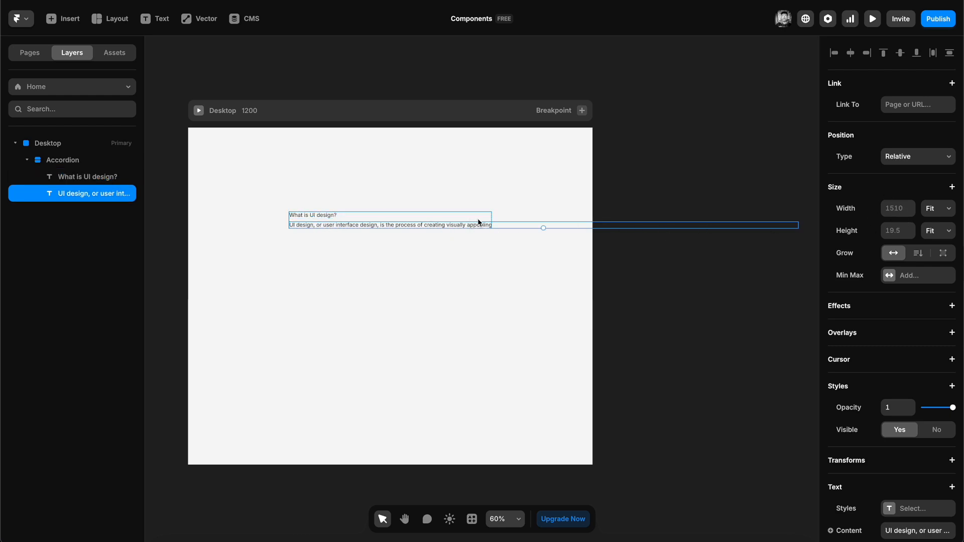
{"action": "scroll", "coordinate": [370, 228], "scroll_direction": "up", "scroll_amount": 1}
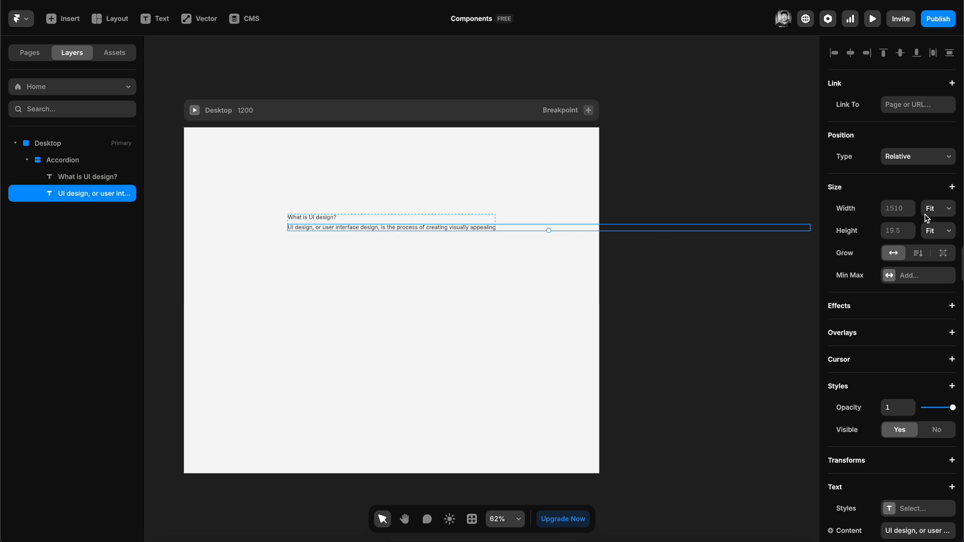
{"action": "left_click", "coordinate": [453, 225]}
{"action": "left_click", "coordinate": [426, 226]}
{"action": "left_click", "coordinate": [937, 208]}
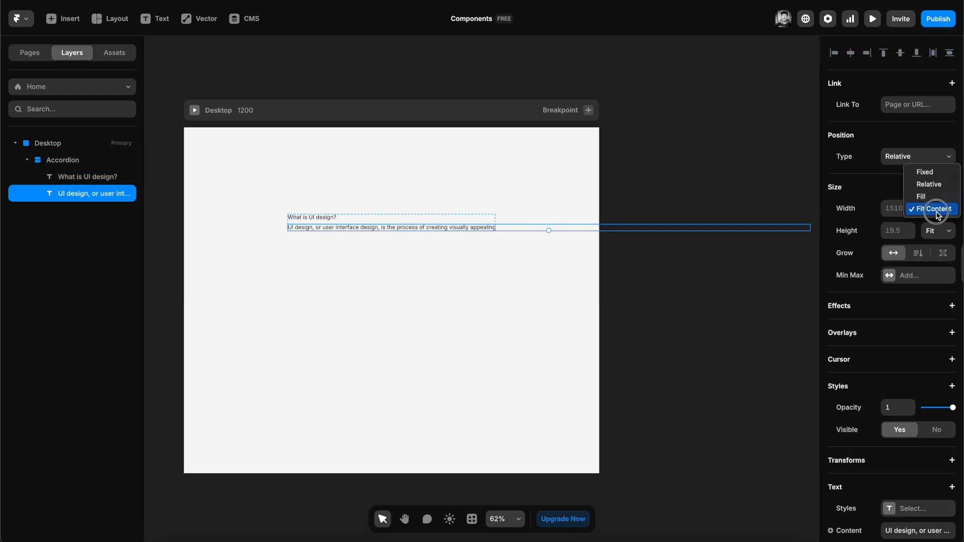
{"action": "left_click", "coordinate": [929, 200]}
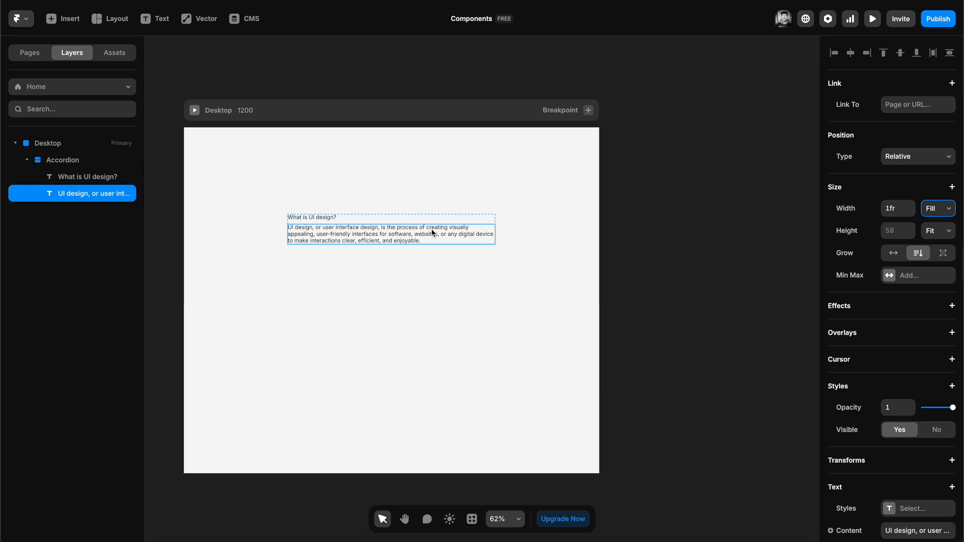
{"action": "scroll", "coordinate": [345, 229], "scroll_direction": "up", "scroll_amount": 3}
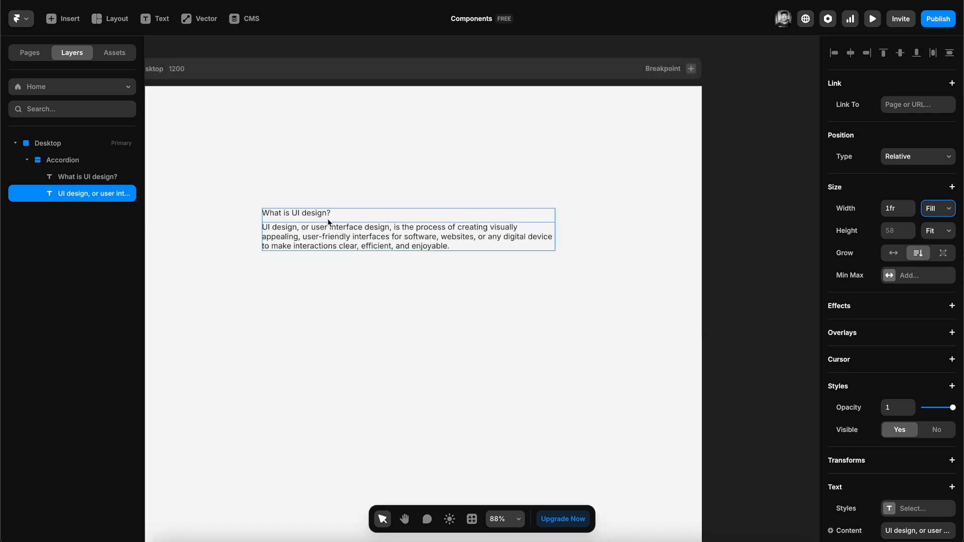
{"action": "key", "text": "Escape"}
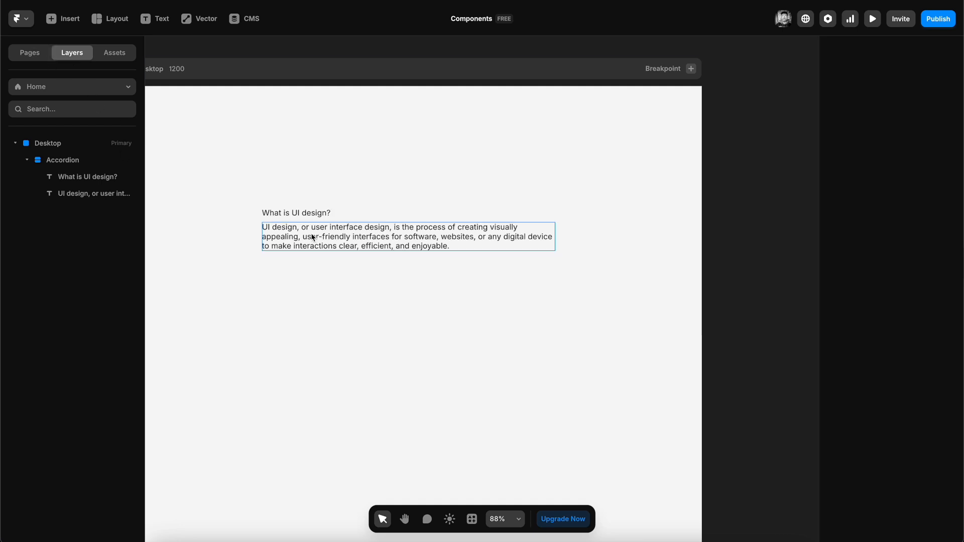
Insert a Basicons icon at the start of the Accordion stack, above the question text.
{"action": "left_click", "coordinate": [274, 220]}
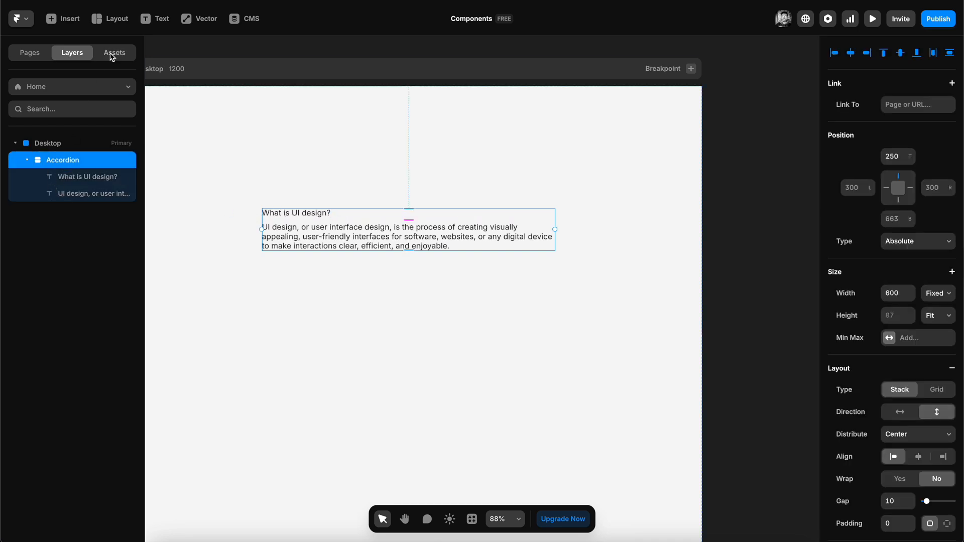
{"action": "left_click", "coordinate": [63, 20]}
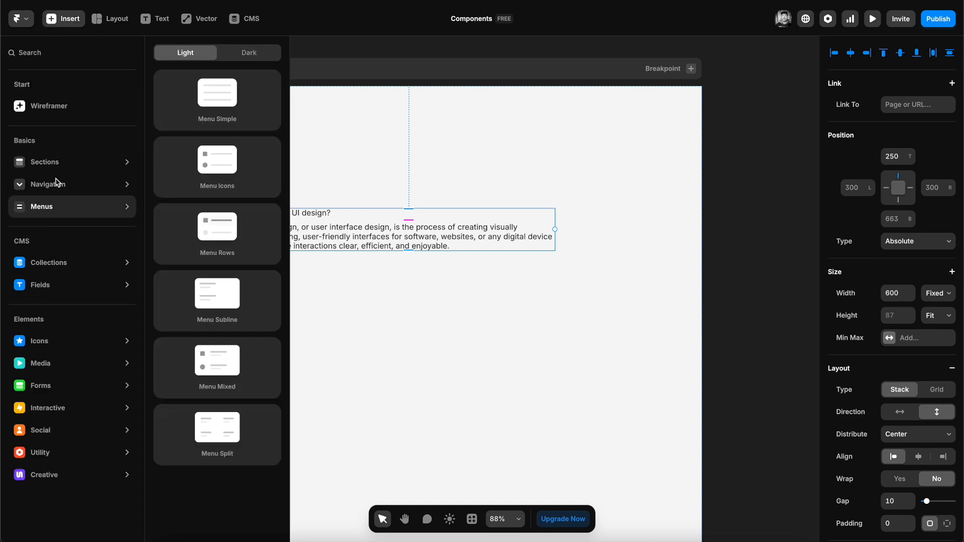
{"action": "mouse_move", "coordinate": [48, 160]}
{"action": "mouse_move", "coordinate": [63, 370]}
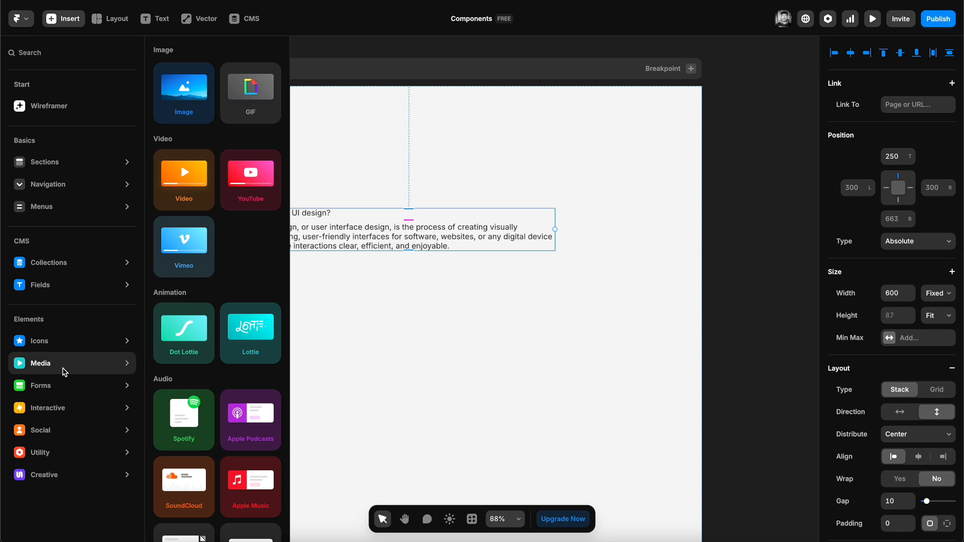
{"action": "mouse_move", "coordinate": [34, 350]}
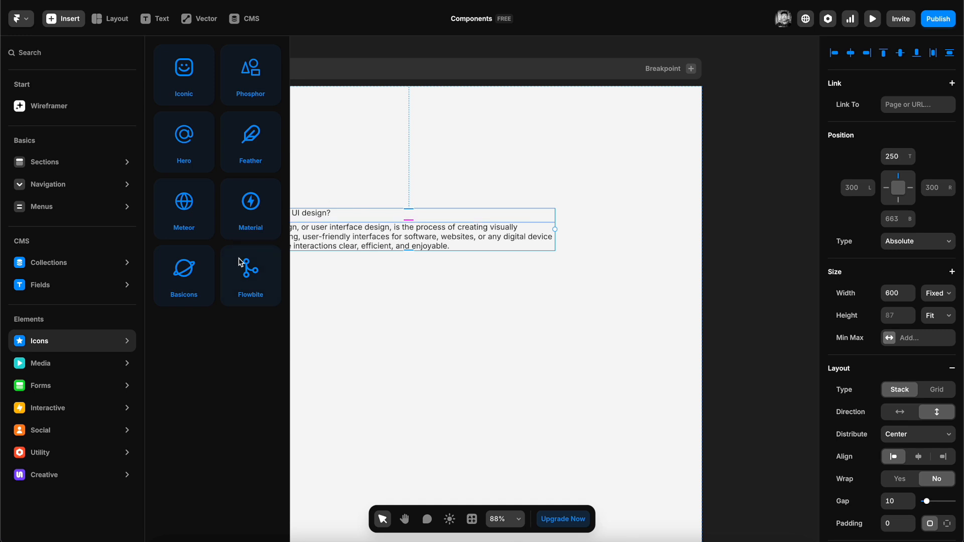
{"action": "left_click_drag", "start_coordinate": [201, 276], "coordinate": [294, 214]}
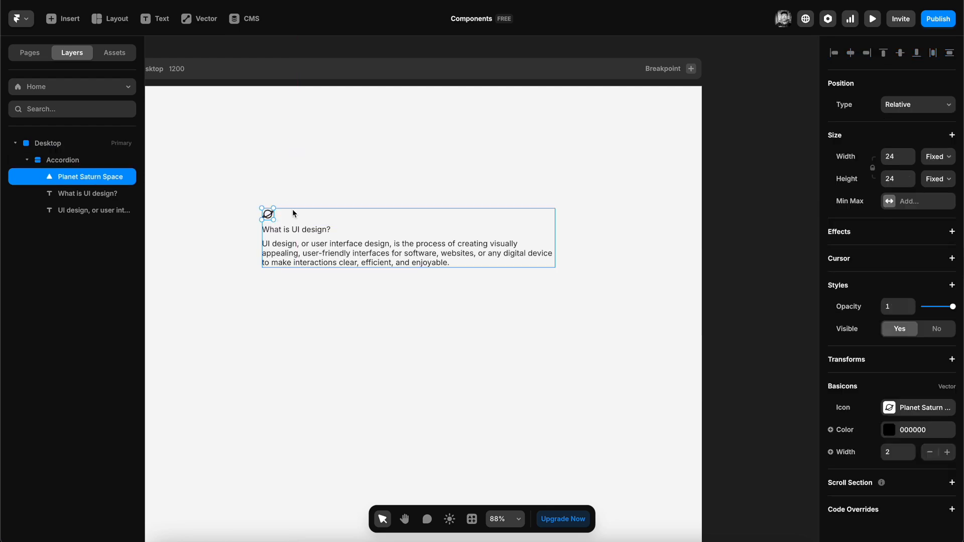
Search the Basicons set for "arrow" and change the planet icon to Arrow Chevron Down.
{"action": "scroll", "coordinate": [263, 215], "scroll_direction": "up", "scroll_amount": 5}
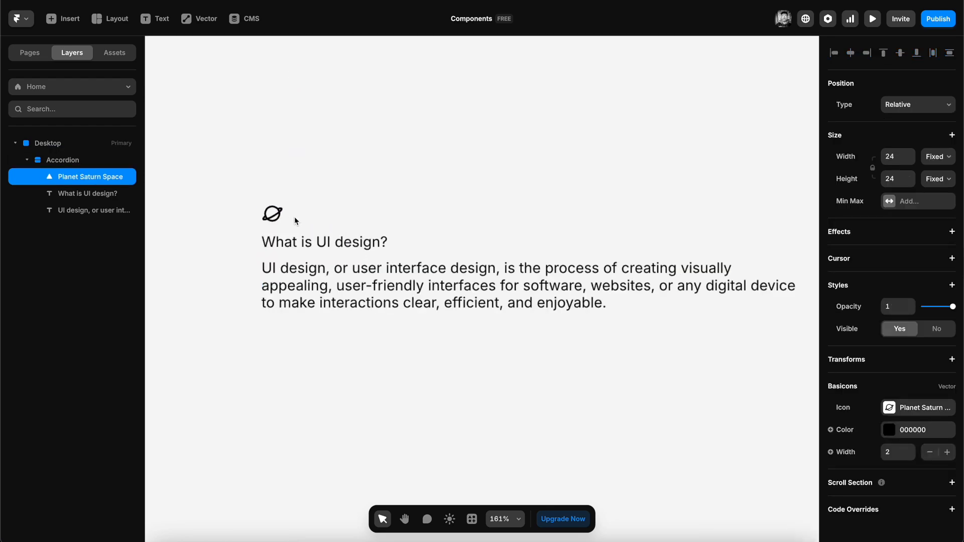
{"action": "scroll", "coordinate": [696, 295], "scroll_direction": "down", "scroll_amount": 4}
{"action": "scroll", "coordinate": [567, 244], "scroll_direction": "up", "scroll_amount": 4}
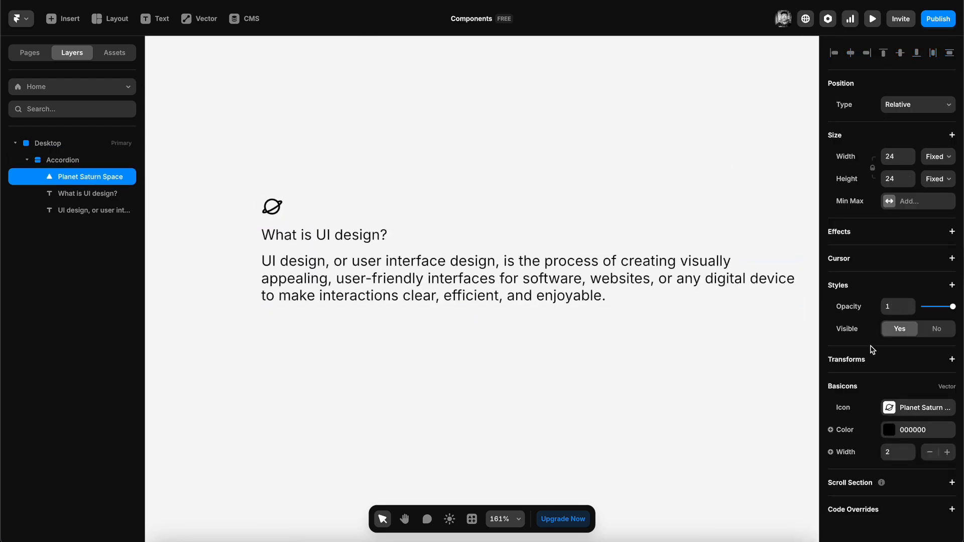
{"action": "left_click", "coordinate": [928, 408]}
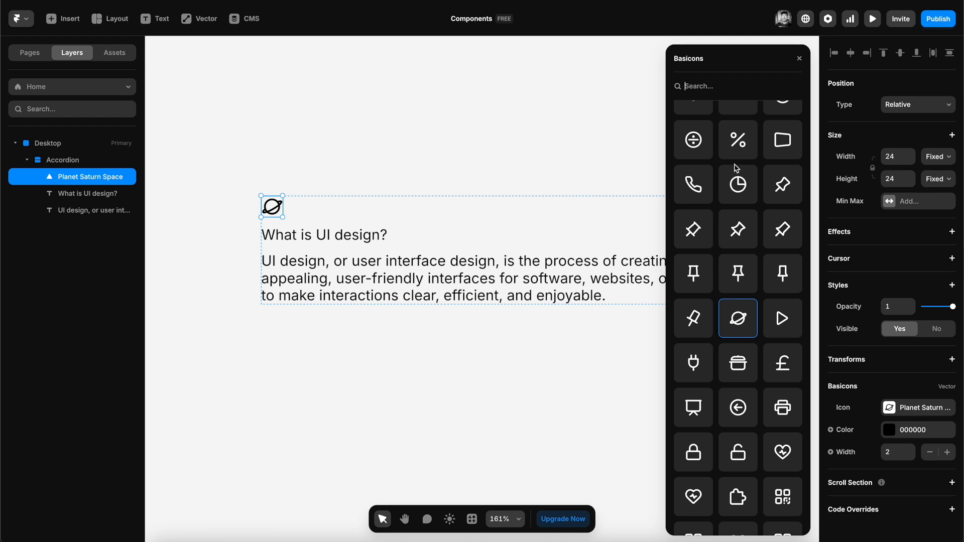
{"action": "type", "text": "arrow"}
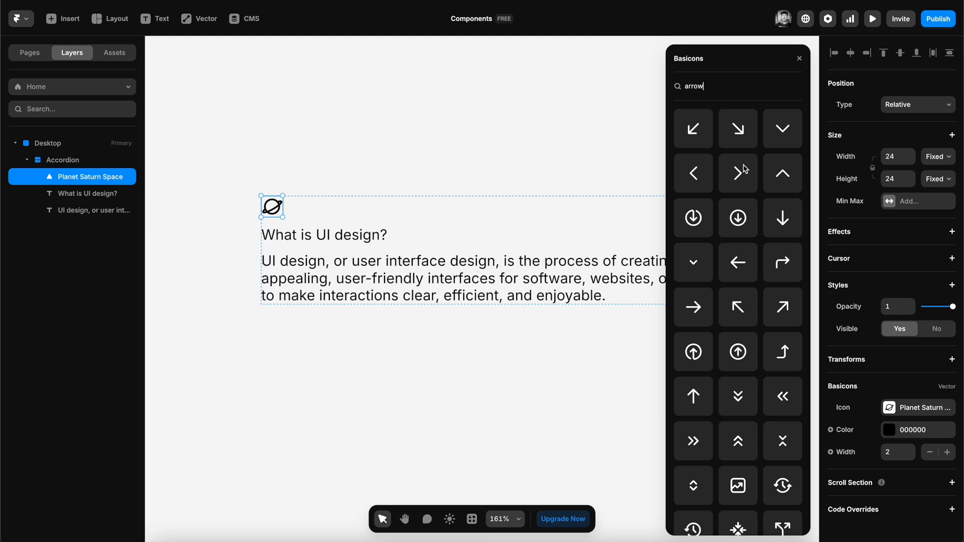
{"action": "left_click", "coordinate": [783, 128]}
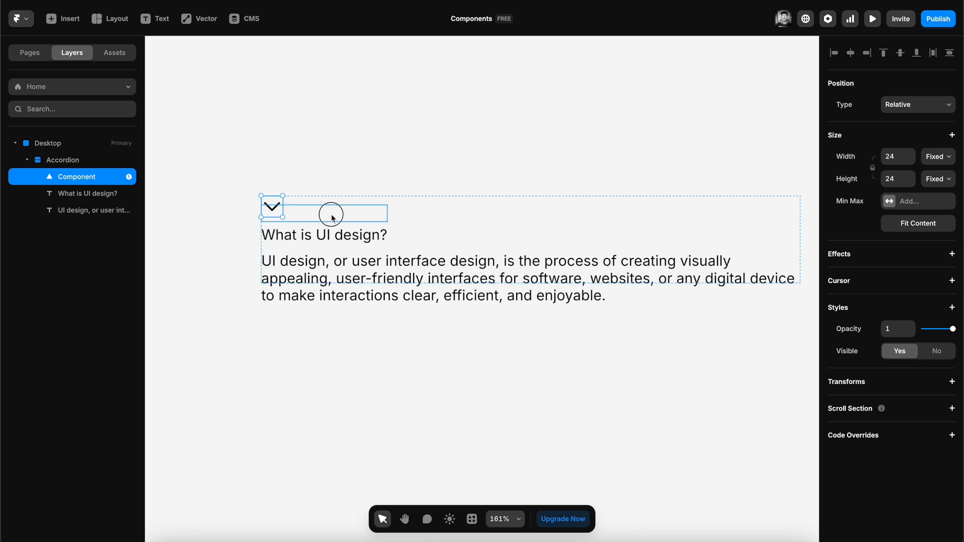
Move the chevron icon between the question and the answer text in the Accordion stack.
{"action": "left_click", "coordinate": [330, 214]}
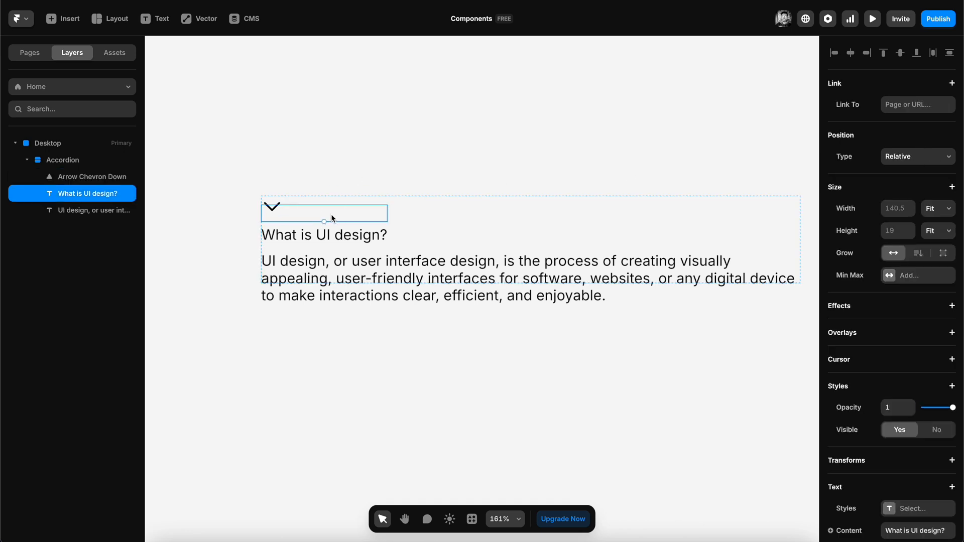
{"action": "left_click", "coordinate": [281, 207]}
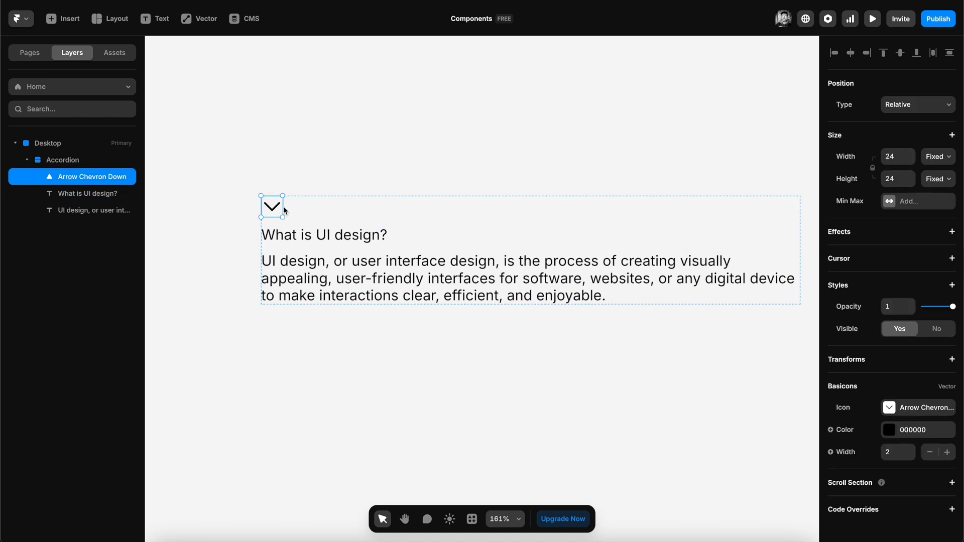
{"action": "key", "text": "Down"}
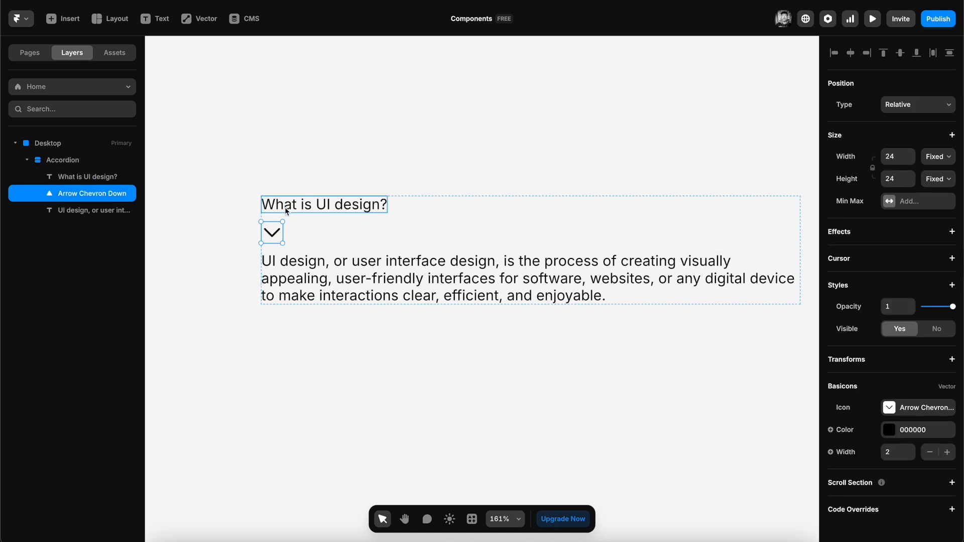
Wrap the question text and the chevron icon together in a new stack inside Accordion.
{"action": "left_click", "coordinate": [290, 210], "text": "shift"}
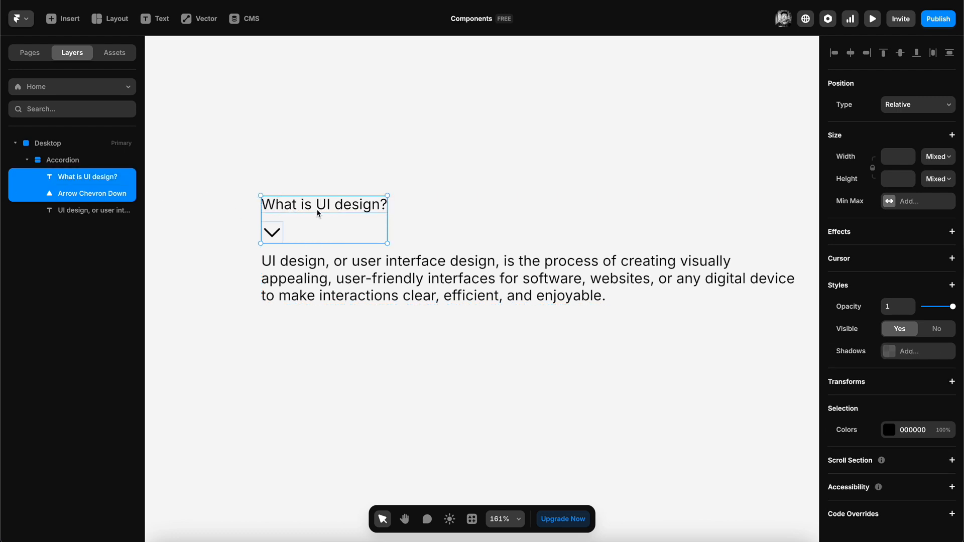
{"action": "right_click", "coordinate": [334, 208]}
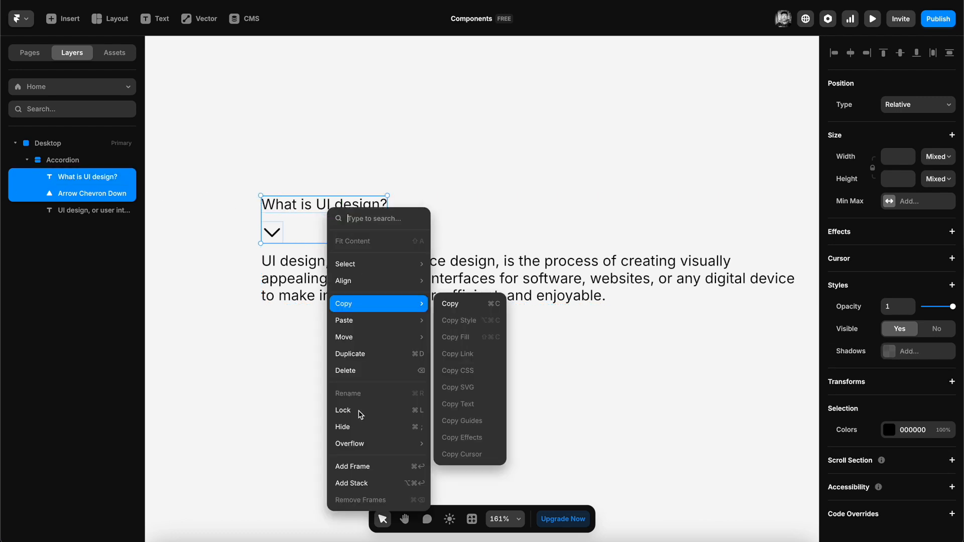
{"action": "left_click", "coordinate": [356, 483]}
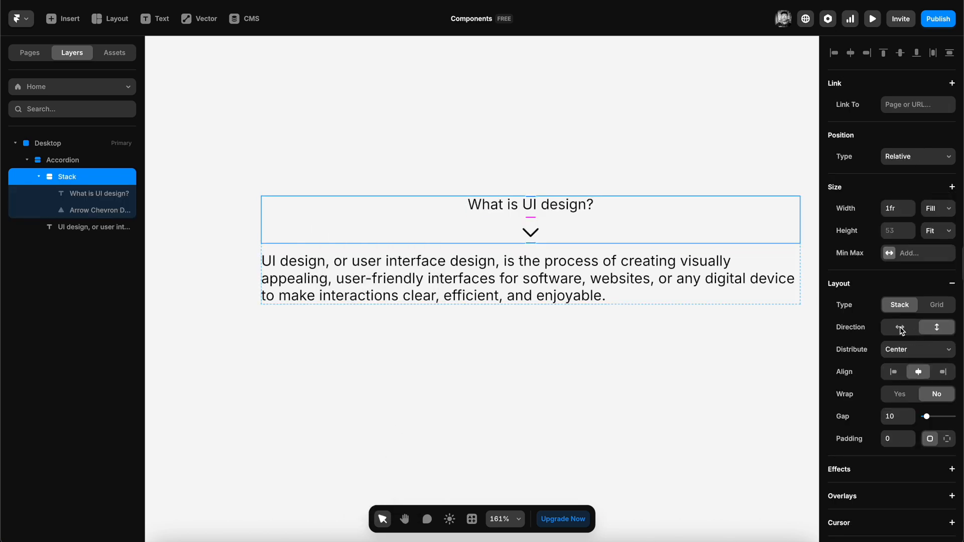
Set the question-and-chevron stack's direction to horizontal and its distribution to Space Between.
{"action": "left_click", "coordinate": [902, 330]}
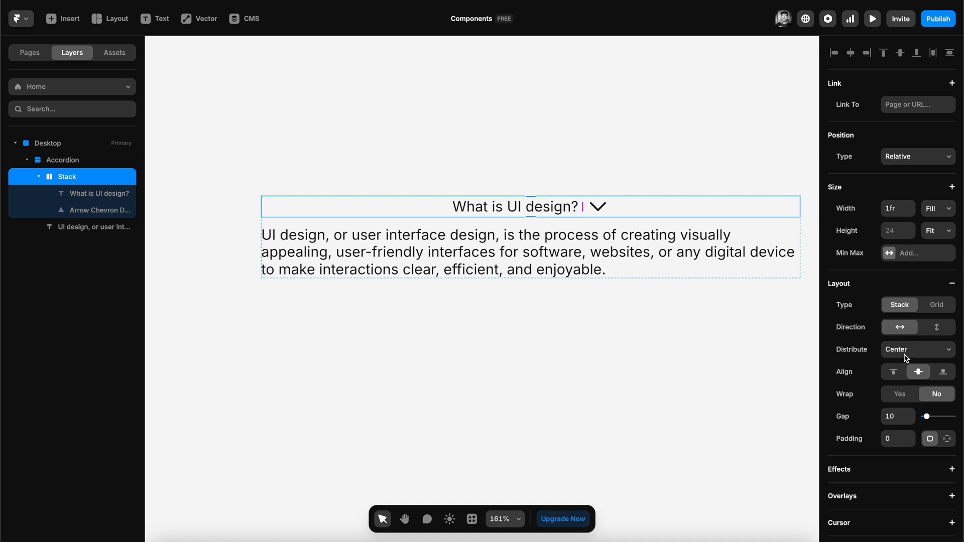
{"action": "left_click", "coordinate": [907, 358]}
{"action": "left_click", "coordinate": [897, 373]}
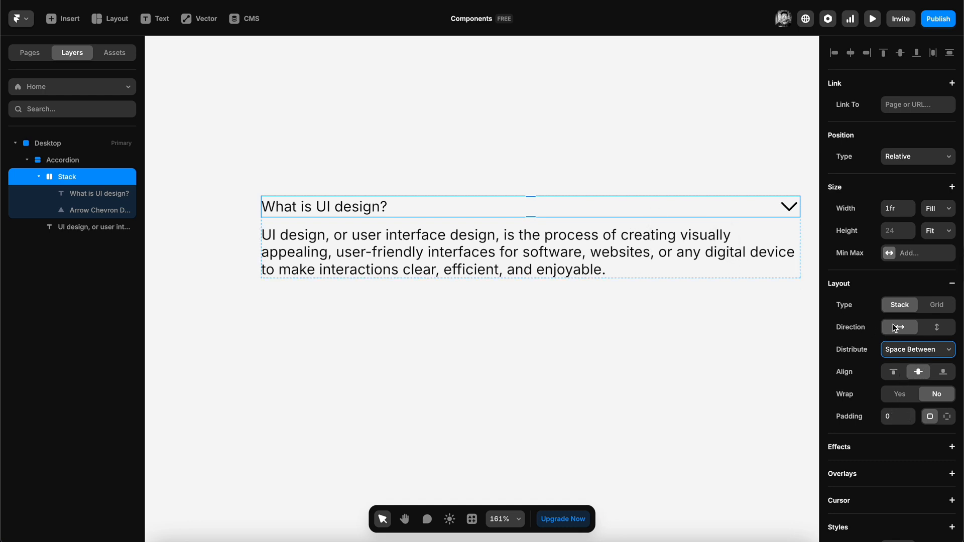
Examine how the Accordion stack, its nested question stack and the answer text are structured.
{"action": "left_click", "coordinate": [421, 302]}
{"action": "left_click", "coordinate": [333, 216]}
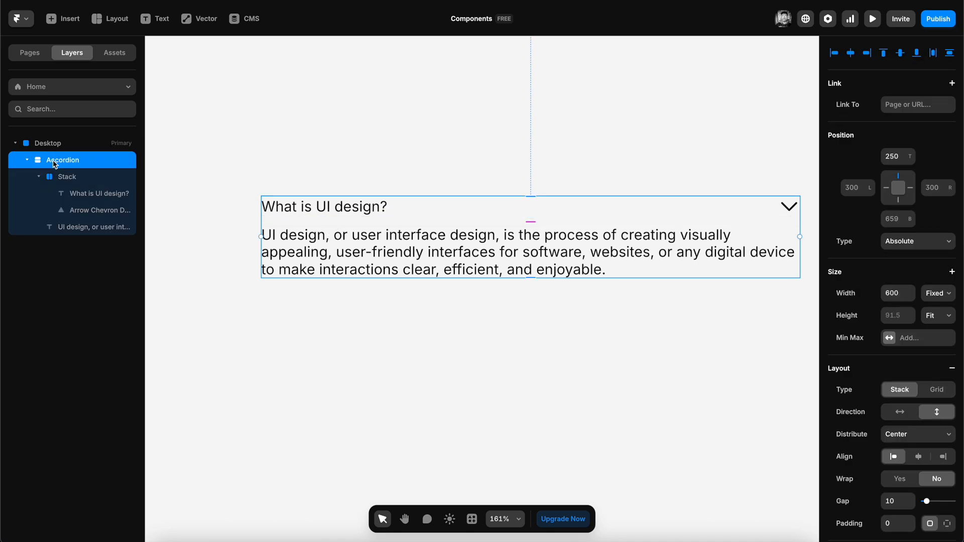
{"action": "left_click", "coordinate": [54, 184]}
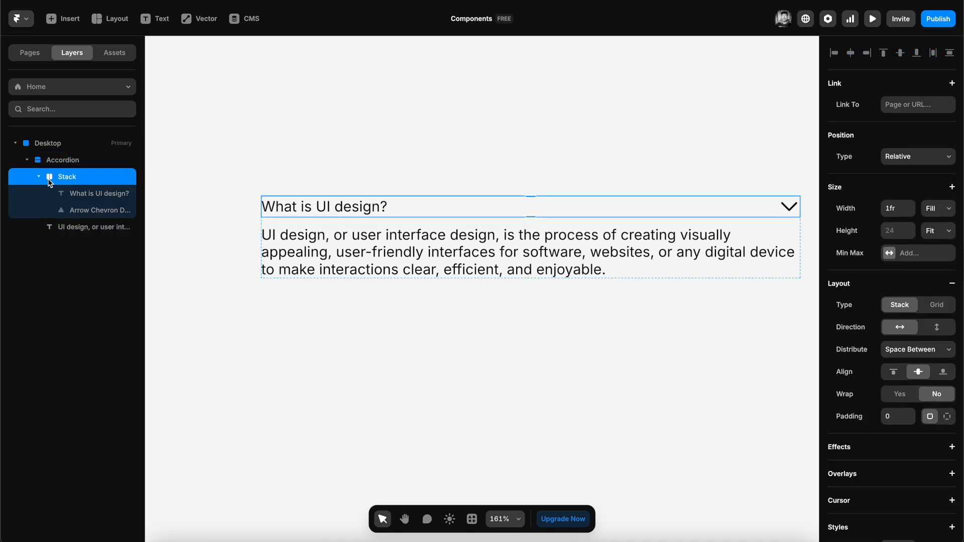
{"action": "left_click", "coordinate": [68, 226]}
{"action": "left_click", "coordinate": [182, 250]}
{"action": "left_click", "coordinate": [288, 221]}
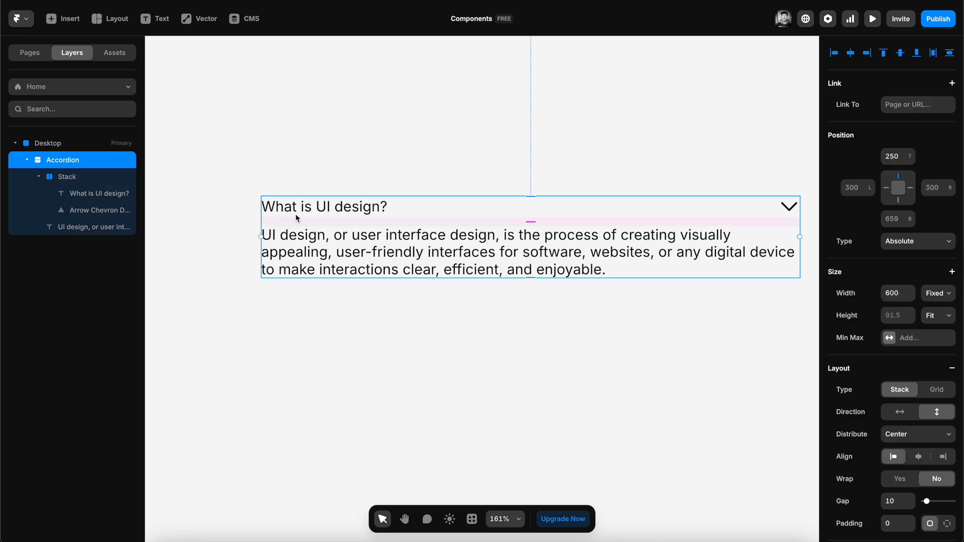
{"action": "left_click", "coordinate": [299, 217]}
{"action": "left_click", "coordinate": [749, 344]}
{"action": "left_click_drag", "start_coordinate": [698, 310], "coordinate": [639, 322]}
Open the font choices for the question text and limit them to Google fonts.
{"action": "left_click", "coordinate": [284, 223]}
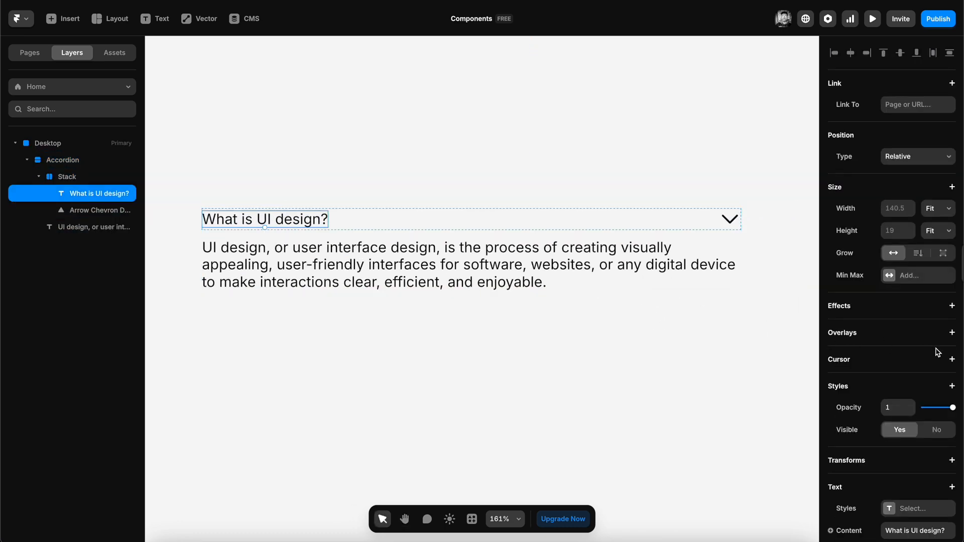
{"action": "scroll", "coordinate": [937, 352], "scroll_direction": "down", "scroll_amount": 4}
{"action": "scroll", "coordinate": [907, 291], "scroll_direction": "down", "scroll_amount": 2}
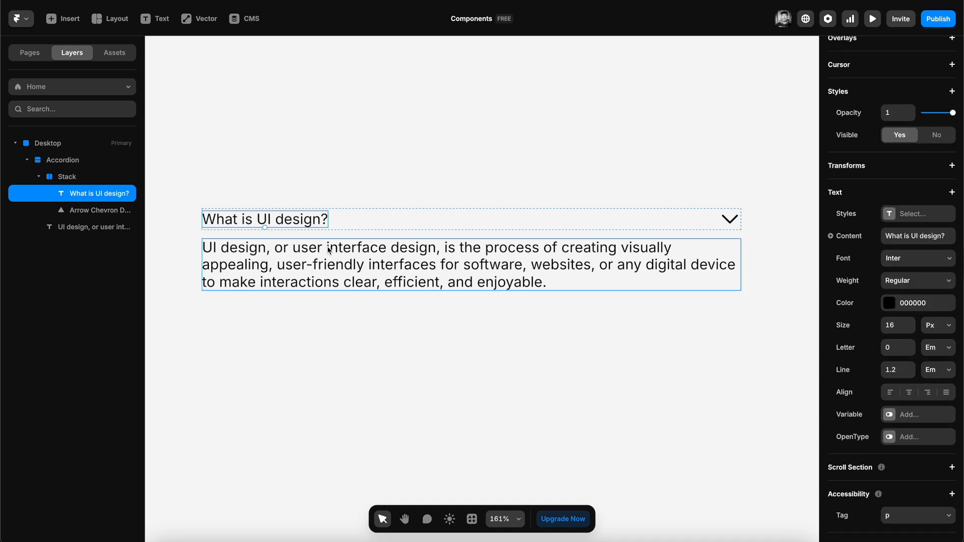
{"action": "left_click", "coordinate": [904, 259]}
{"action": "left_click", "coordinate": [756, 302]}
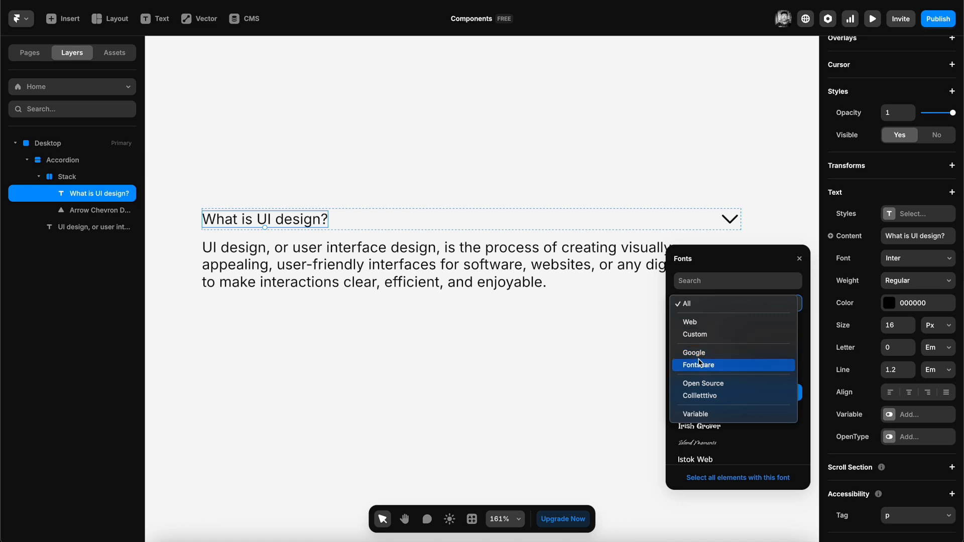
{"action": "left_click", "coordinate": [719, 354]}
Try the Ancizar Serif font on the question text and browse further through the Google fonts.
{"action": "scroll", "coordinate": [713, 387], "scroll_direction": "down", "scroll_amount": 10}
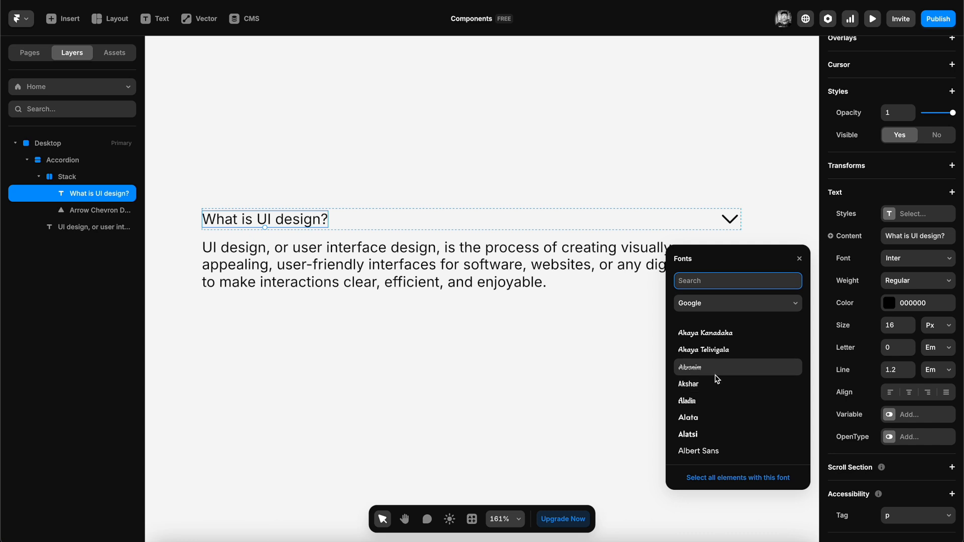
{"action": "scroll", "coordinate": [713, 384], "scroll_direction": "down", "scroll_amount": 10}
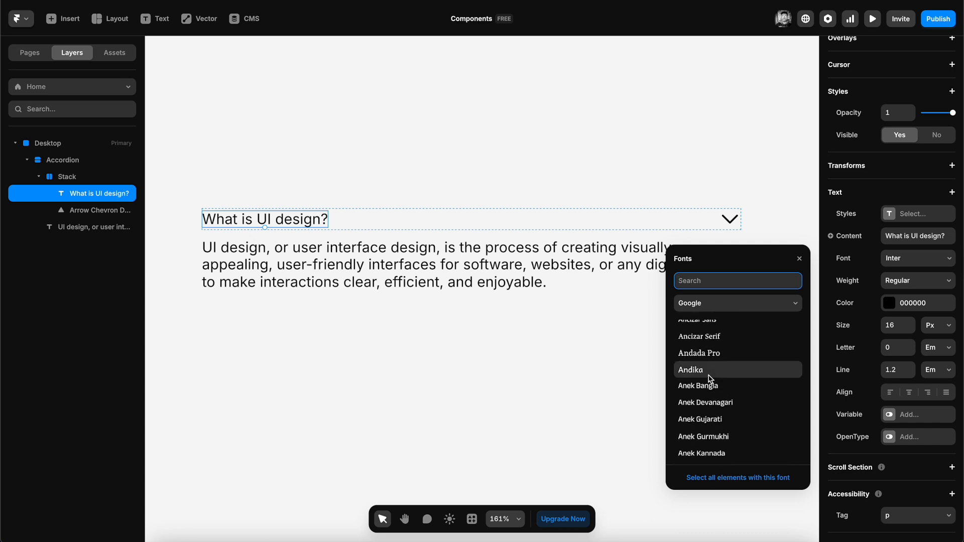
{"action": "scroll", "coordinate": [711, 376], "scroll_direction": "up", "scroll_amount": 1}
{"action": "left_click", "coordinate": [705, 357]}
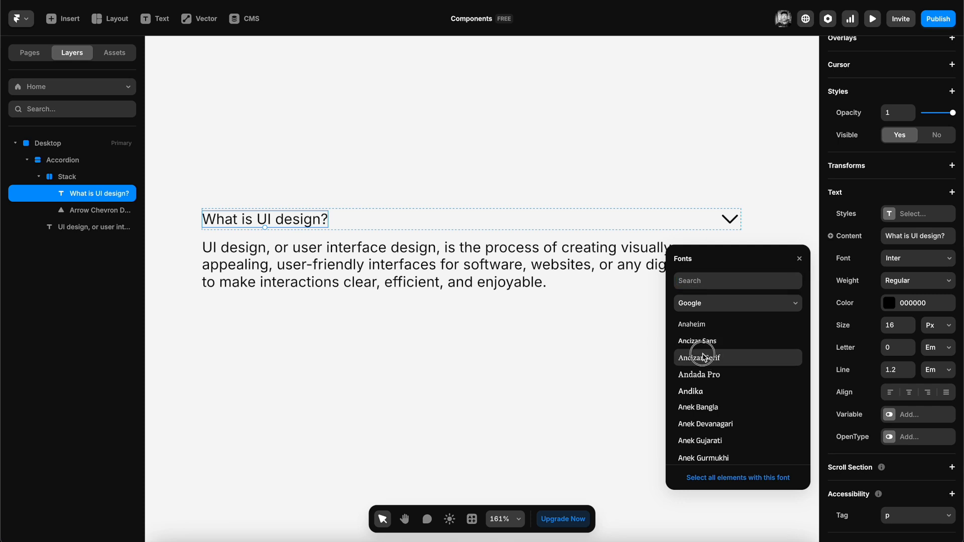
{"action": "scroll", "coordinate": [706, 358], "scroll_direction": "up", "scroll_amount": 1}
{"action": "scroll", "coordinate": [709, 377], "scroll_direction": "down", "scroll_amount": 10}
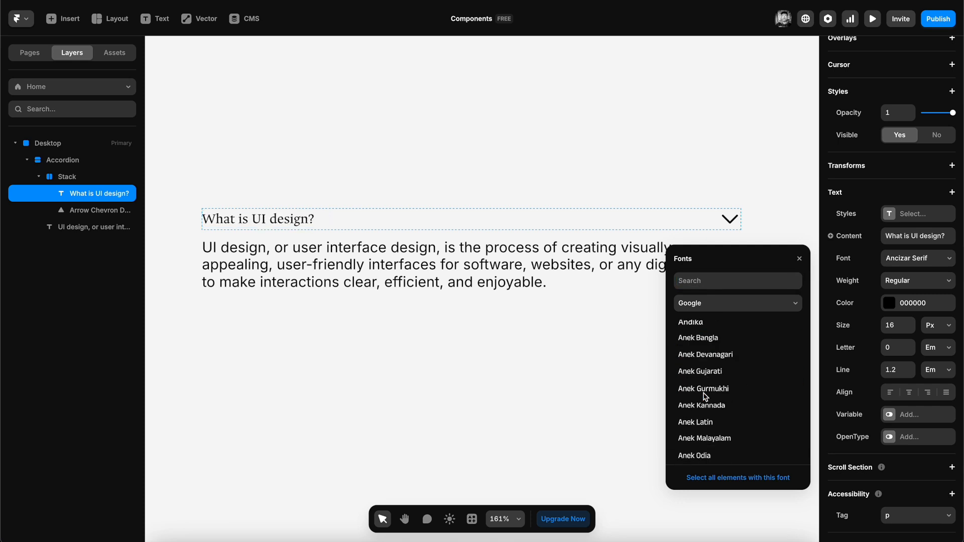
{"action": "scroll", "coordinate": [706, 395], "scroll_direction": "down", "scroll_amount": 10}
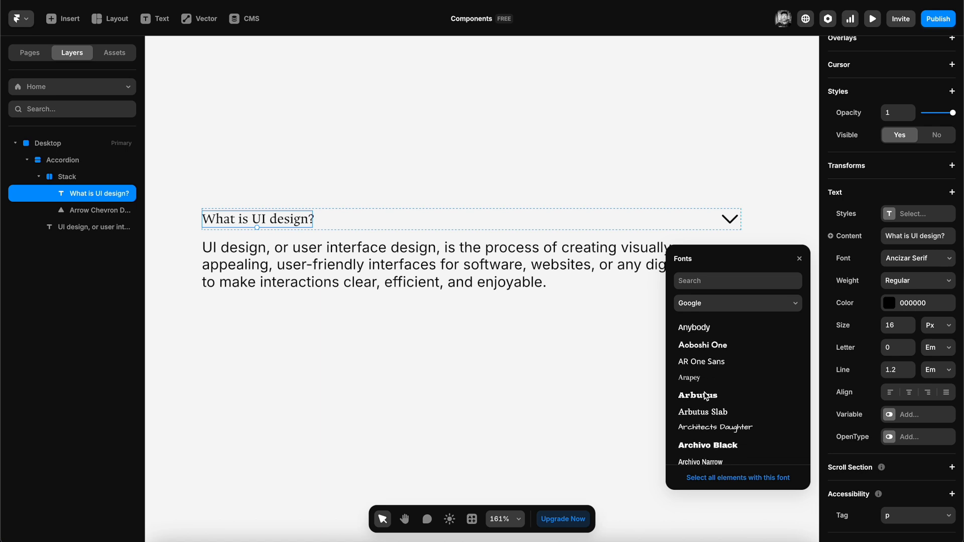
{"action": "scroll", "coordinate": [705, 395], "scroll_direction": "down", "scroll_amount": 10}
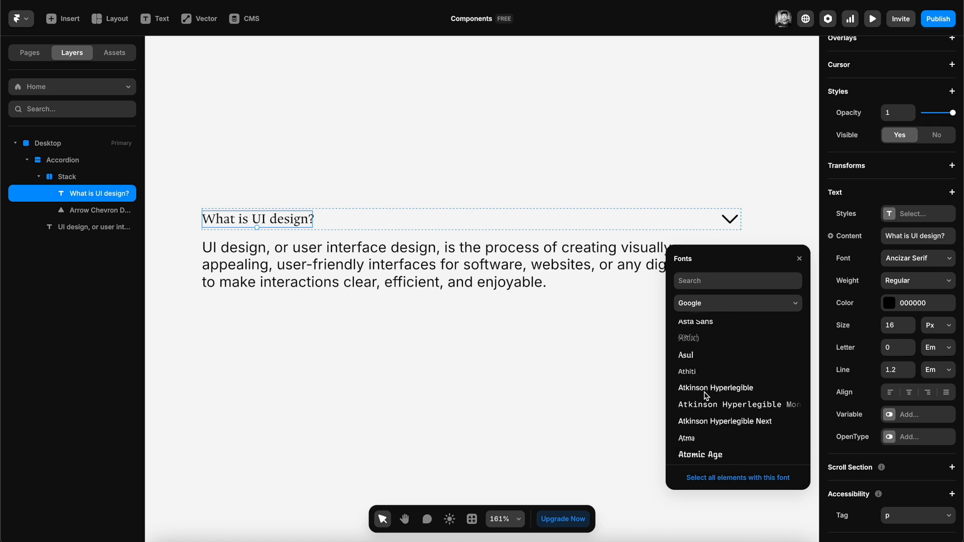
{"action": "scroll", "coordinate": [705, 395], "scroll_direction": "down", "scroll_amount": 5}
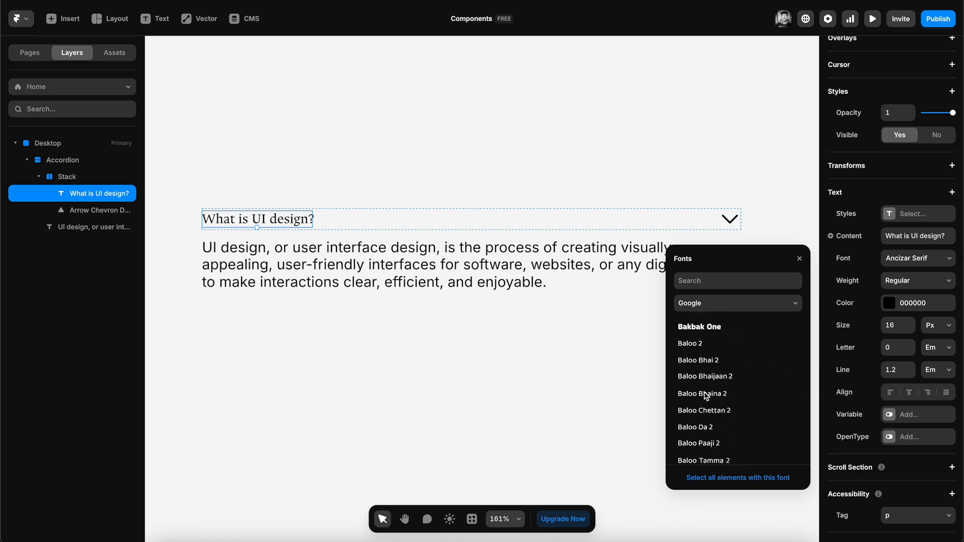
Search the Google fonts for Serif and set the question text's font to DM Serif Display.
{"action": "key", "text": "v"}
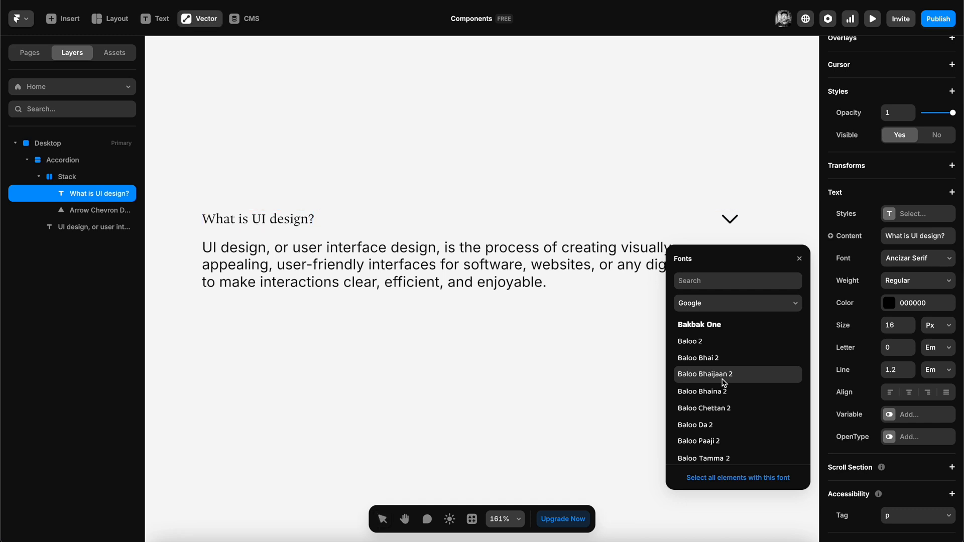
{"action": "left_click", "coordinate": [753, 285]}
{"action": "type", "text": "Ser"}
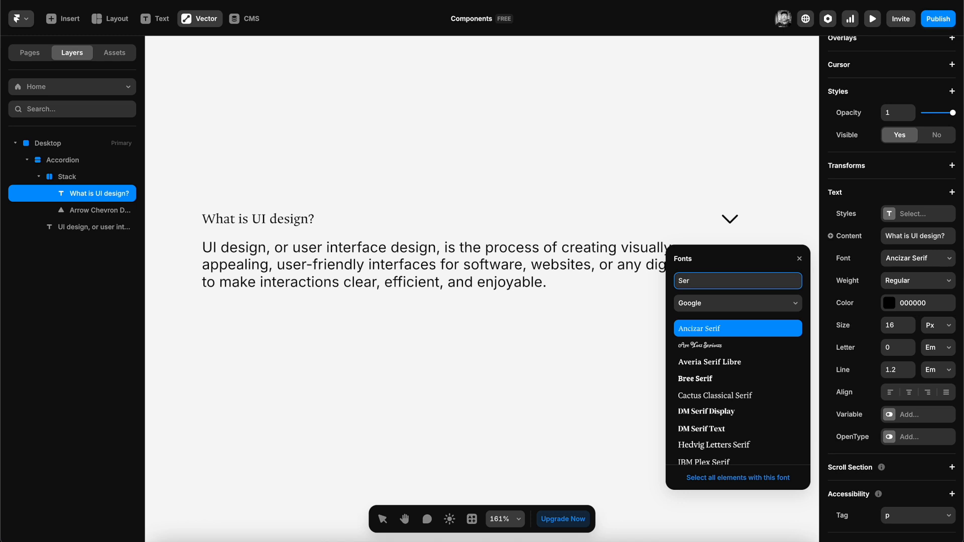
{"action": "type", "text": "if"}
{"action": "left_click", "coordinate": [697, 394]}
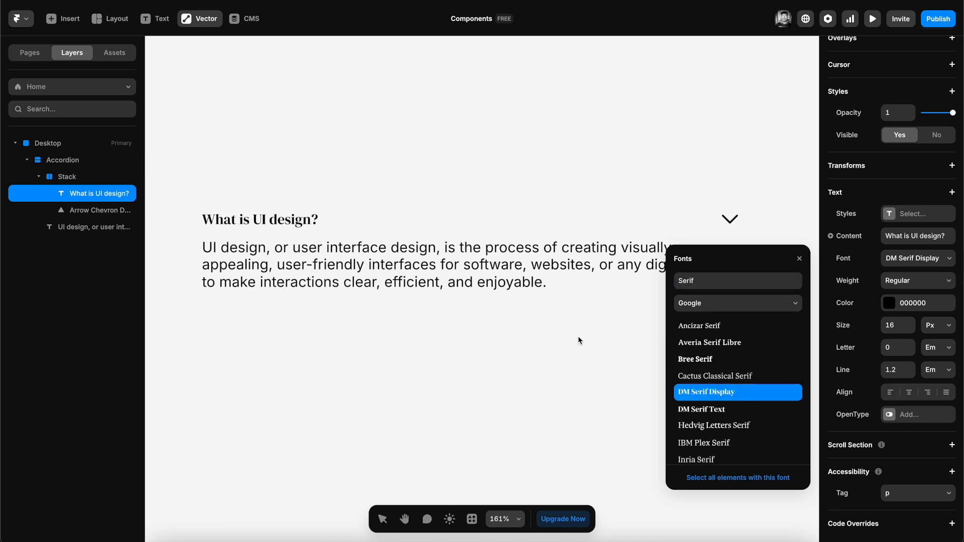
{"action": "left_click", "coordinate": [520, 331]}
Set the question text's font size to 30 px.
{"action": "left_click", "coordinate": [445, 223]}
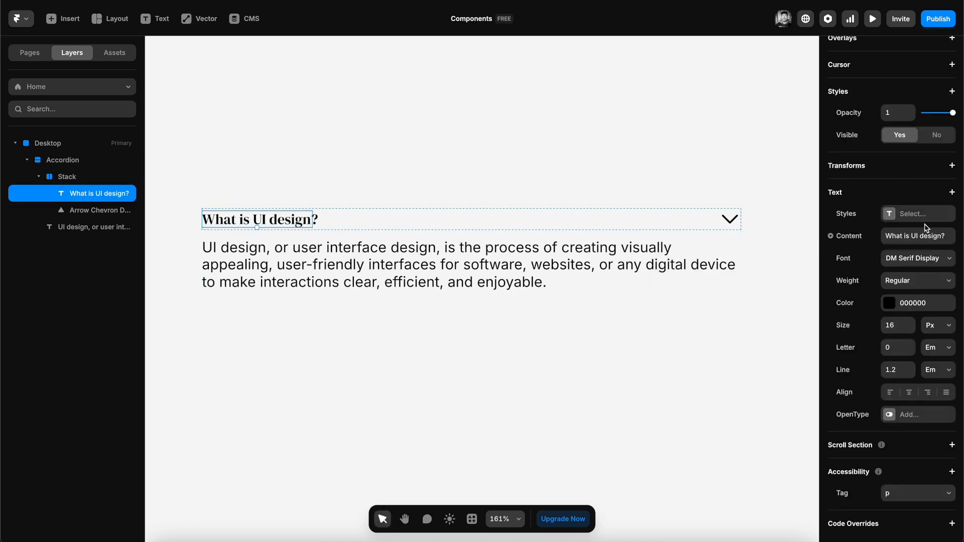
{"action": "left_click", "coordinate": [898, 332]}
{"action": "type", "text": "31"}
{"action": "key", "text": "Down"}
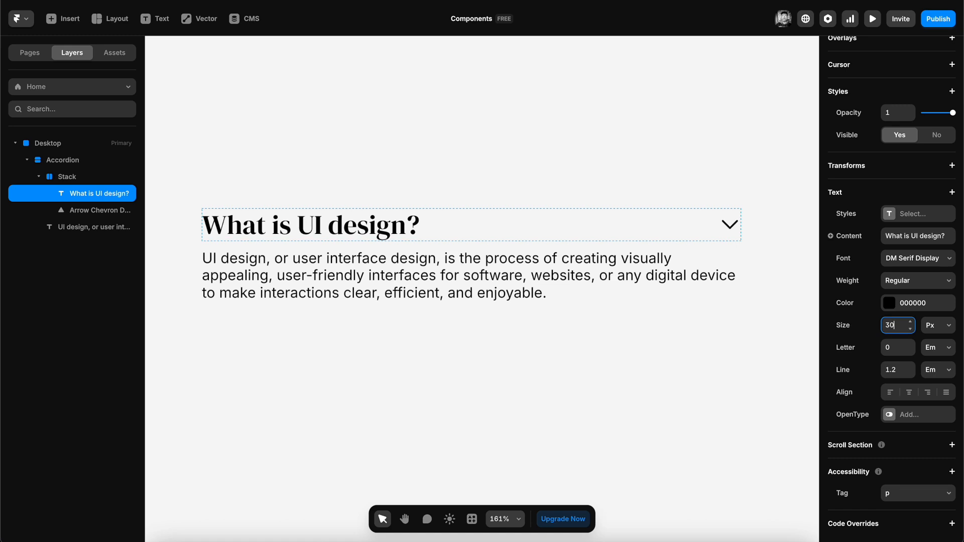
Set the answer text's line height to 1.4 em and lower its black color's opacity to 60%.
{"action": "left_click", "coordinate": [389, 278]}
{"action": "scroll", "coordinate": [938, 333], "scroll_direction": "down", "scroll_amount": 5}
{"action": "scroll", "coordinate": [939, 333], "scroll_direction": "down", "scroll_amount": 2}
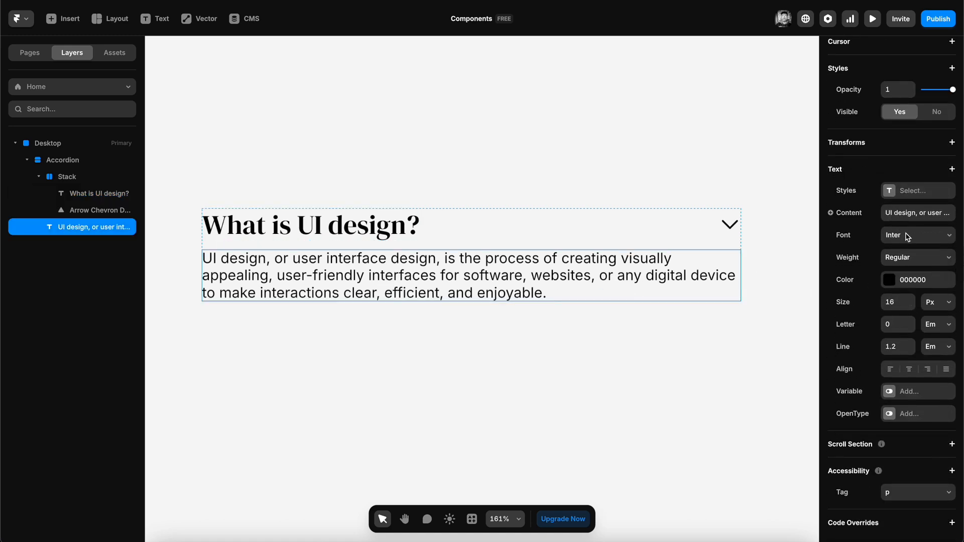
{"action": "left_click", "coordinate": [897, 348]}
{"action": "type", "text": "1.4"}
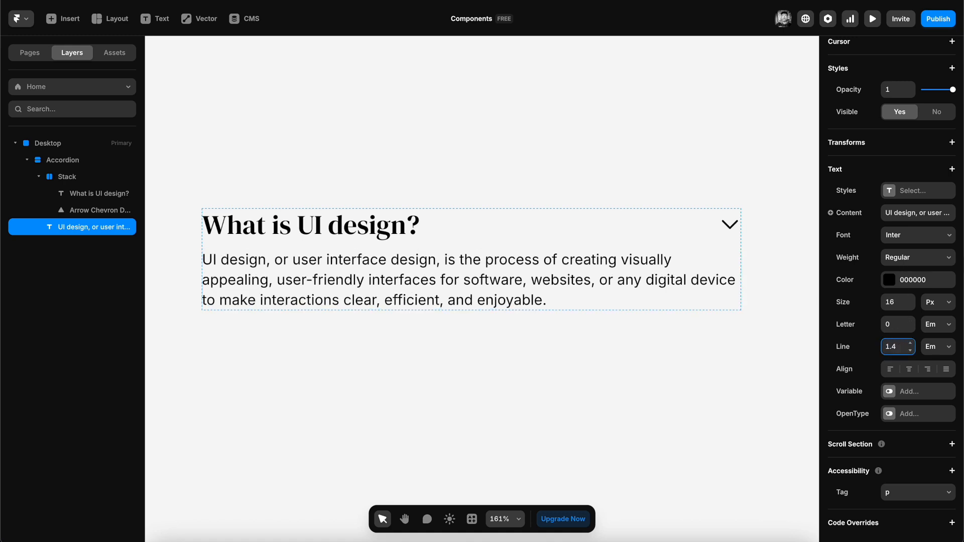
{"action": "left_click", "coordinate": [883, 281]}
{"action": "left_click_drag", "start_coordinate": [800, 406], "coordinate": [753, 413]}
{"action": "left_click", "coordinate": [487, 359]}
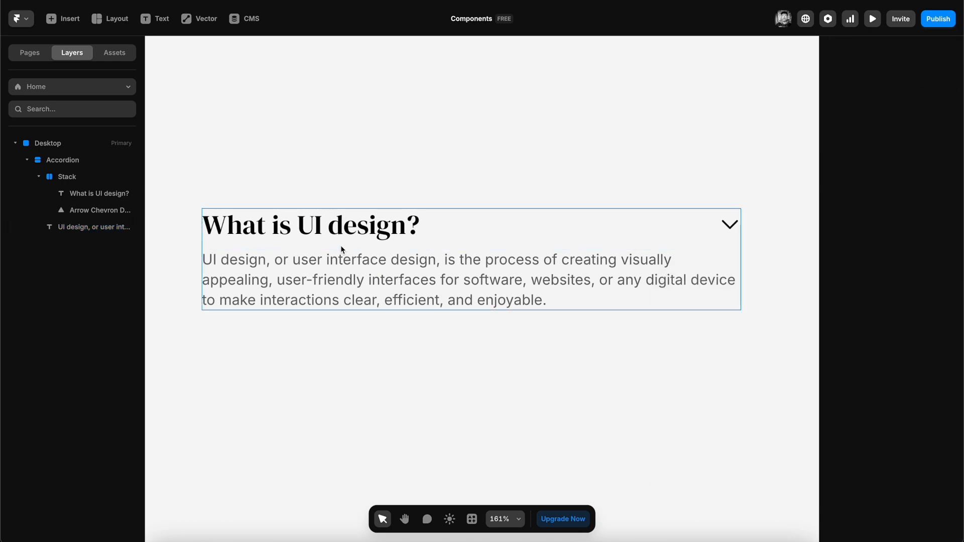
Give the Accordion stack a white FFFFFF fill and a padding of 16.
{"action": "scroll", "coordinate": [314, 232], "scroll_direction": "down", "scroll_amount": 3}
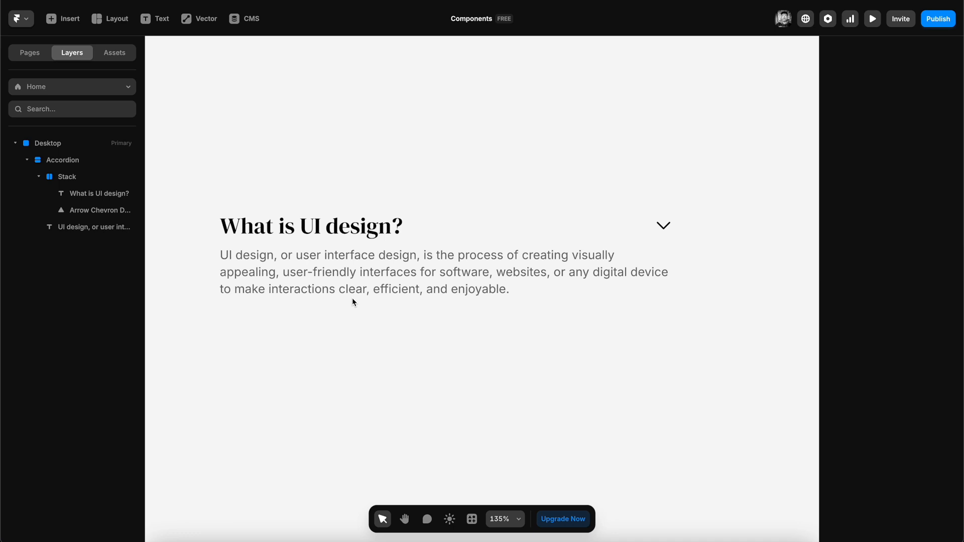
{"action": "left_click", "coordinate": [257, 247]}
{"action": "left_click", "coordinate": [249, 240]}
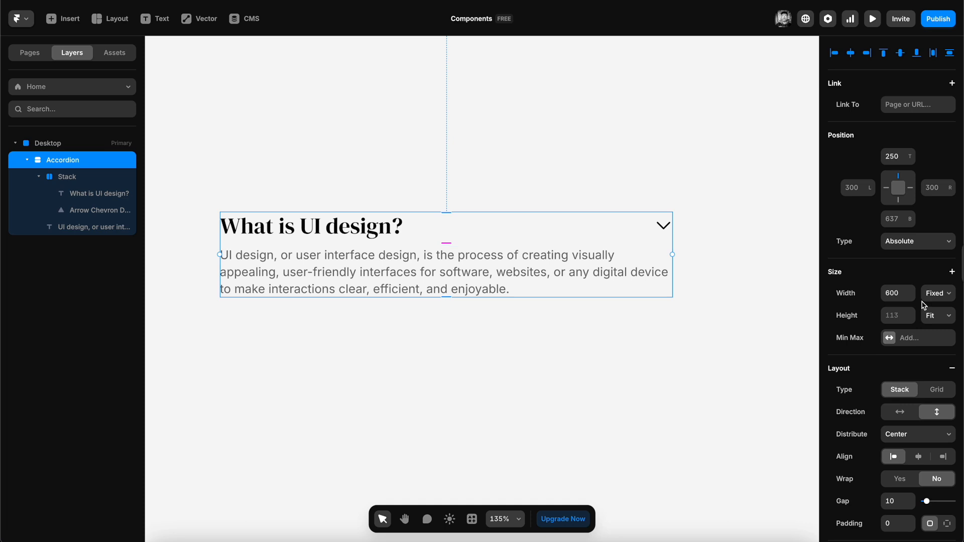
{"action": "scroll", "coordinate": [899, 308], "scroll_direction": "down", "scroll_amount": 8}
{"action": "left_click", "coordinate": [878, 307]}
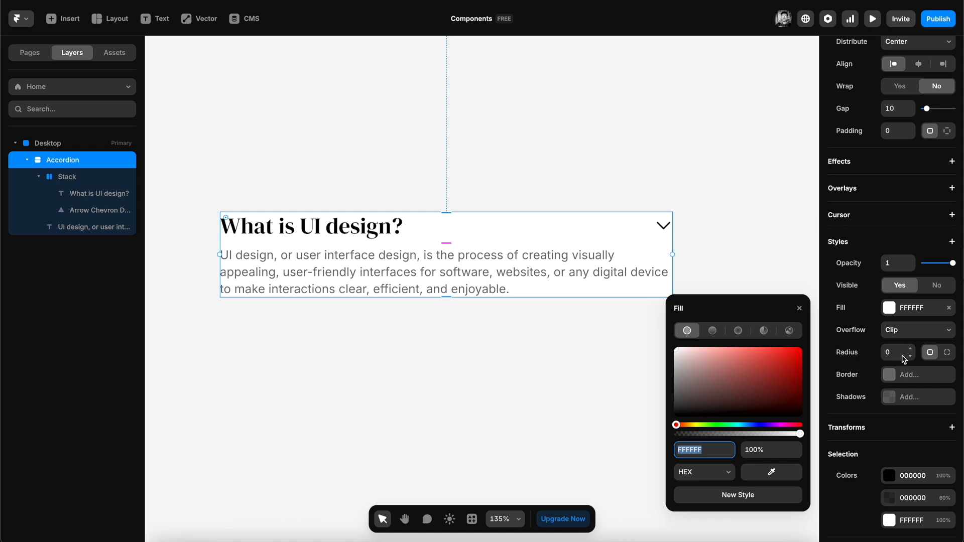
{"action": "left_click", "coordinate": [901, 132]}
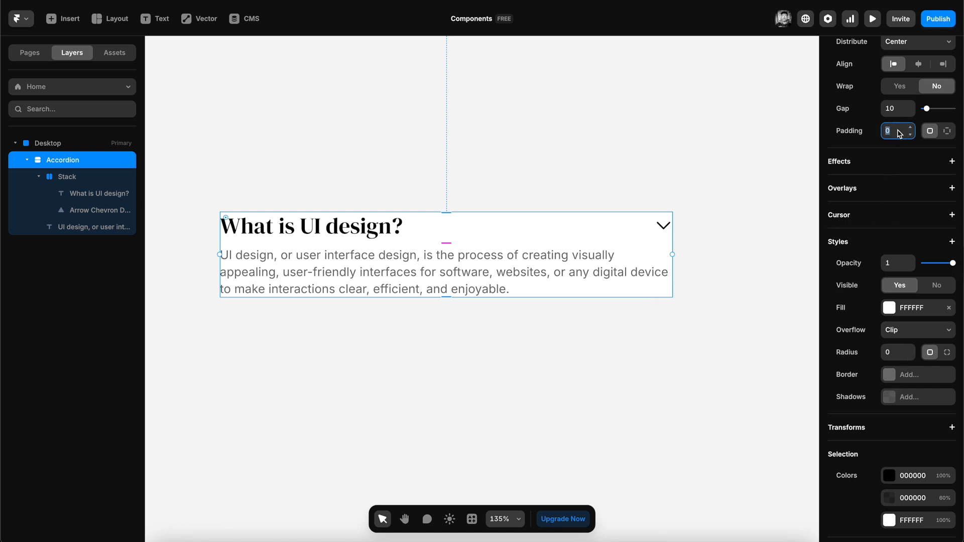
{"action": "type", "text": "16"}
{"action": "key", "text": "Return"}
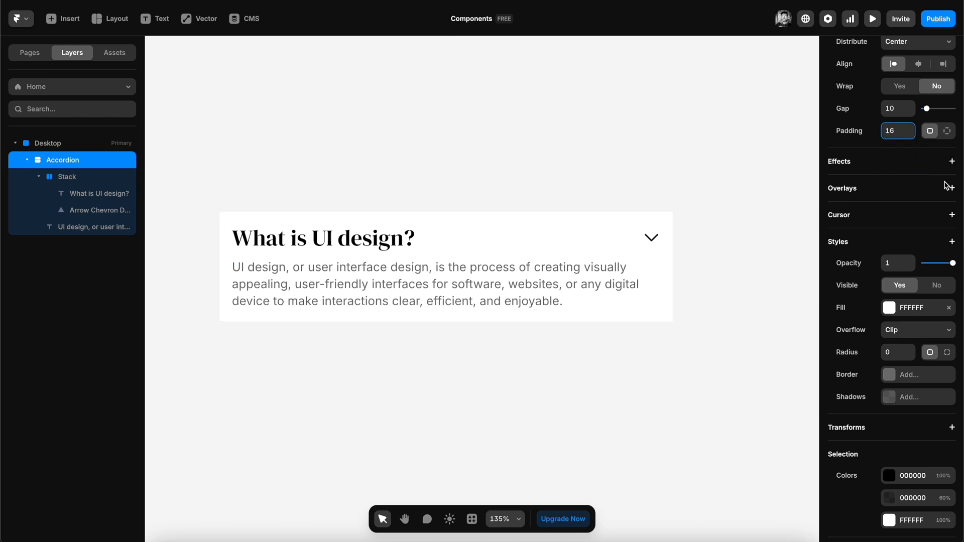
Add a solid border of width 1 to the Accordion stack and lower the border color's opacity to 15%.
{"action": "scroll", "coordinate": [904, 311], "scroll_direction": "down", "scroll_amount": 3}
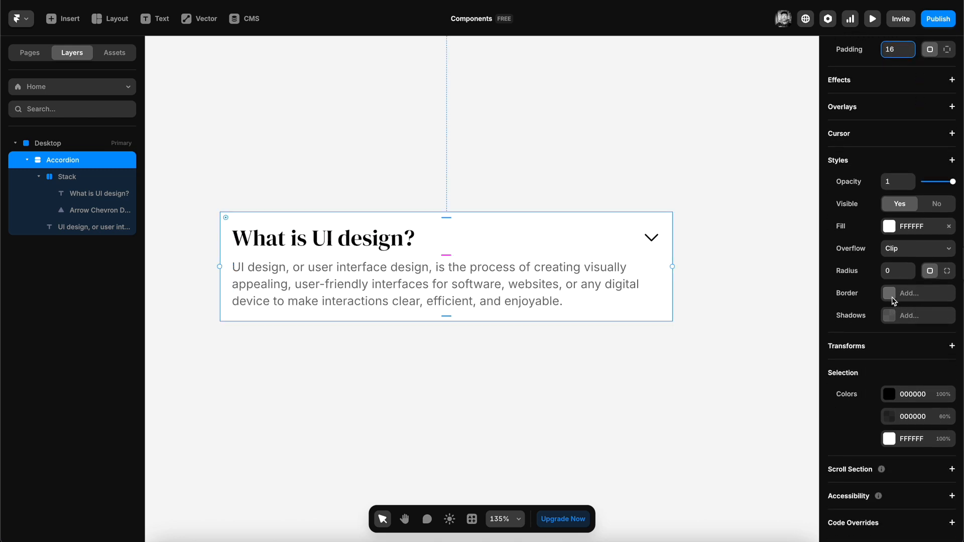
{"action": "left_click", "coordinate": [893, 294]}
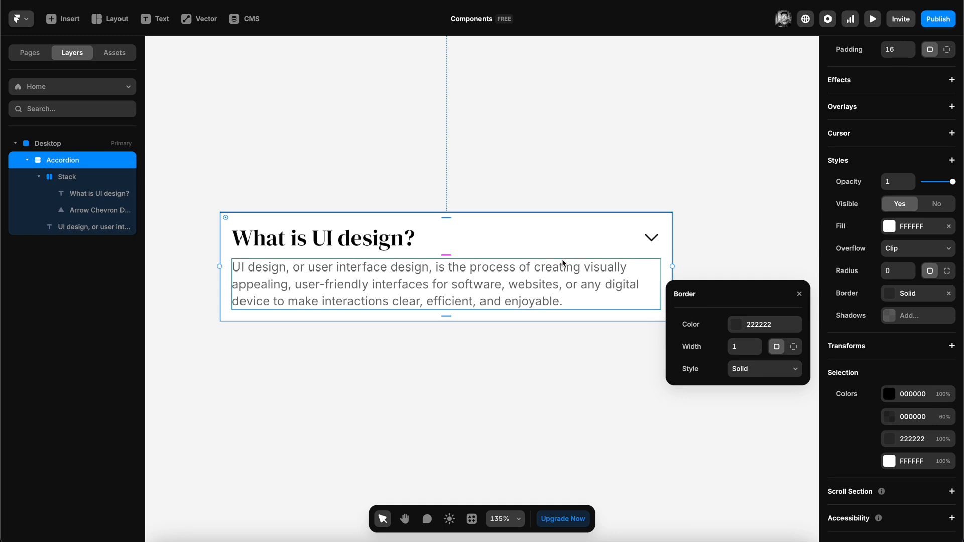
{"action": "left_click", "coordinate": [732, 327]}
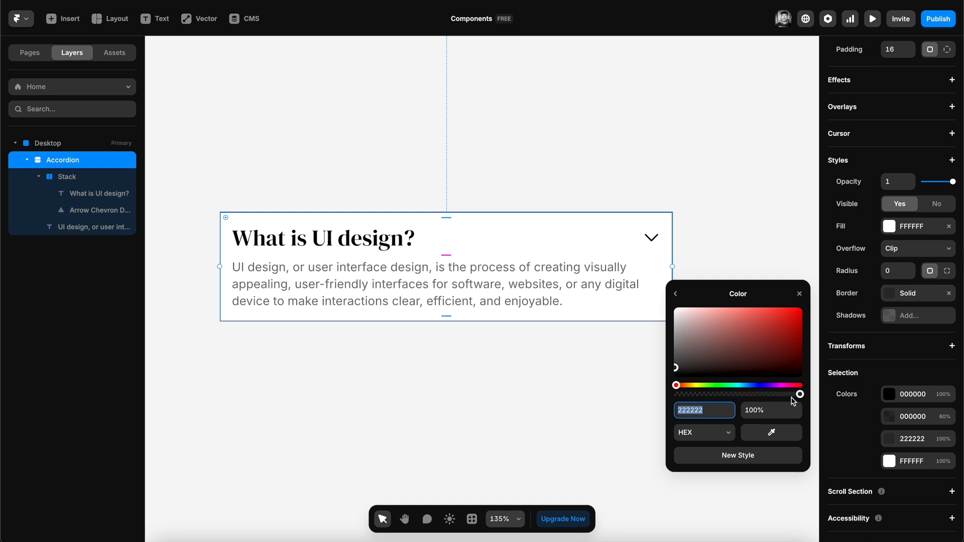
{"action": "left_click_drag", "start_coordinate": [800, 395], "coordinate": [694, 396]}
{"action": "left_click", "coordinate": [508, 351]}
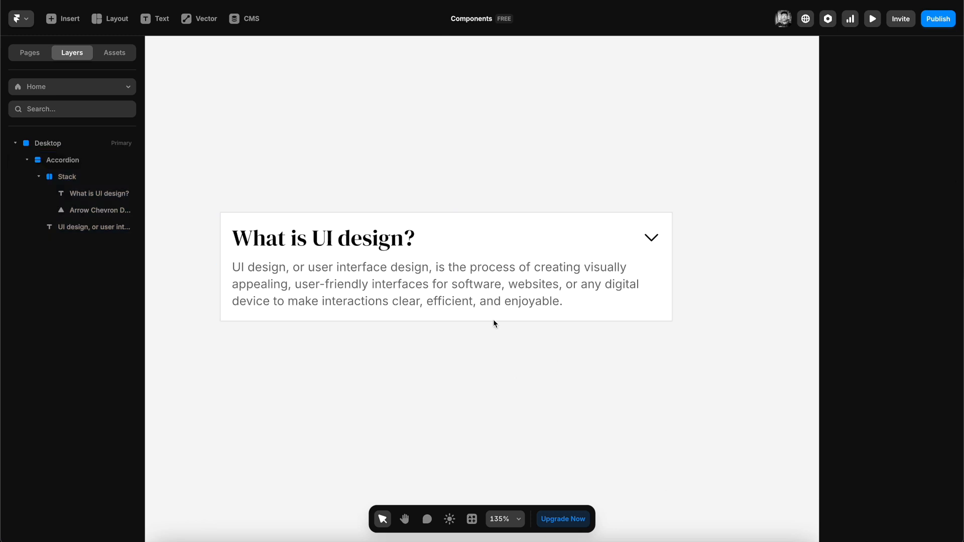
Round the Accordion stack's corners with a radius of 12.
{"action": "left_click", "coordinate": [226, 217]}
{"action": "scroll", "coordinate": [866, 331], "scroll_direction": "down", "scroll_amount": 1}
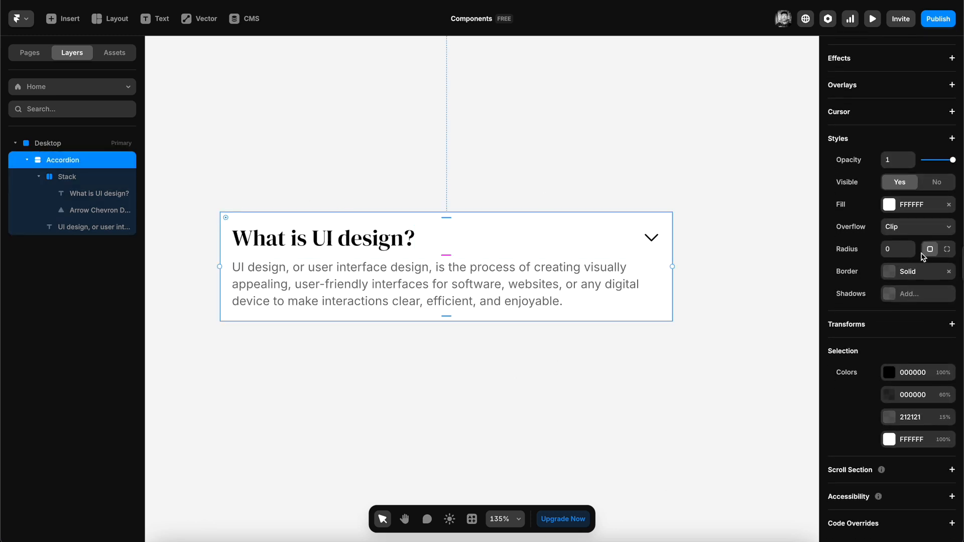
{"action": "left_click", "coordinate": [901, 251]}
{"action": "type", "text": "10"}
{"action": "left_click", "coordinate": [405, 178]}
Examine how the styled Accordion card looks within the Desktop page.
{"action": "scroll", "coordinate": [402, 181], "scroll_direction": "down", "scroll_amount": 3}
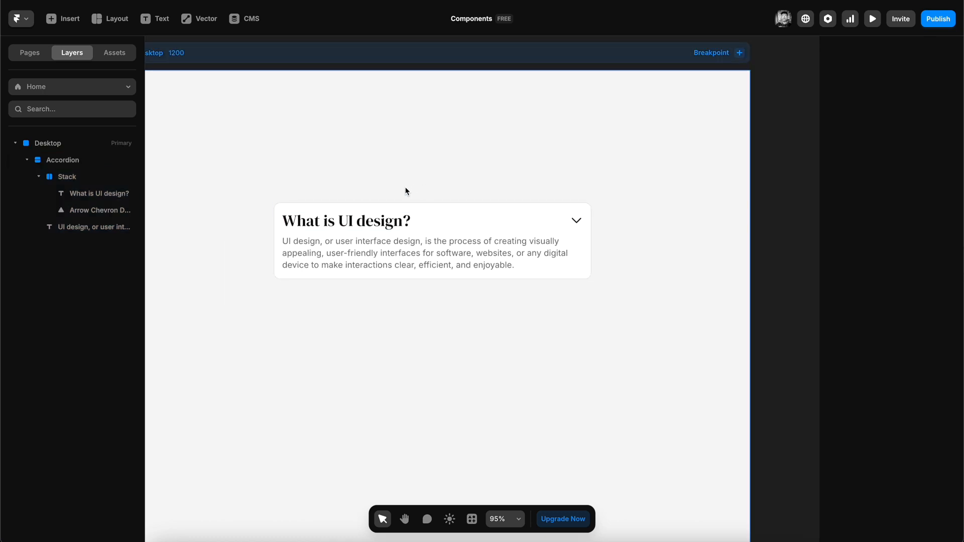
{"action": "scroll", "coordinate": [399, 191], "scroll_direction": "up", "scroll_amount": 1}
{"action": "key", "text": "space"}
{"action": "left_click_drag", "start_coordinate": [380, 126], "coordinate": [432, 144]}
{"action": "scroll", "coordinate": [433, 144], "scroll_direction": "down", "scroll_amount": 3}
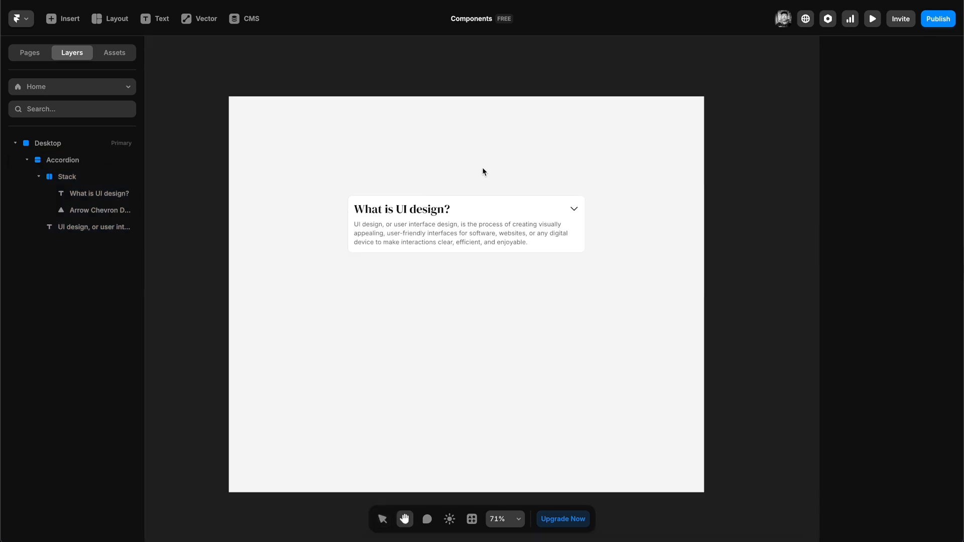
{"action": "scroll", "coordinate": [484, 172], "scroll_direction": "up", "scroll_amount": 1}
{"action": "key", "text": "space"}
{"action": "left_click_drag", "start_coordinate": [498, 138], "coordinate": [485, 115]}
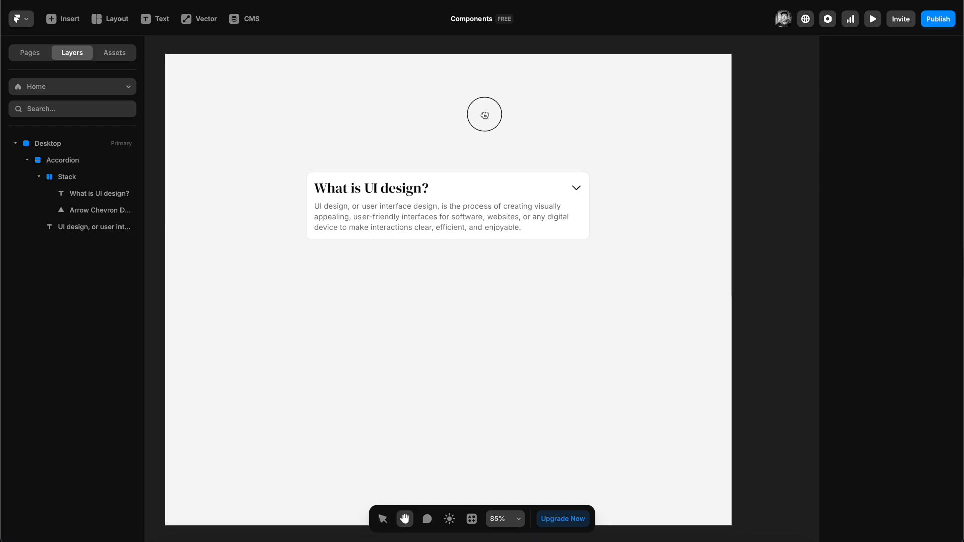
{"action": "scroll", "coordinate": [481, 196], "scroll_direction": "up", "scroll_amount": 2}
{"action": "key", "text": "space"}
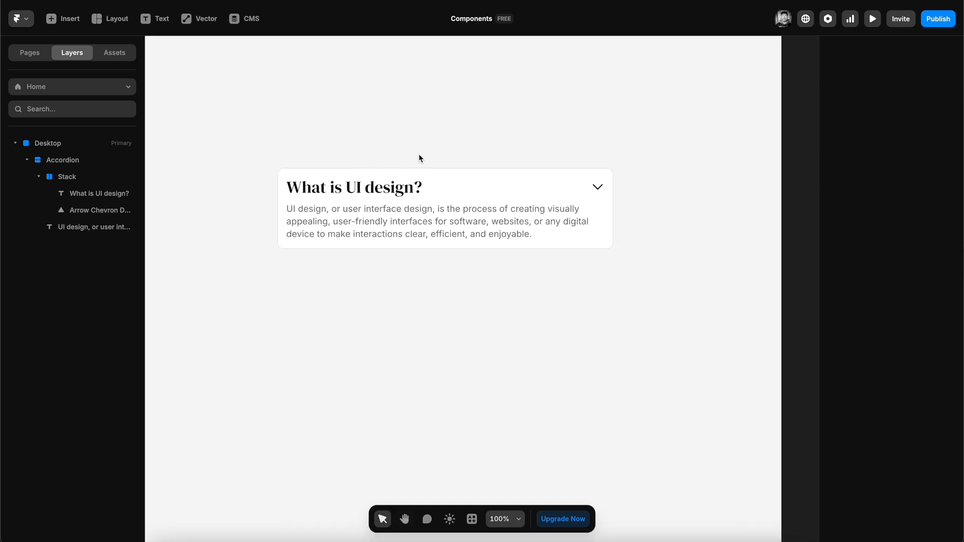
{"action": "left_click_drag", "start_coordinate": [420, 157], "coordinate": [402, 179]}
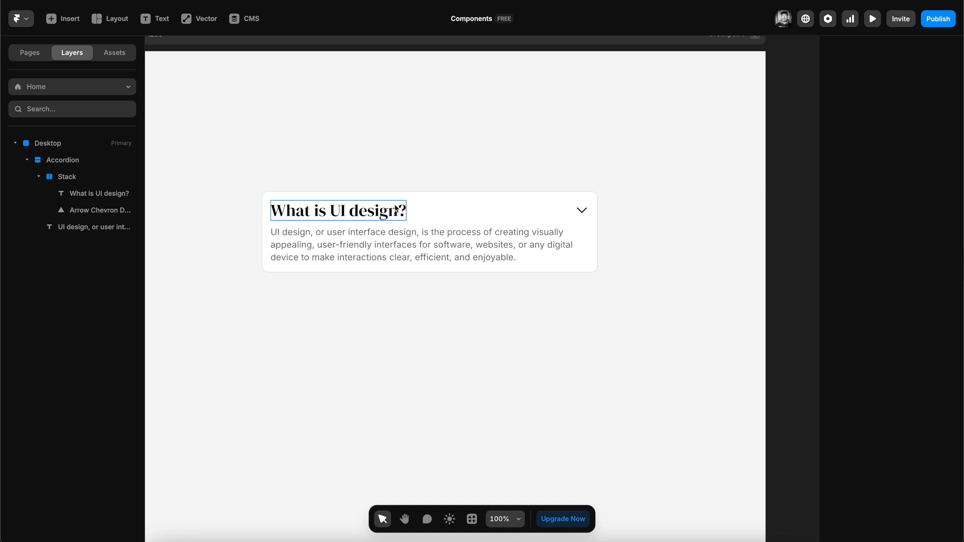
Turn the Accordion stack into a reusable component named Accordion.
{"action": "left_click", "coordinate": [299, 196]}
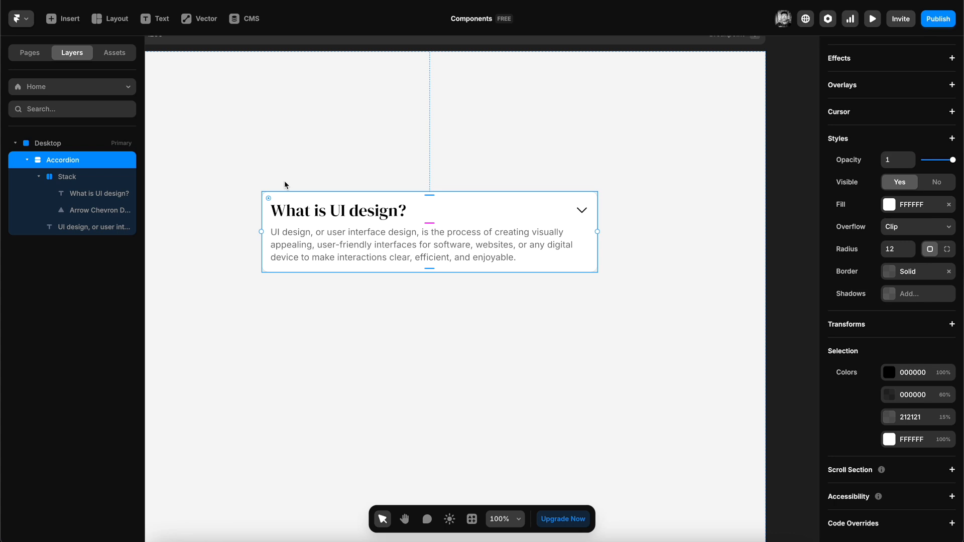
{"action": "right_click", "coordinate": [309, 197]}
{"action": "left_click", "coordinate": [356, 185]}
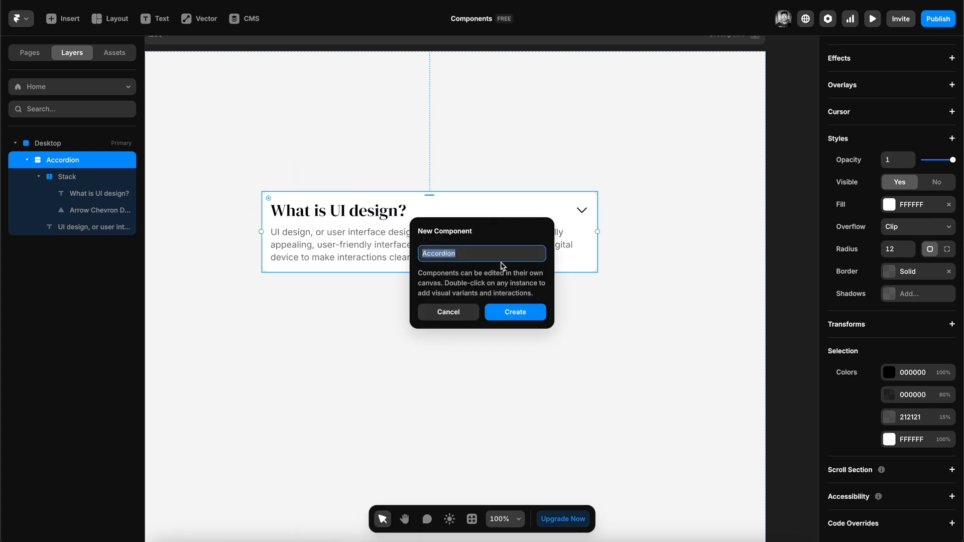
{"action": "left_click", "coordinate": [513, 319]}
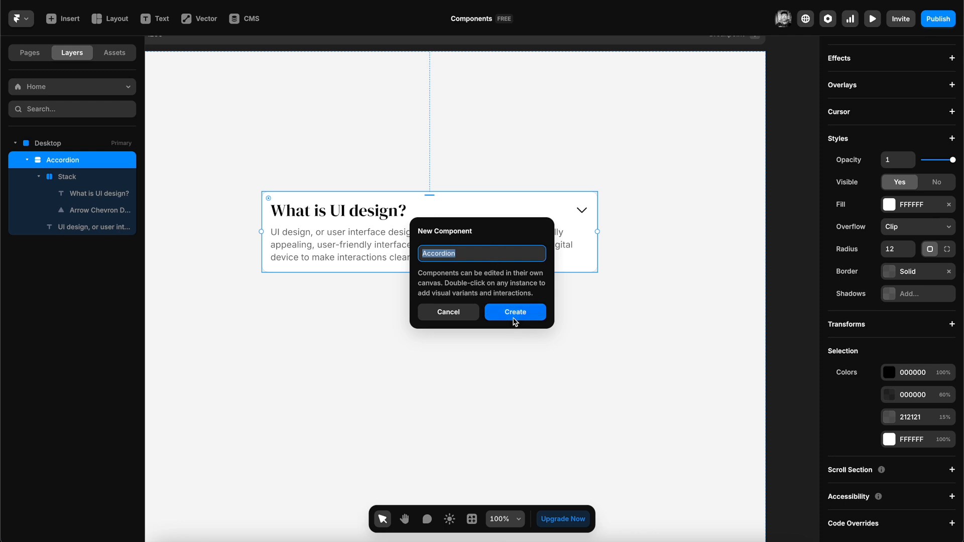
Rename the component's primary variant as Open.
{"action": "left_click", "coordinate": [307, 223]}
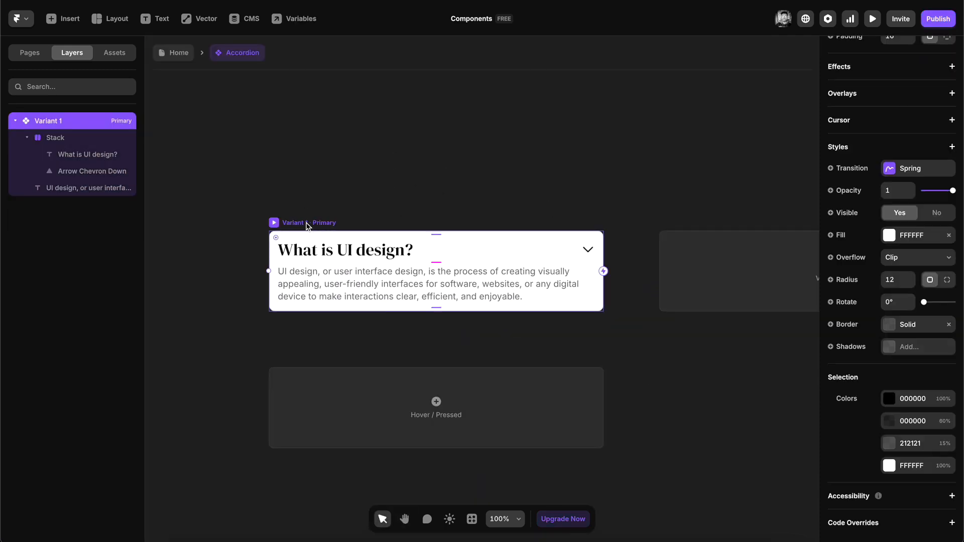
{"action": "double_click", "coordinate": [56, 121]}
{"action": "type", "text": "OPen"}
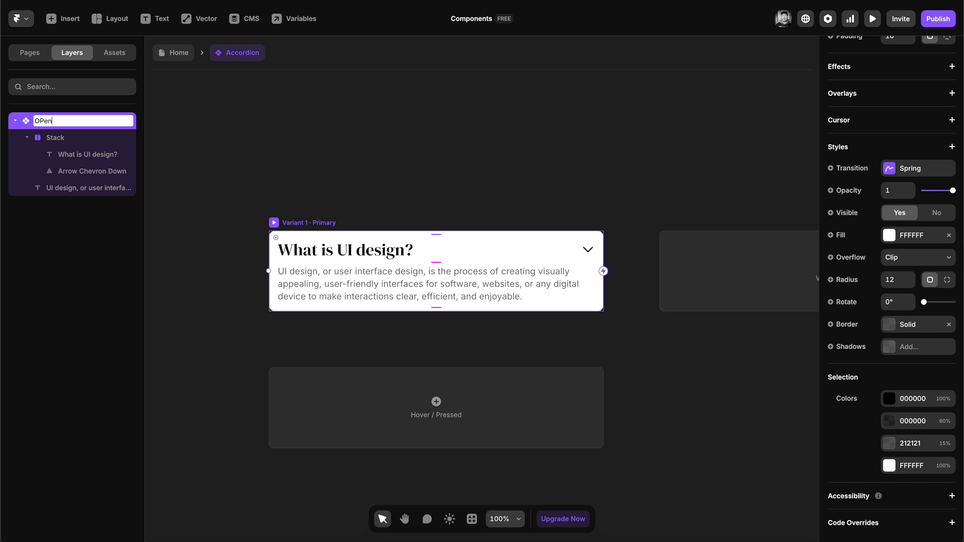
{"action": "key", "text": "Return"}
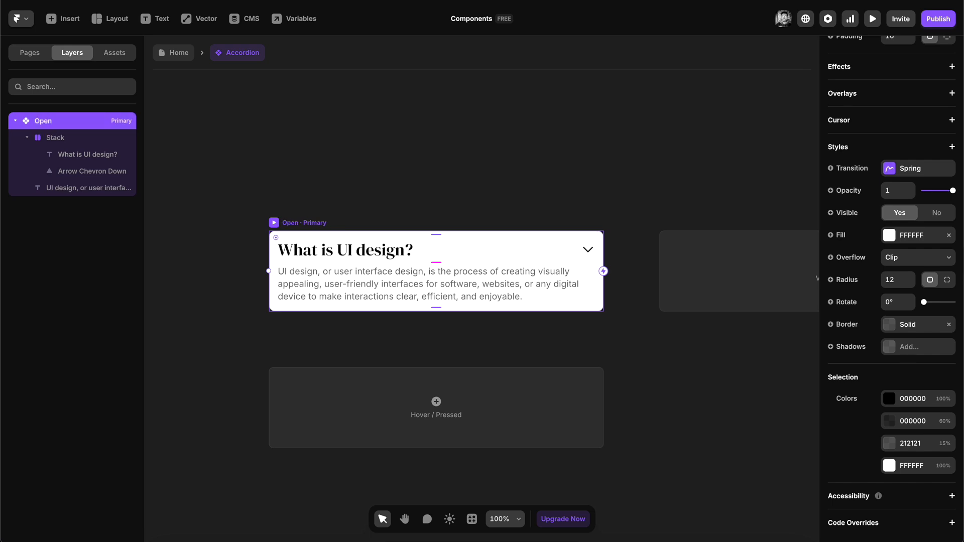
{"action": "left_click", "coordinate": [444, 173]}
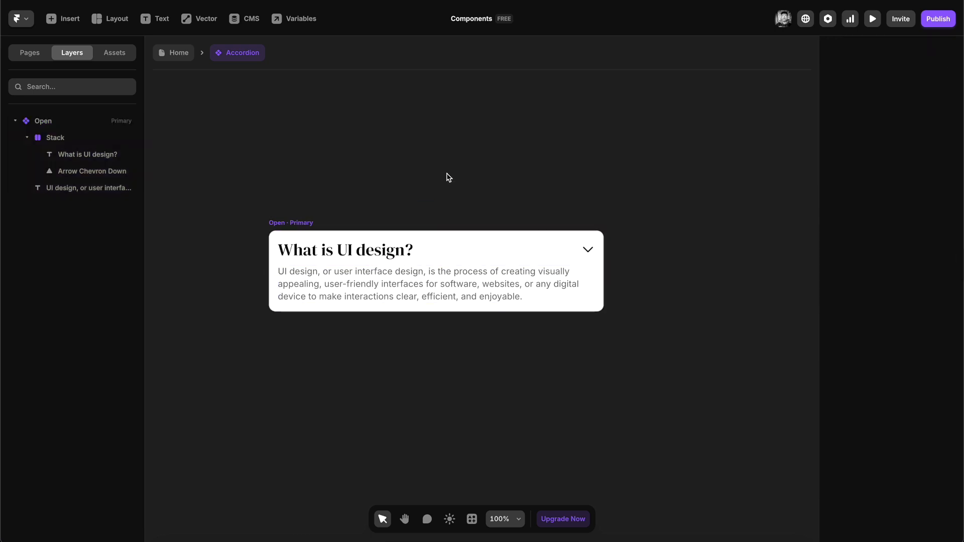
Add a second variant based on Open and name it Hidden.
{"action": "key", "text": "space"}
{"action": "left_click_drag", "start_coordinate": [434, 171], "coordinate": [379, 168]}
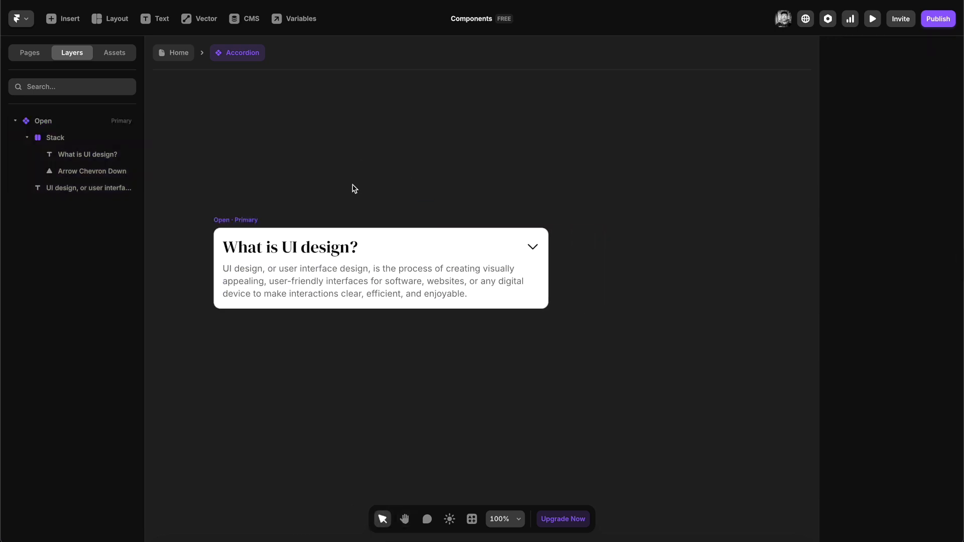
{"action": "left_click", "coordinate": [256, 219]}
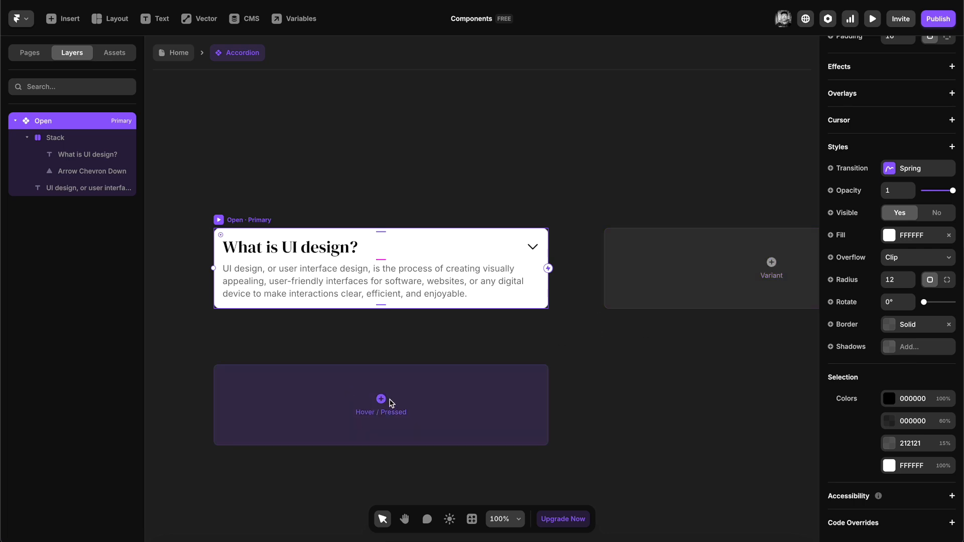
{"action": "left_click", "coordinate": [741, 296]}
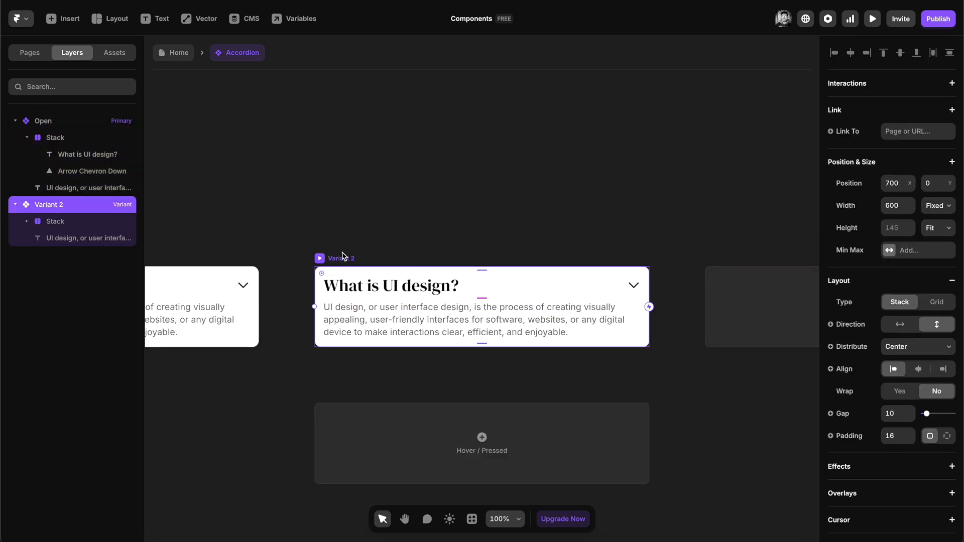
{"action": "double_click", "coordinate": [46, 204]}
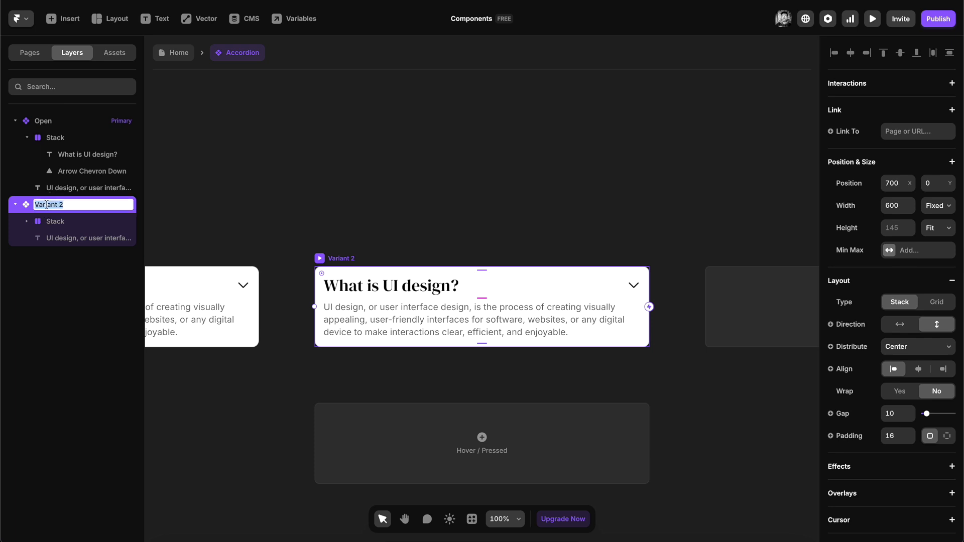
{"action": "type", "text": "H"}
{"action": "key", "text": "Return"}
Add a 2D Rotate transform to the chevron icon in the Open variant.
{"action": "left_click", "coordinate": [438, 216]}
{"action": "key", "text": "space"}
{"action": "left_click_drag", "start_coordinate": [405, 207], "coordinate": [432, 146]}
{"action": "left_click_drag", "start_coordinate": [385, 167], "coordinate": [508, 169]}
{"action": "left_click", "coordinate": [396, 227]}
{"action": "key", "text": "space"}
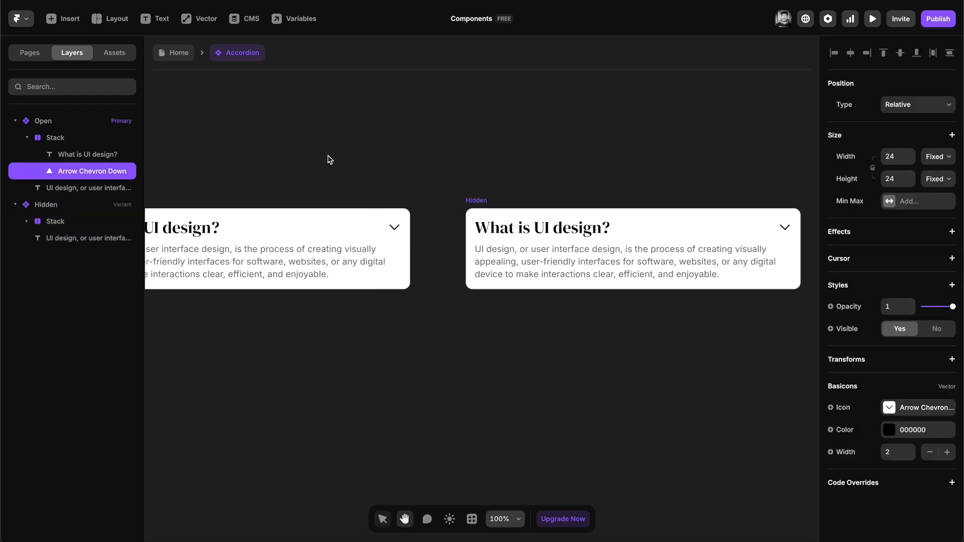
{"action": "left_click_drag", "start_coordinate": [329, 156], "coordinate": [390, 159]}
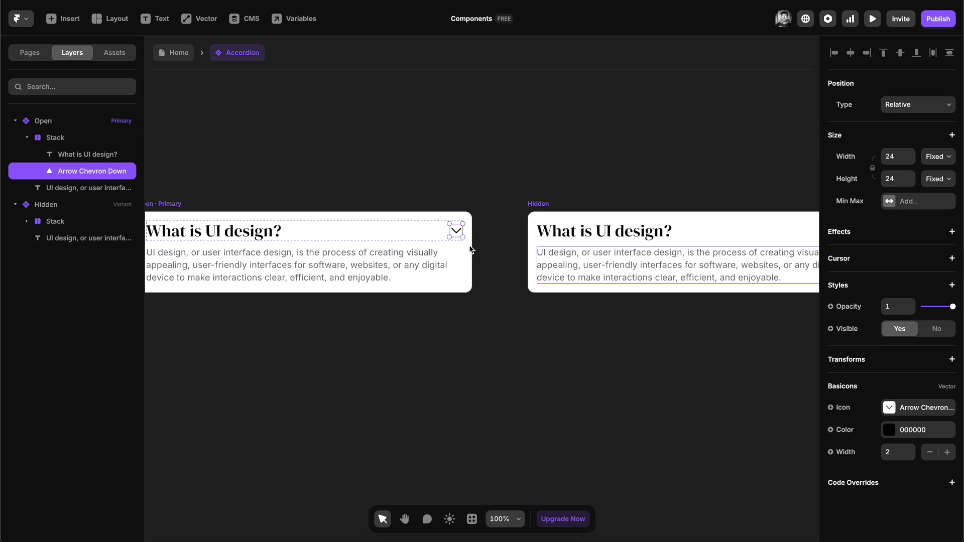
{"action": "scroll", "coordinate": [456, 228], "scroll_direction": "up", "scroll_amount": 3}
{"action": "scroll", "coordinate": [456, 228], "scroll_direction": "down", "scroll_amount": 3}
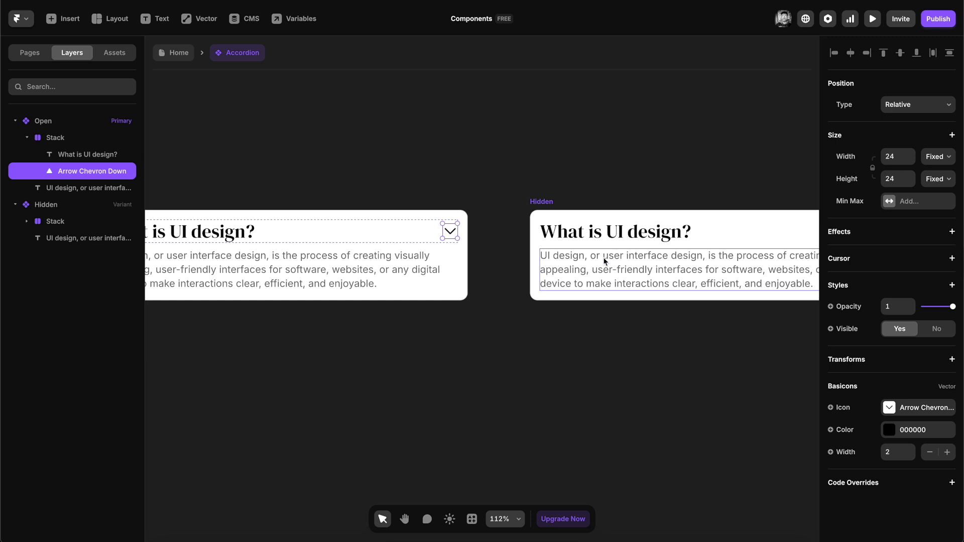
{"action": "scroll", "coordinate": [459, 219], "scroll_direction": "up", "scroll_amount": 4}
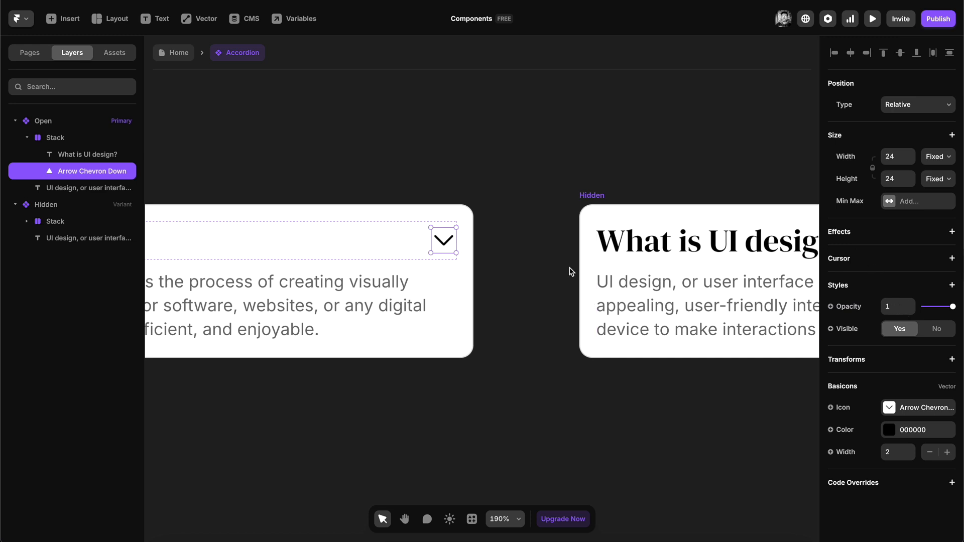
{"action": "scroll", "coordinate": [364, 225], "scroll_direction": "up", "scroll_amount": 1}
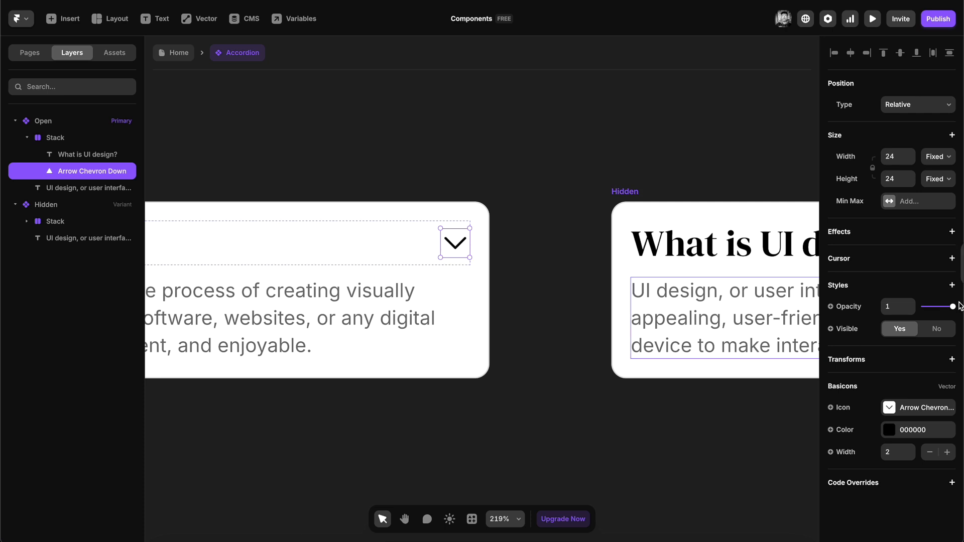
{"action": "left_click", "coordinate": [953, 359]}
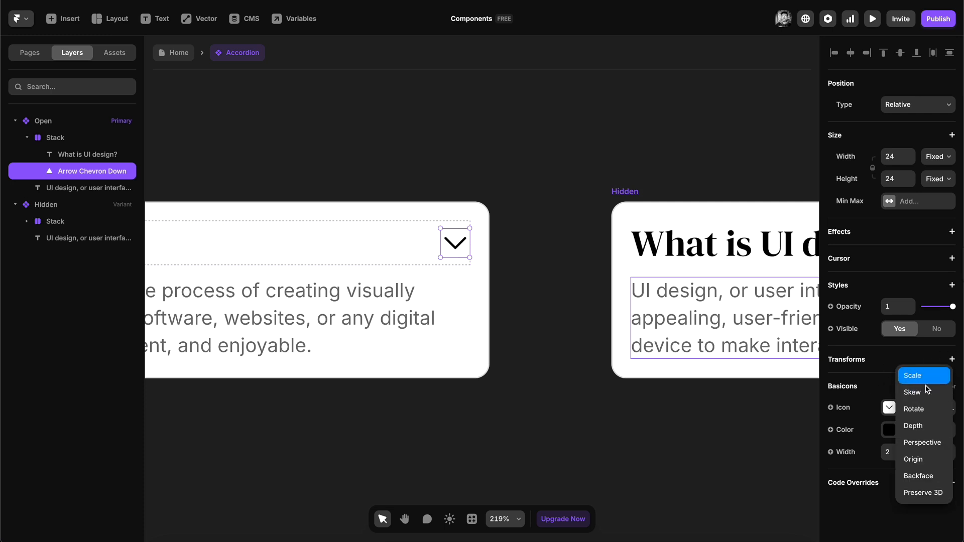
{"action": "left_click", "coordinate": [923, 410]}
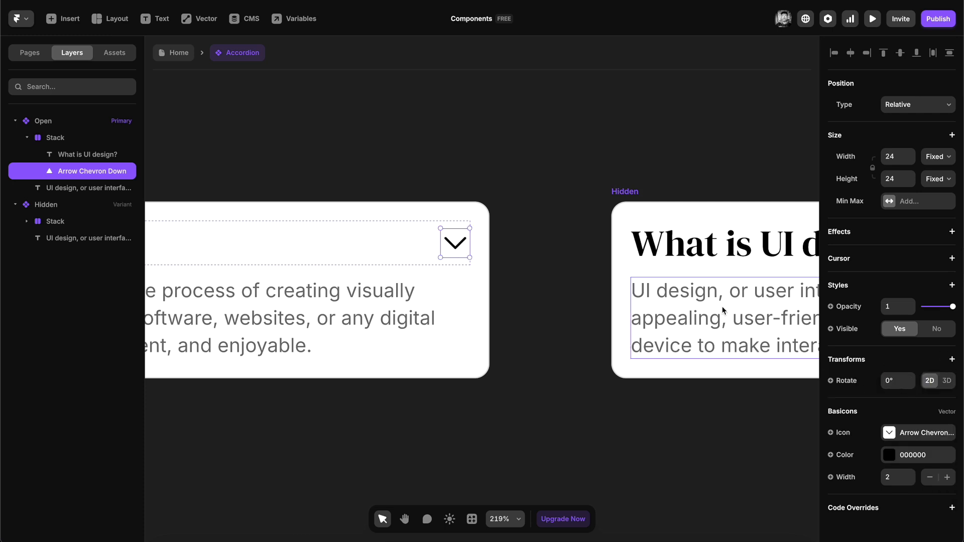
Set the Open variant's chevron rotation to 180° so that it points up.
{"action": "key", "text": "shift+1"}
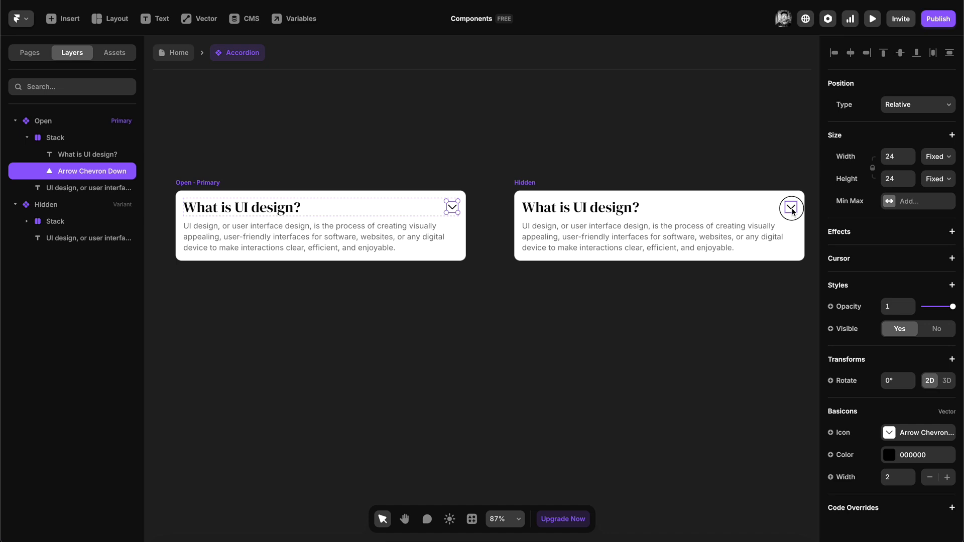
{"action": "left_click", "coordinate": [791, 207]}
{"action": "scroll", "coordinate": [789, 206], "scroll_direction": "up", "scroll_amount": 10}
{"action": "scroll", "coordinate": [786, 209], "scroll_direction": "down", "scroll_amount": 5}
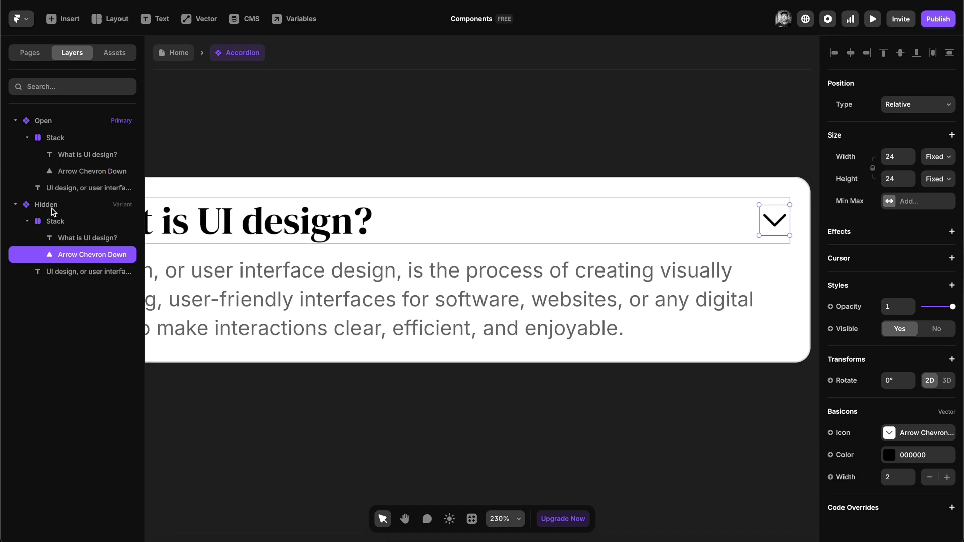
{"action": "scroll", "coordinate": [781, 208], "scroll_direction": "down", "scroll_amount": 2}
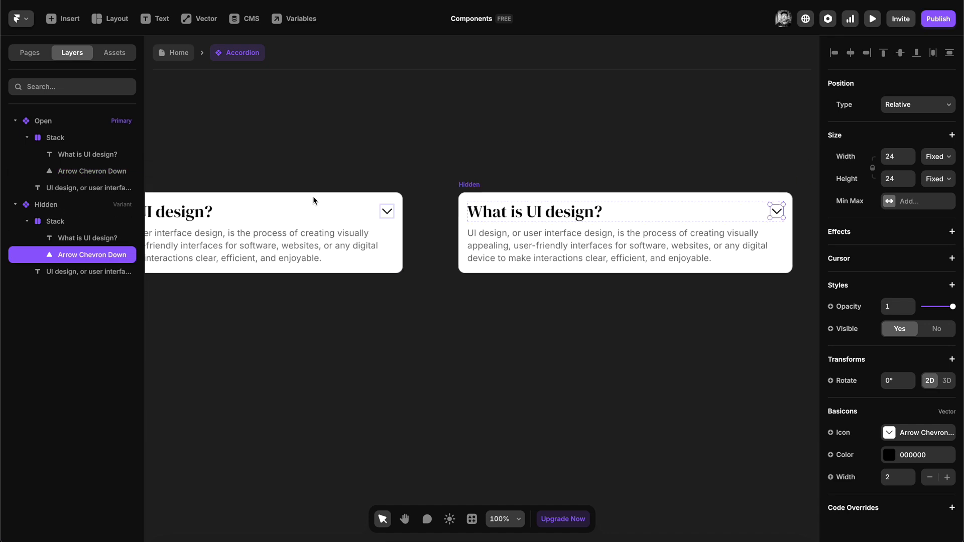
{"action": "scroll", "coordinate": [391, 211], "scroll_direction": "up", "scroll_amount": 2}
{"action": "left_click", "coordinate": [422, 218]}
{"action": "scroll", "coordinate": [417, 221], "scroll_direction": "up", "scroll_amount": 5}
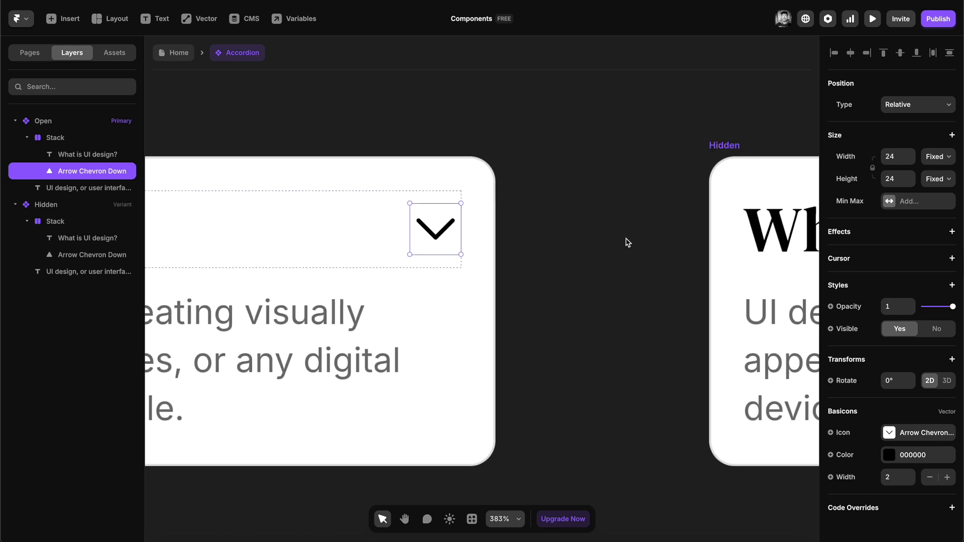
{"action": "left_click", "coordinate": [898, 384]}
{"action": "type", "text": "1"}
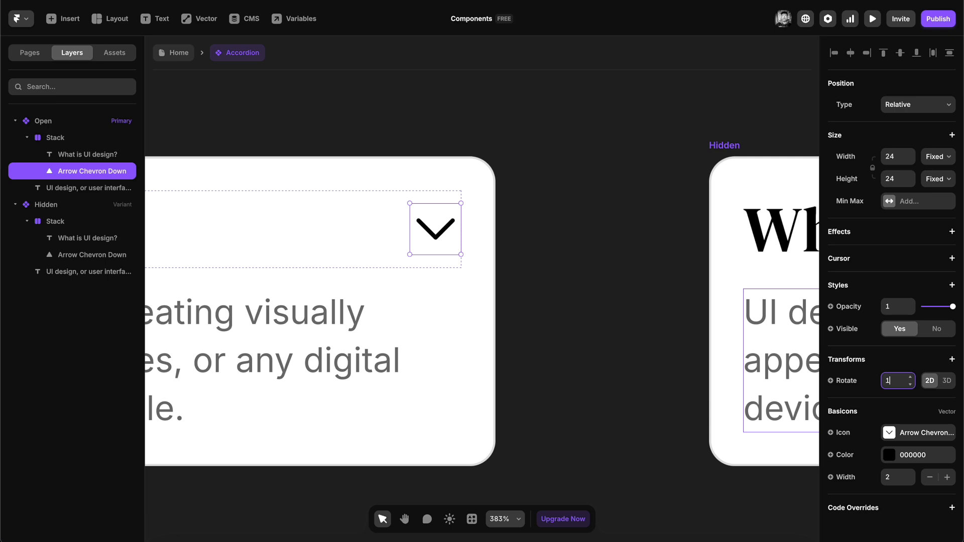
{"action": "key", "text": "Return"}
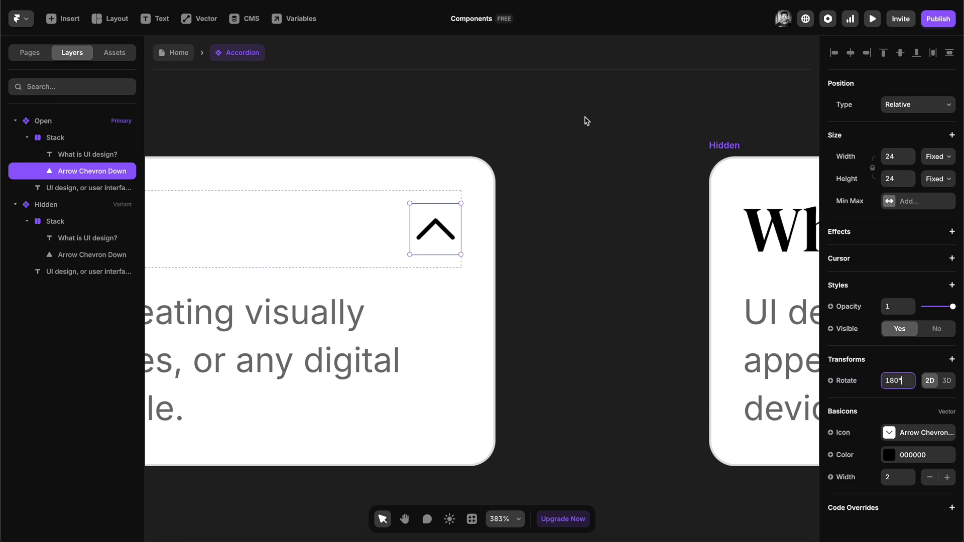
Set the Hidden variant's chevron rotation to 0° so that it points down.
{"action": "scroll", "coordinate": [479, 132], "scroll_direction": "down", "scroll_amount": 5}
{"action": "left_click", "coordinate": [492, 114]}
{"action": "left_click_drag", "start_coordinate": [798, 103], "coordinate": [605, 104]}
{"action": "key", "text": "v"}
{"action": "left_click", "coordinate": [632, 183]}
{"action": "scroll", "coordinate": [631, 184], "scroll_direction": "up", "scroll_amount": 3}
{"action": "left_click", "coordinate": [902, 384]}
{"action": "type", "text": "0"}
{"action": "key", "text": "Return"}
{"action": "left_click", "coordinate": [691, 123]}
Change the position type of the answer text in the Hidden variant to Absolute.
{"action": "scroll", "coordinate": [691, 122], "scroll_direction": "down", "scroll_amount": 5}
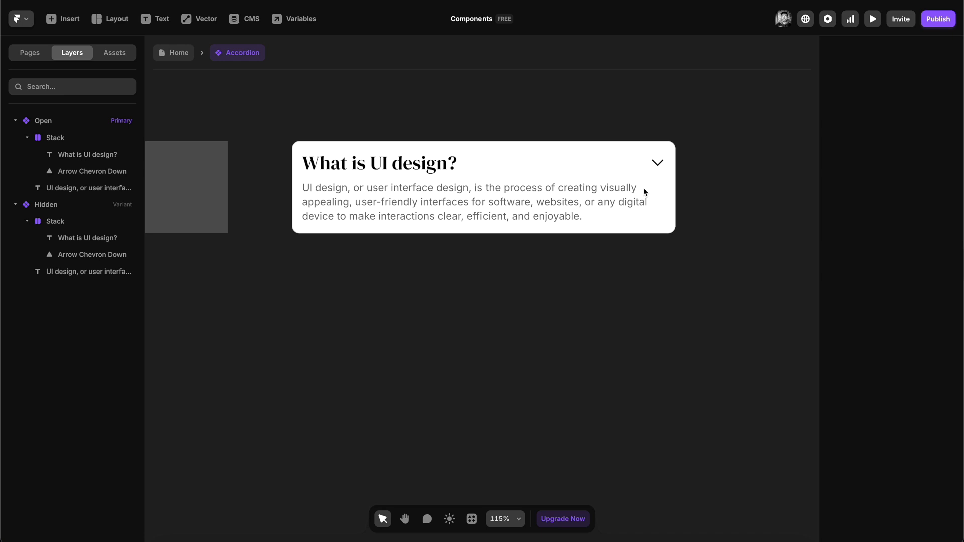
{"action": "key", "text": "h"}
{"action": "left_click_drag", "start_coordinate": [496, 267], "coordinate": [446, 264]}
{"action": "scroll", "coordinate": [445, 263], "scroll_direction": "right", "scroll_amount": 5}
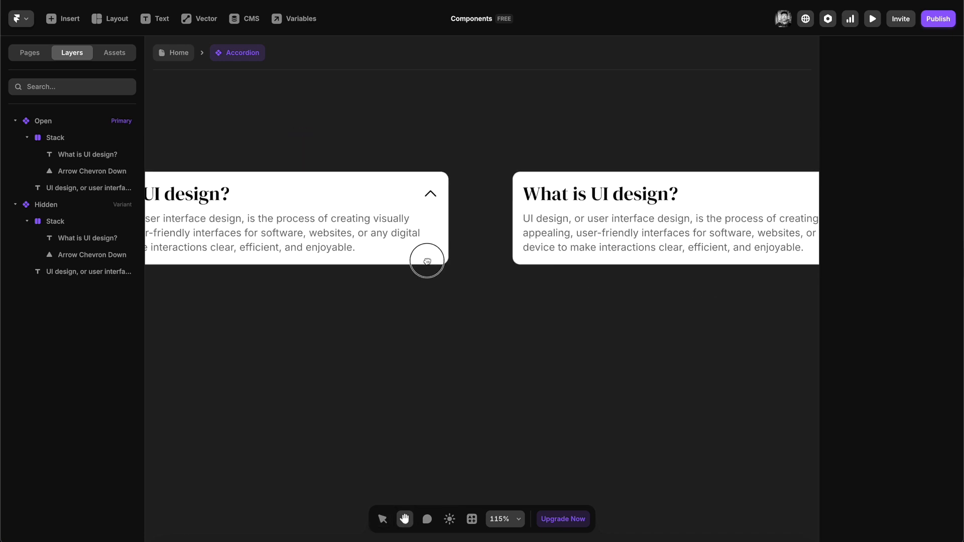
{"action": "key", "text": "v"}
{"action": "scroll", "coordinate": [653, 243], "scroll_direction": "up", "scroll_amount": 1}
{"action": "scroll", "coordinate": [568, 142], "scroll_direction": "up", "scroll_amount": 1}
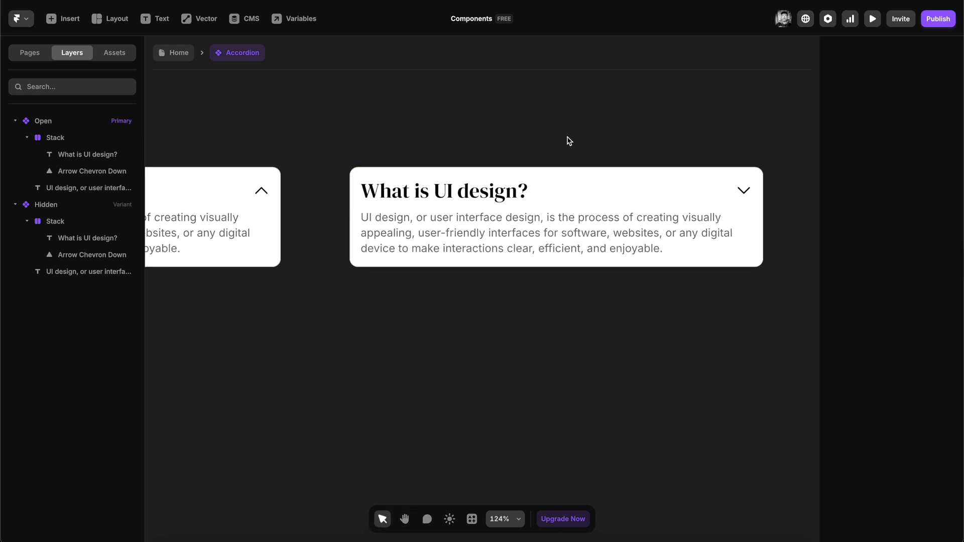
{"action": "key", "text": "h"}
{"action": "left_click_drag", "start_coordinate": [568, 142], "coordinate": [424, 161]}
{"action": "key", "text": "v"}
{"action": "left_click", "coordinate": [406, 230]}
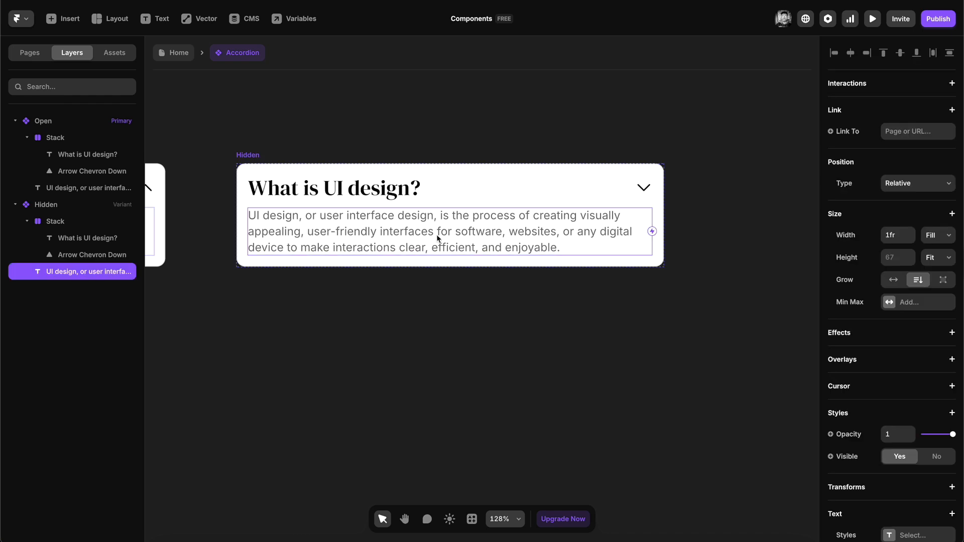
{"action": "left_click", "coordinate": [907, 185]}
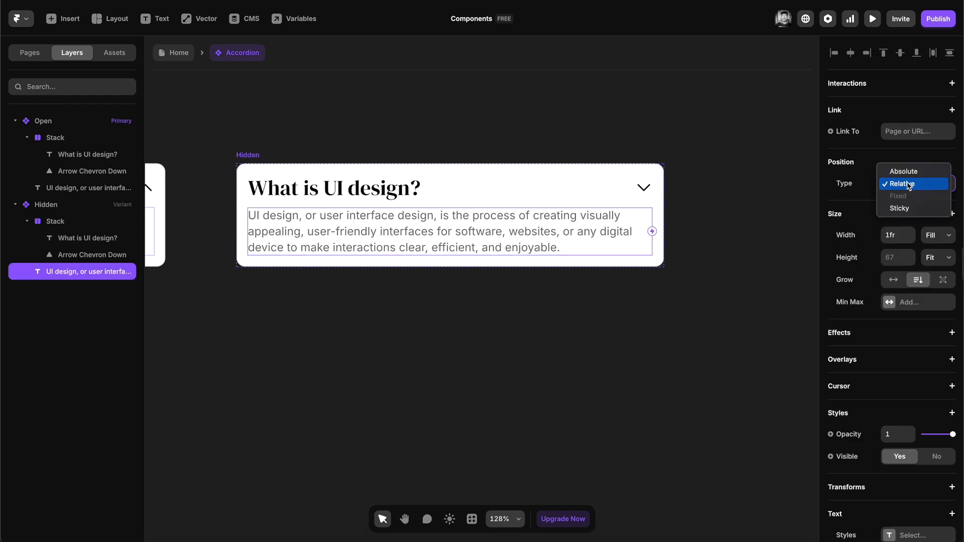
{"action": "left_click", "coordinate": [907, 173]}
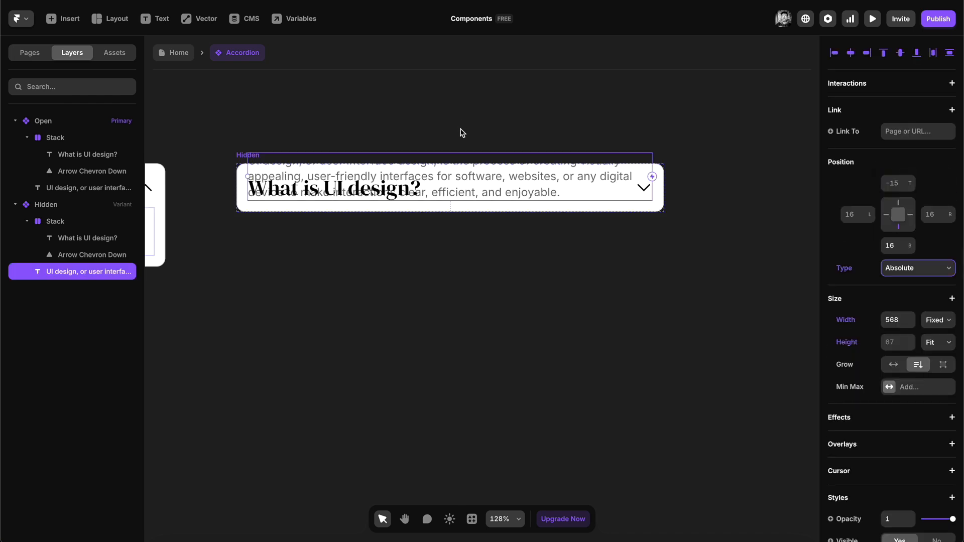
Set the top offset of the Hidden variant's answer text to 20.
{"action": "left_click", "coordinate": [904, 188]}
{"action": "type", "text": "0"}
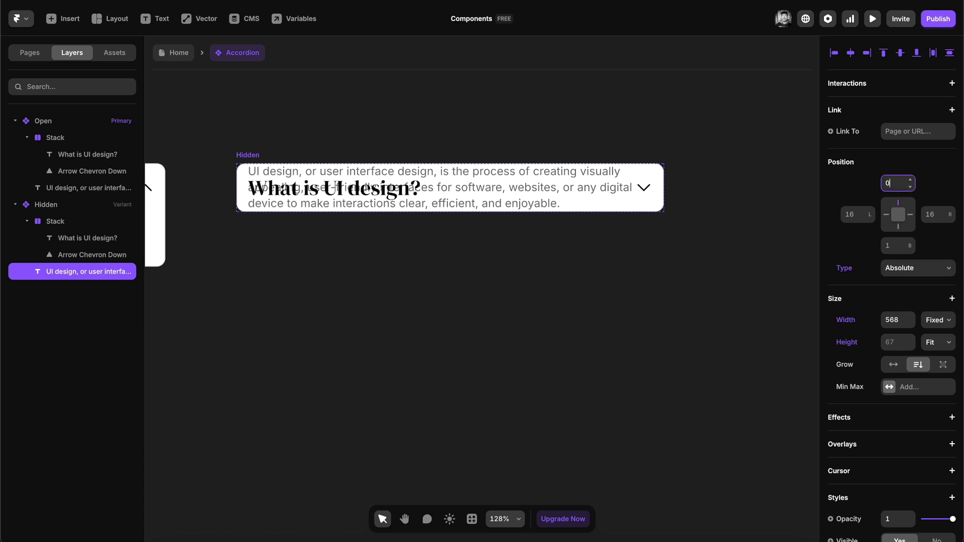
{"action": "type", "text": "20"}
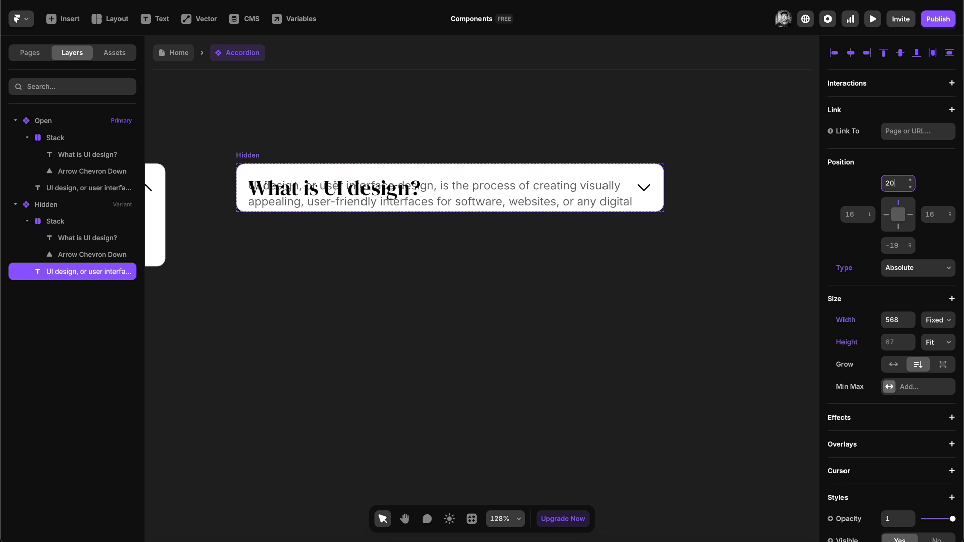
Lower the opacity of the Hidden variant's answer text to 0.
{"action": "scroll", "coordinate": [899, 422], "scroll_direction": "down", "scroll_amount": 3}
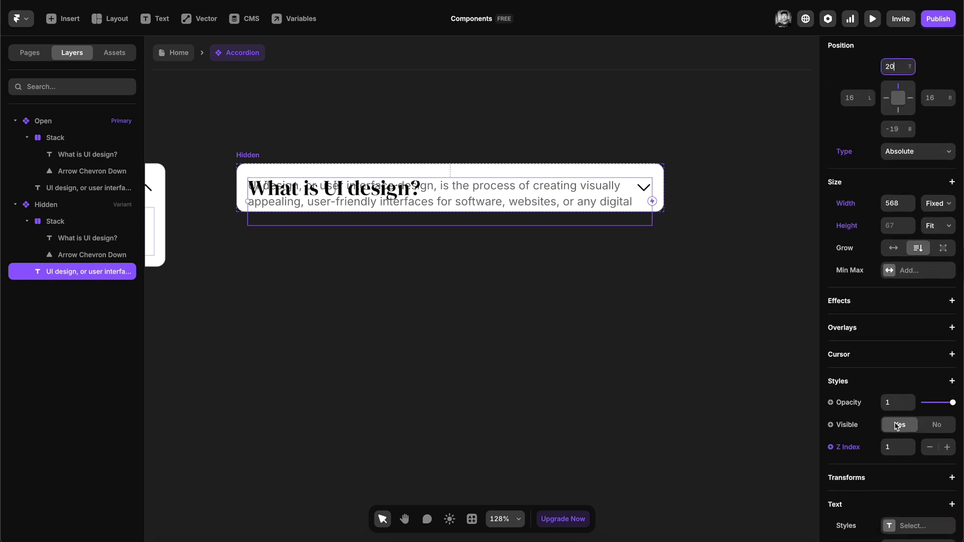
{"action": "left_click_drag", "start_coordinate": [955, 406], "coordinate": [878, 400]}
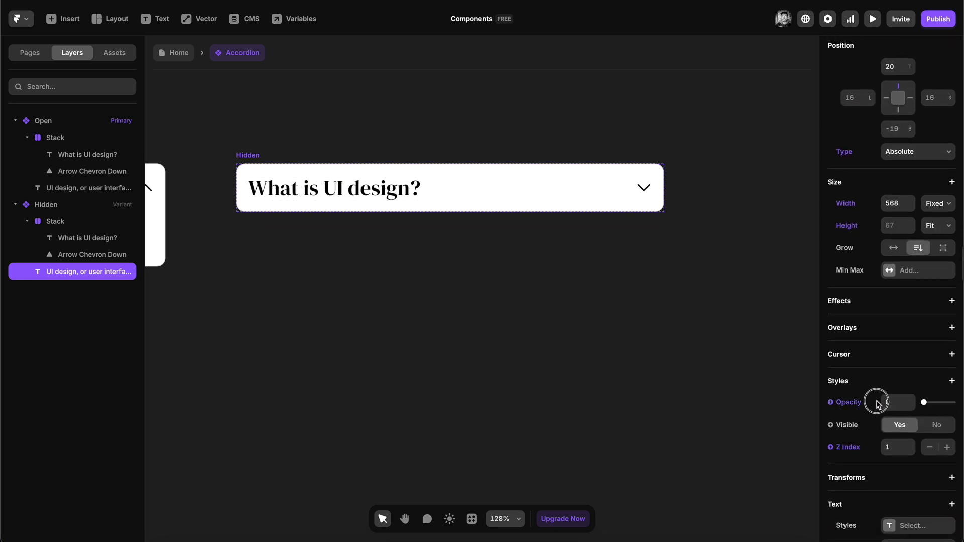
{"action": "left_click", "coordinate": [674, 286]}
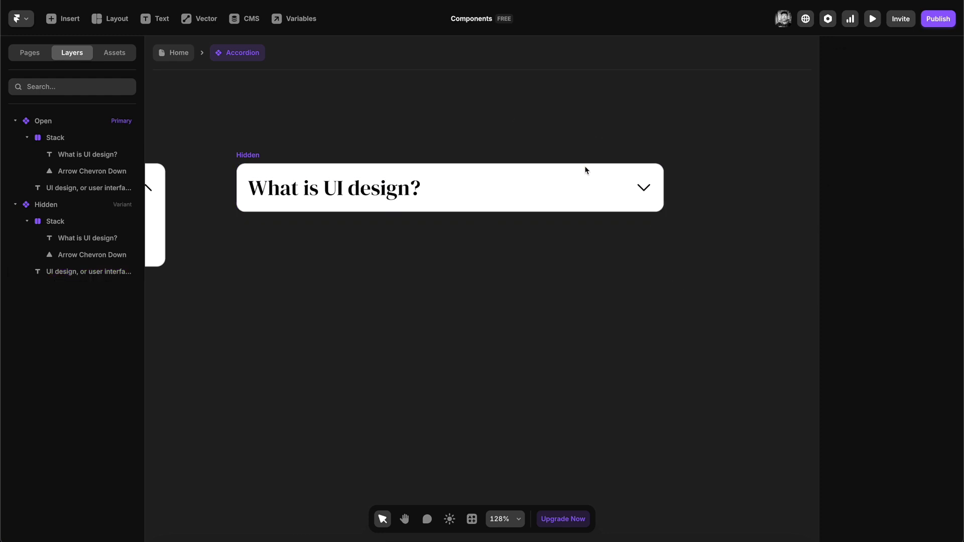
Link the Open variant's header stack to the Hidden variant with a Click interaction.
{"action": "scroll", "coordinate": [491, 118], "scroll_direction": "down", "scroll_amount": 3}
{"action": "left_click_drag", "start_coordinate": [385, 106], "coordinate": [669, 128]}
{"action": "mouse_move", "coordinate": [451, 125]}
{"action": "left_mouse_down"}
{"action": "mouse_move", "coordinate": [428, 116]}
{"action": "mouse_move", "coordinate": [440, 115]}
{"action": "left_mouse_up"}
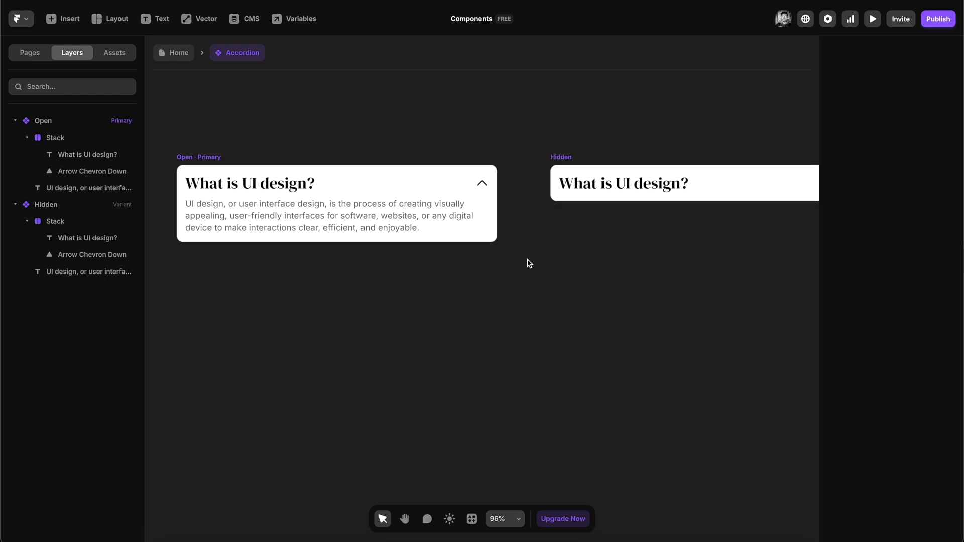
{"action": "key", "text": "h"}
{"action": "mouse_move", "coordinate": [637, 265]}
{"action": "left_mouse_down"}
{"action": "mouse_move", "coordinate": [534, 256]}
{"action": "mouse_move", "coordinate": [630, 263]}
{"action": "left_mouse_up"}
{"action": "key", "text": "v"}
{"action": "scroll", "coordinate": [315, 165], "scroll_direction": "up", "scroll_amount": 1}
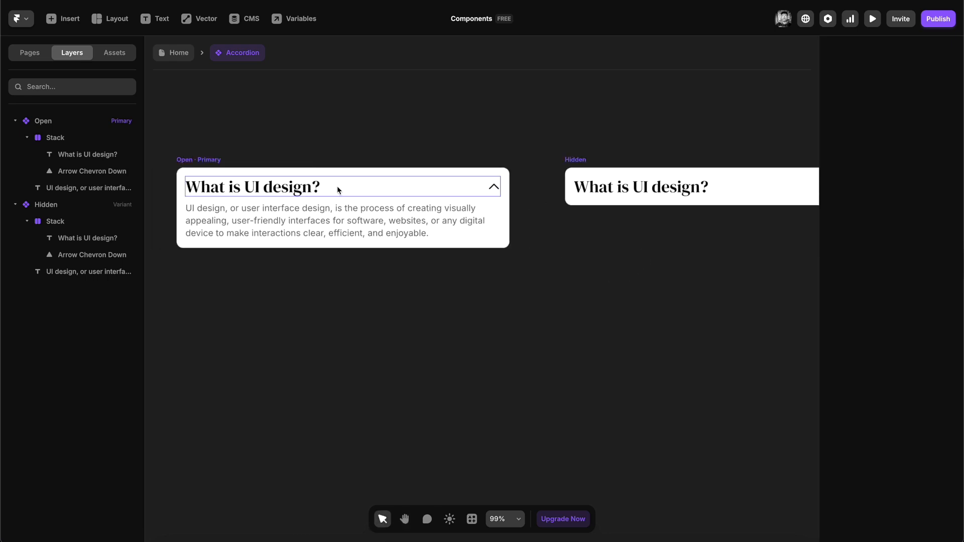
{"action": "left_click", "coordinate": [273, 180]}
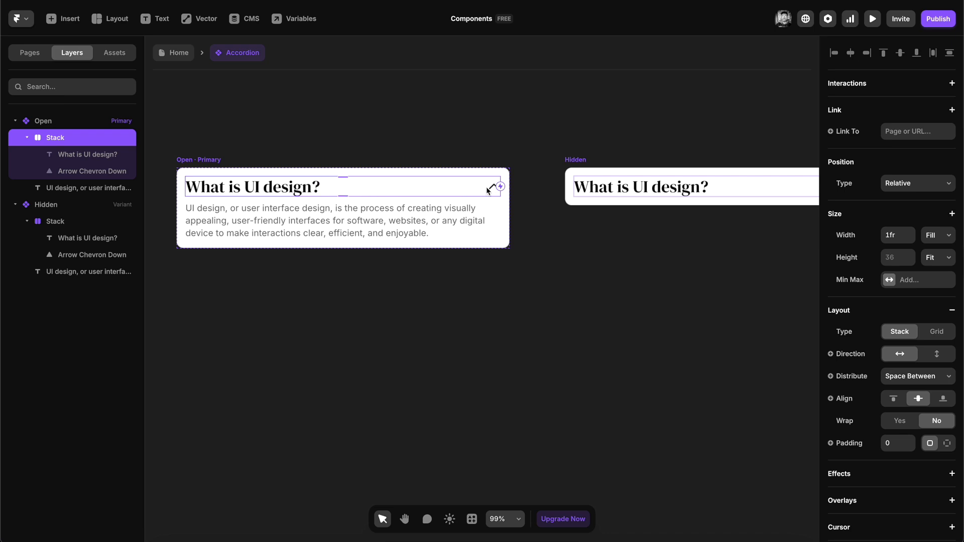
{"action": "scroll", "coordinate": [501, 186], "scroll_direction": "up", "scroll_amount": 1}
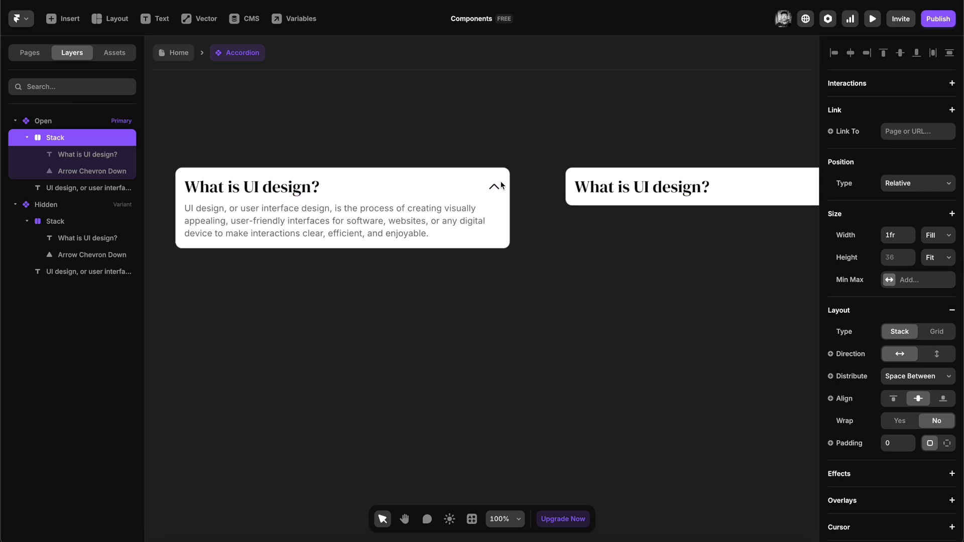
{"action": "scroll", "coordinate": [501, 186], "scroll_direction": "up", "scroll_amount": 1}
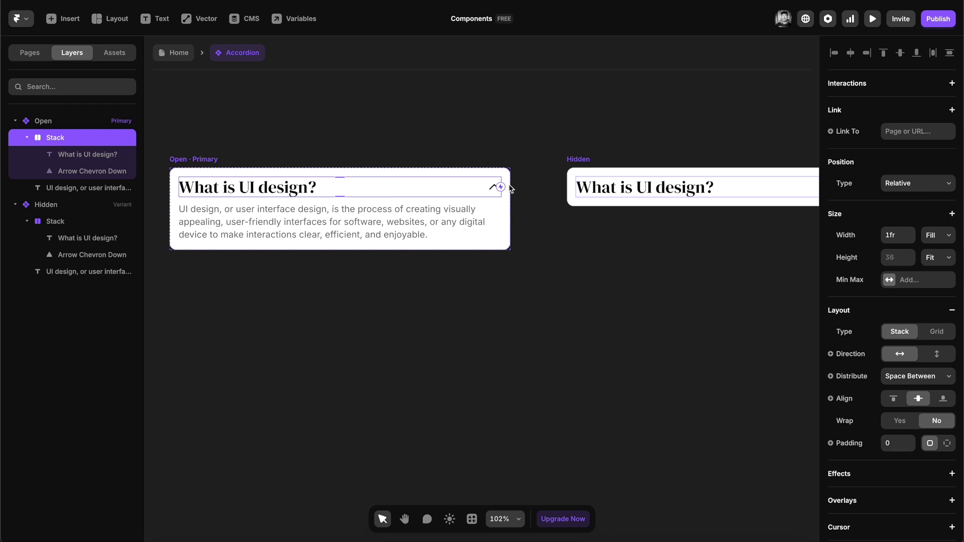
{"action": "scroll", "coordinate": [511, 188], "scroll_direction": "up", "scroll_amount": 5}
{"action": "scroll", "coordinate": [510, 190], "scroll_direction": "up", "scroll_amount": 4}
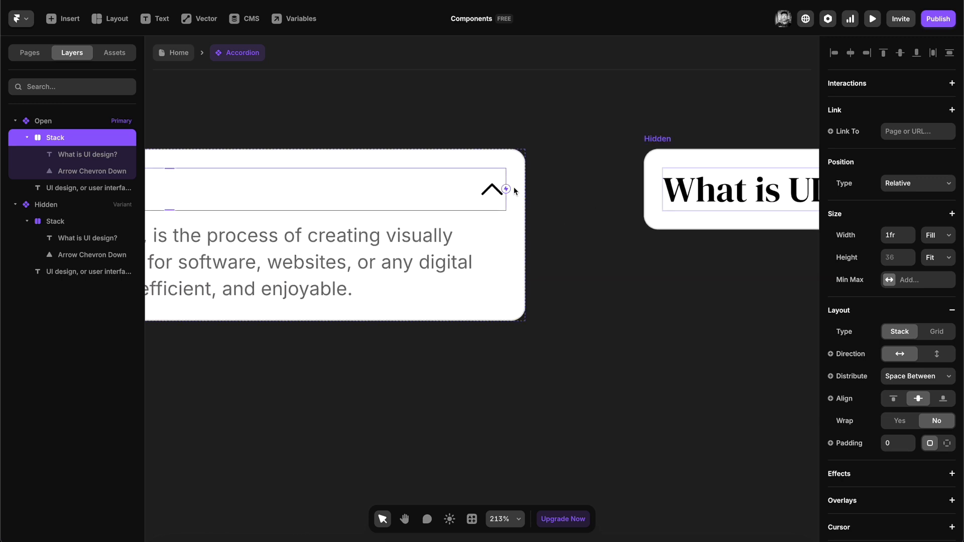
{"action": "left_click_drag", "start_coordinate": [507, 189], "coordinate": [650, 189]}
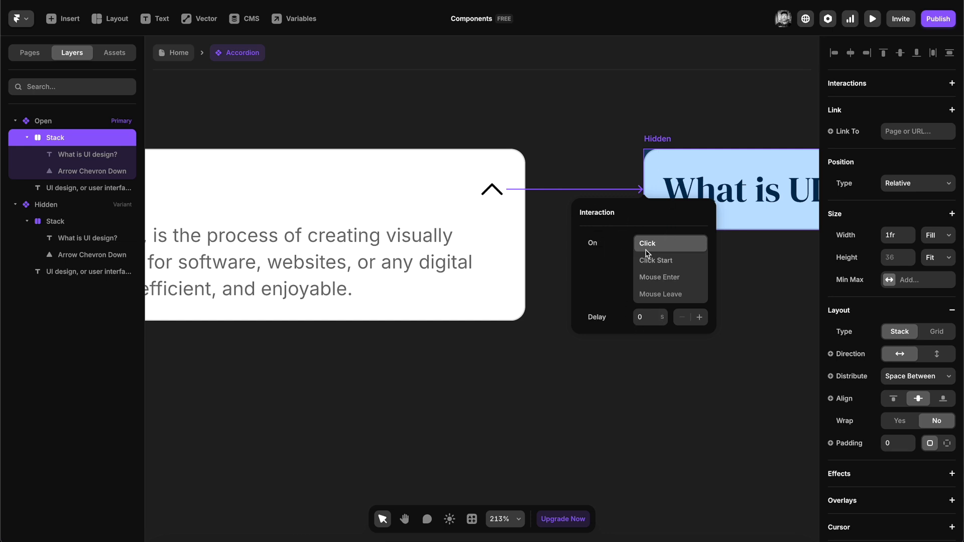
{"action": "left_click", "coordinate": [562, 146]}
Inspect the Open variant's transition settings and leave them as they are.
{"action": "scroll", "coordinate": [553, 148], "scroll_direction": "down", "scroll_amount": 5}
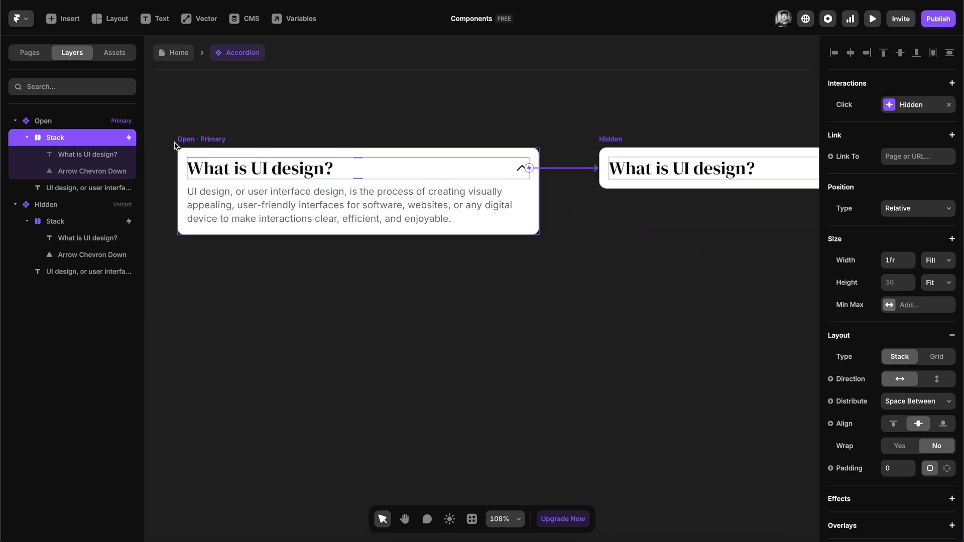
{"action": "left_click", "coordinate": [196, 144]}
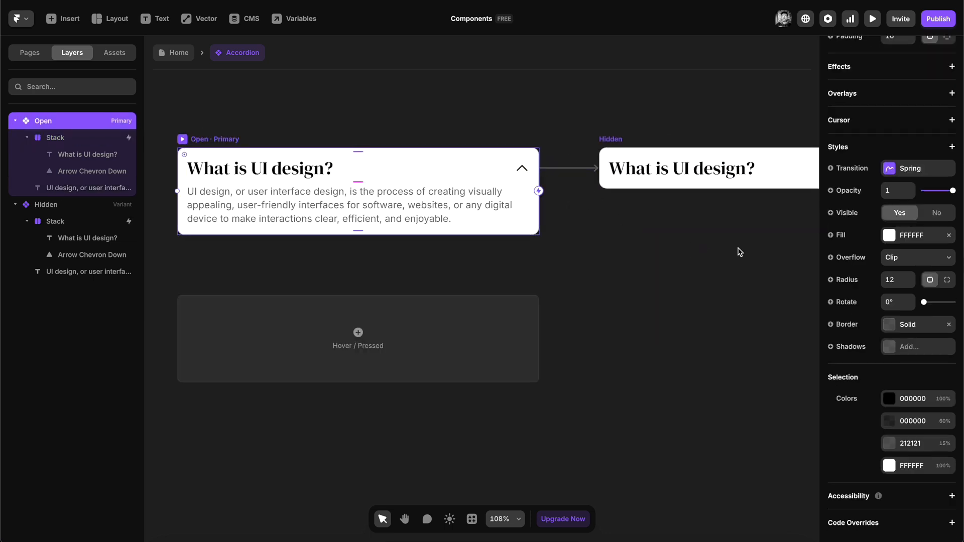
{"action": "left_click", "coordinate": [893, 171]}
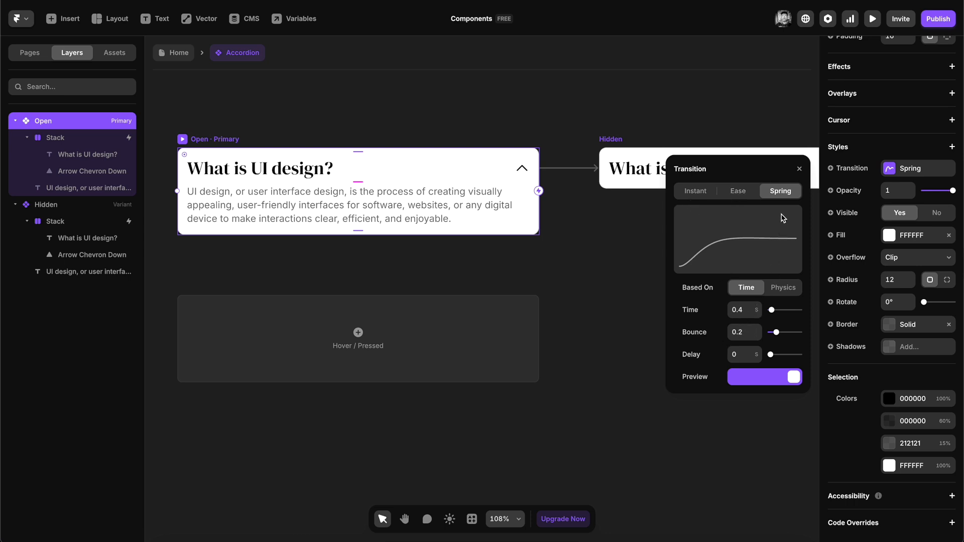
{"action": "left_click", "coordinate": [799, 169]}
{"action": "left_click", "coordinate": [696, 110]}
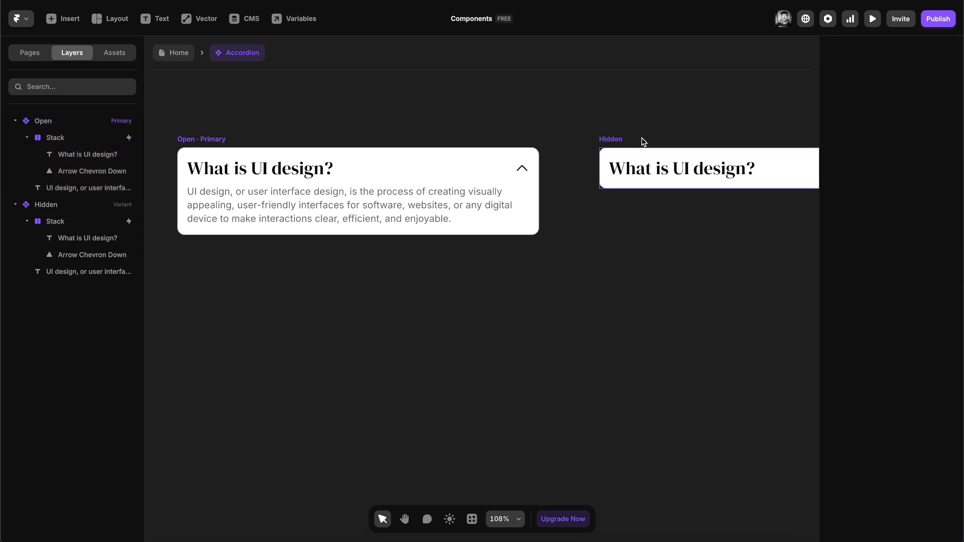
Change the Click interaction on the Hidden variant's header stack so that it targets the Open variant.
{"action": "key", "text": "space"}
{"action": "left_click_drag", "start_coordinate": [621, 123], "coordinate": [556, 123]}
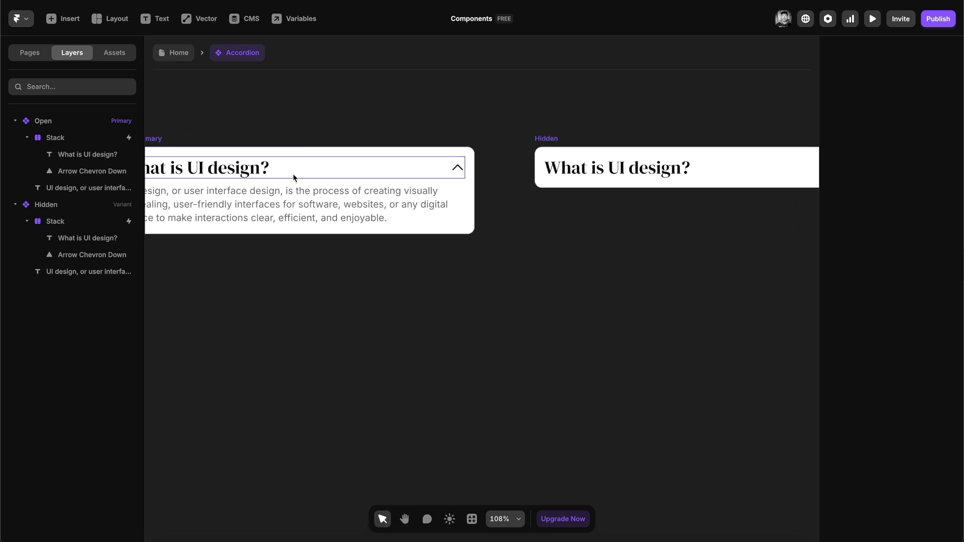
{"action": "key", "text": "space"}
{"action": "left_click_drag", "start_coordinate": [618, 125], "coordinate": [383, 147]}
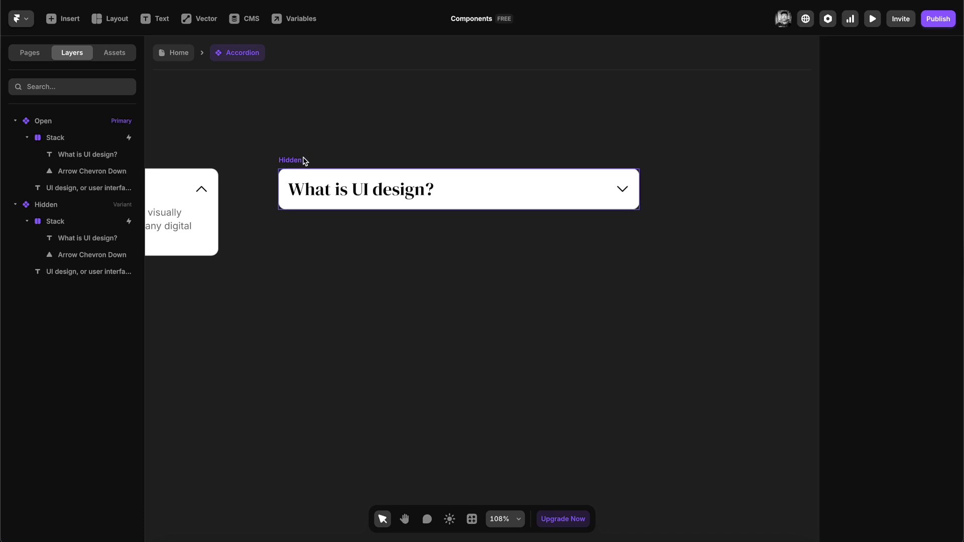
{"action": "left_click", "coordinate": [292, 166]}
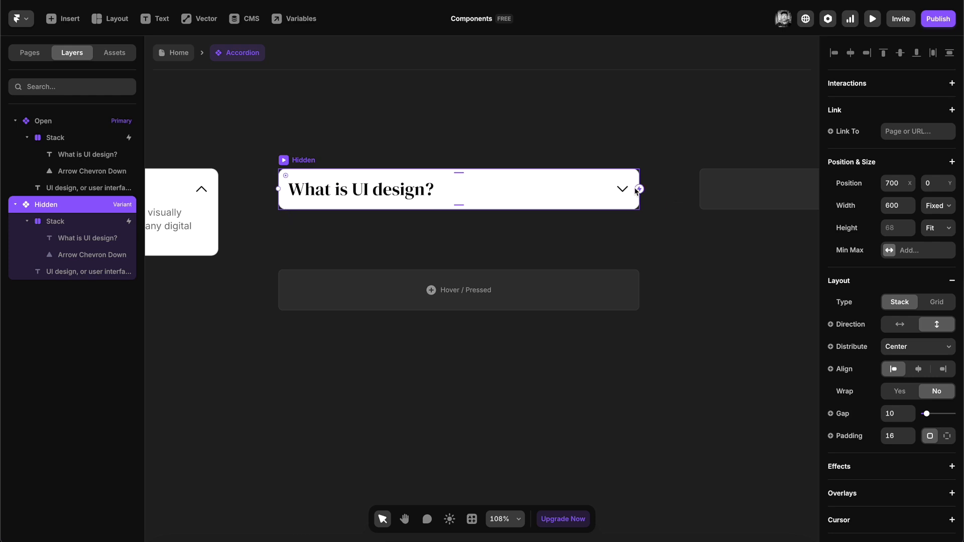
{"action": "left_click", "coordinate": [313, 200]}
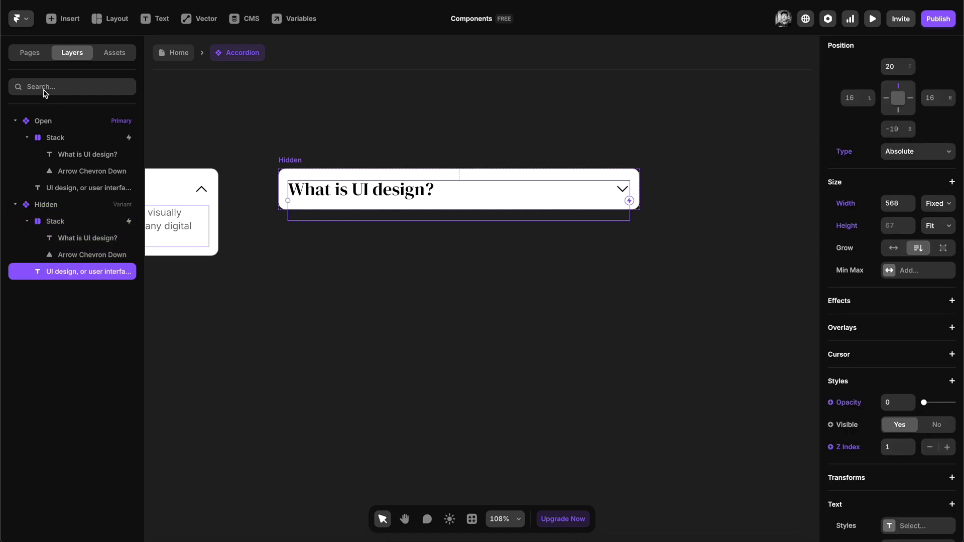
{"action": "left_click", "coordinate": [49, 224]}
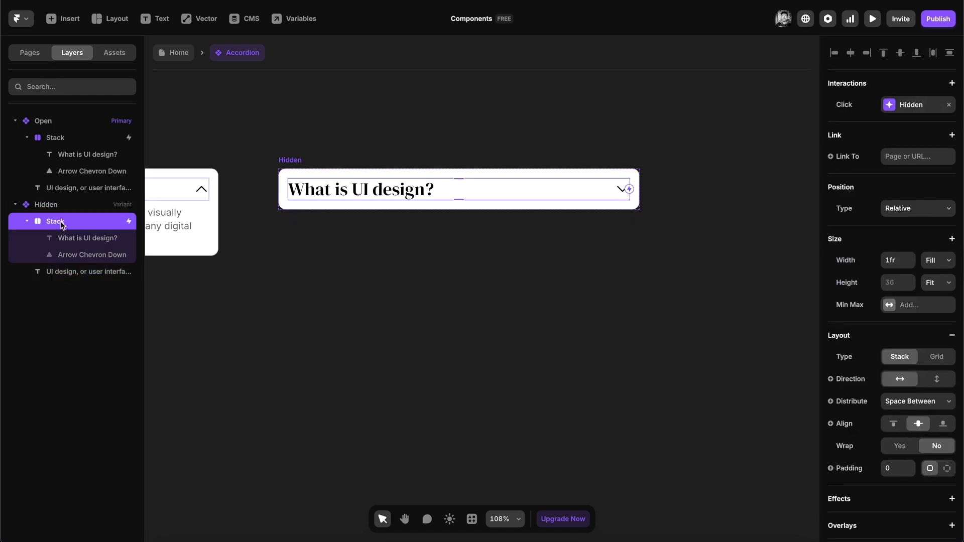
{"action": "scroll", "coordinate": [553, 161], "scroll_direction": "up", "scroll_amount": 1}
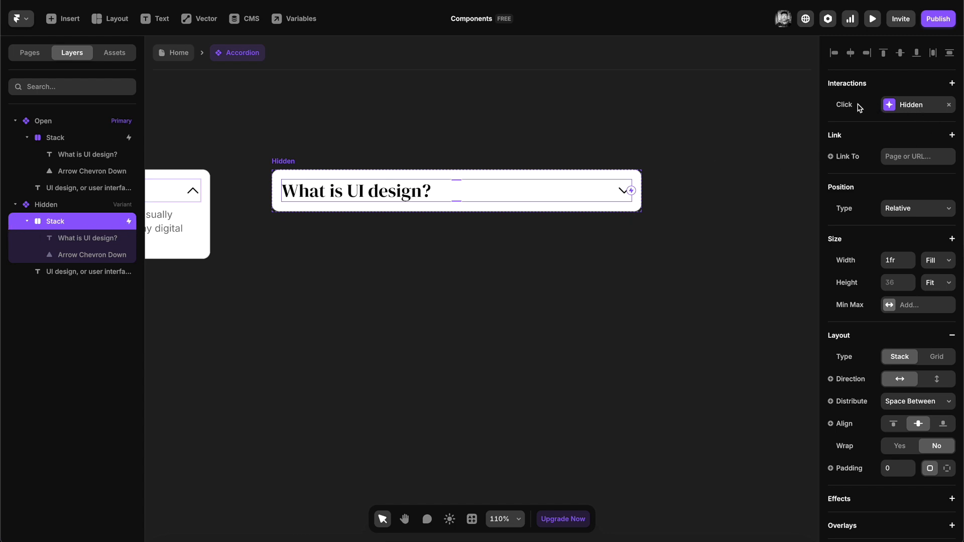
{"action": "left_click", "coordinate": [891, 106]}
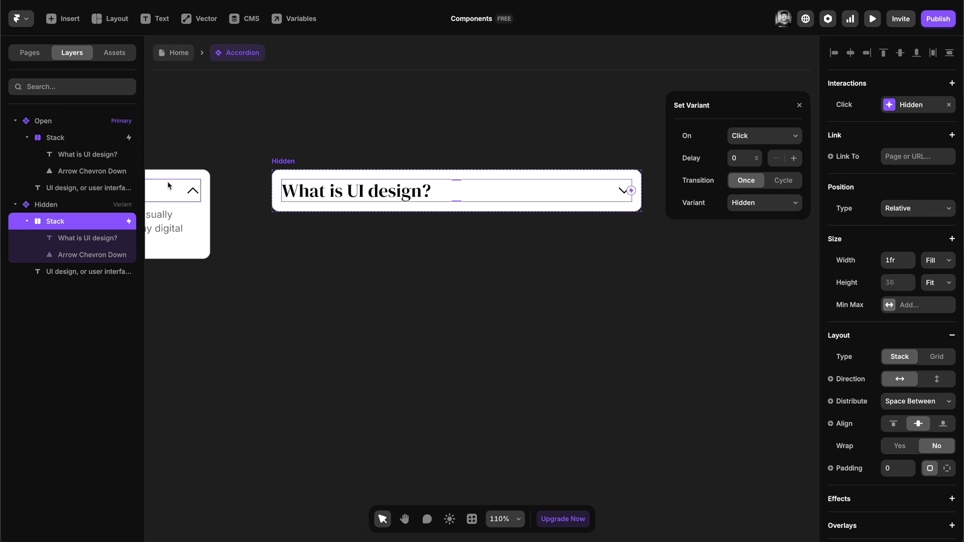
{"action": "left_click", "coordinate": [763, 202]}
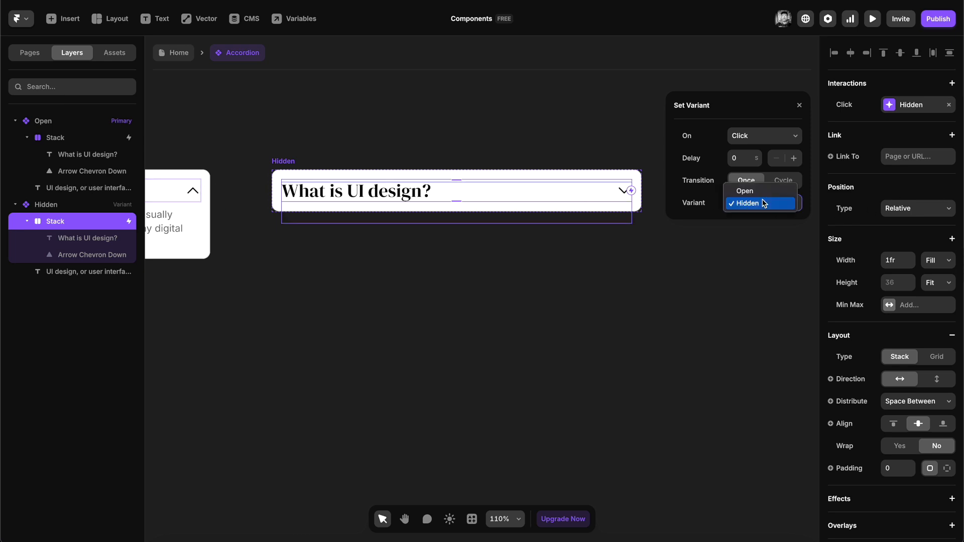
{"action": "key", "text": "Escape"}
{"action": "left_click", "coordinate": [800, 105]}
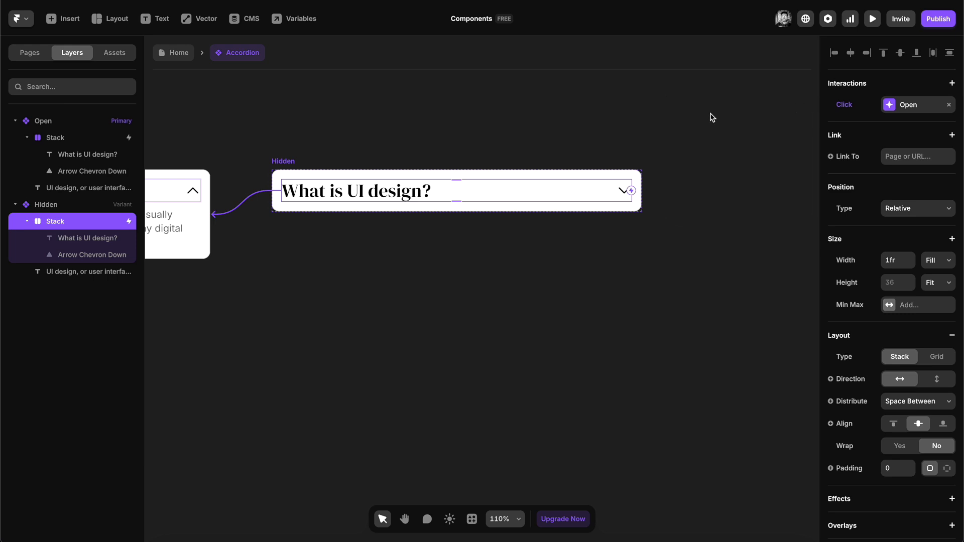
Leave the Accordion component and return to the Home page.
{"action": "scroll", "coordinate": [681, 127], "scroll_direction": "down", "scroll_amount": 1}
{"action": "scroll", "coordinate": [681, 126], "scroll_direction": "down", "scroll_amount": 3}
{"action": "left_click", "coordinate": [360, 131]}
{"action": "key", "text": "space"}
{"action": "left_click_drag", "start_coordinate": [372, 128], "coordinate": [456, 157]}
{"action": "left_click", "coordinate": [180, 57]}
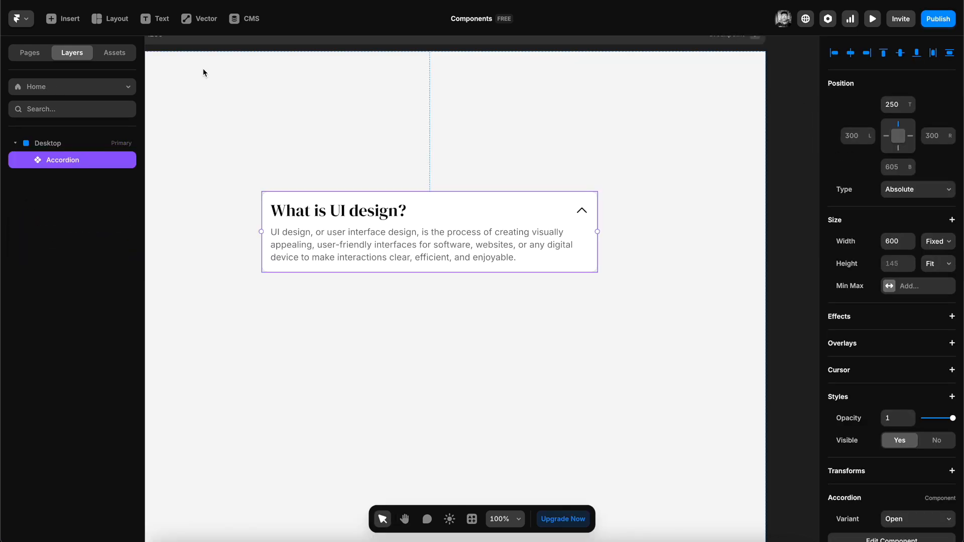
Preview the Desktop page, test toggling the accordion card with its chevron, and return to the canvas.
{"action": "scroll", "coordinate": [345, 125], "scroll_direction": "down", "scroll_amount": 3}
{"action": "key", "text": "space"}
{"action": "left_click_drag", "start_coordinate": [351, 135], "coordinate": [367, 153]}
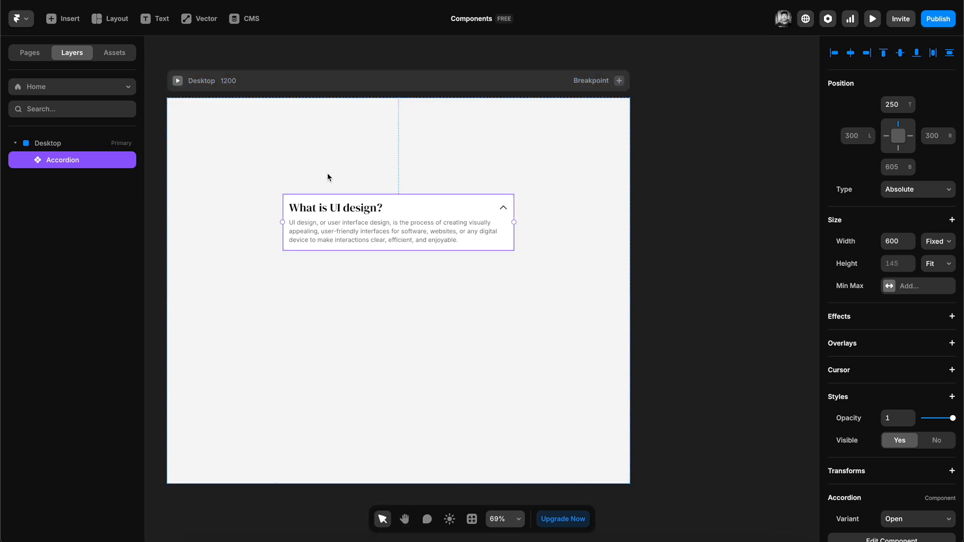
{"action": "left_click", "coordinate": [178, 81]}
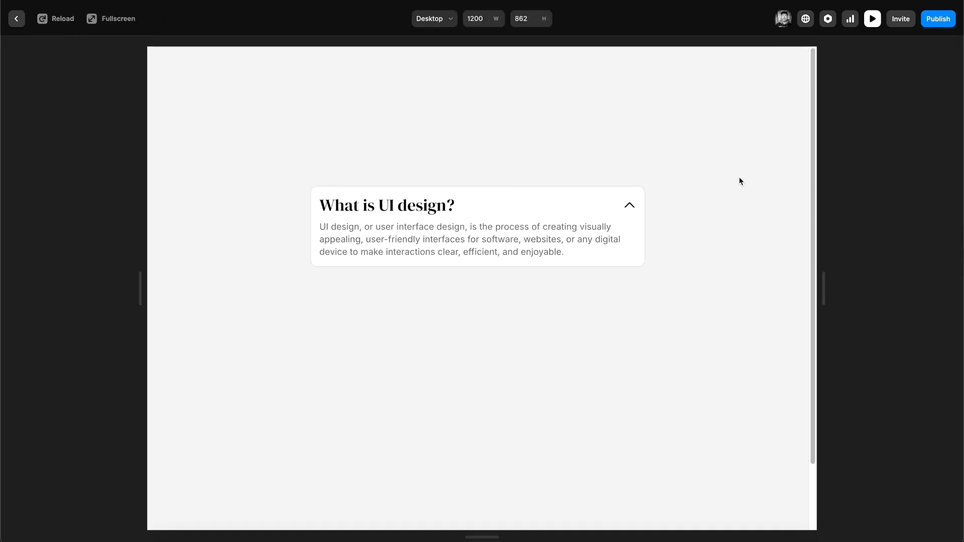
{"action": "left_click", "coordinate": [628, 205]}
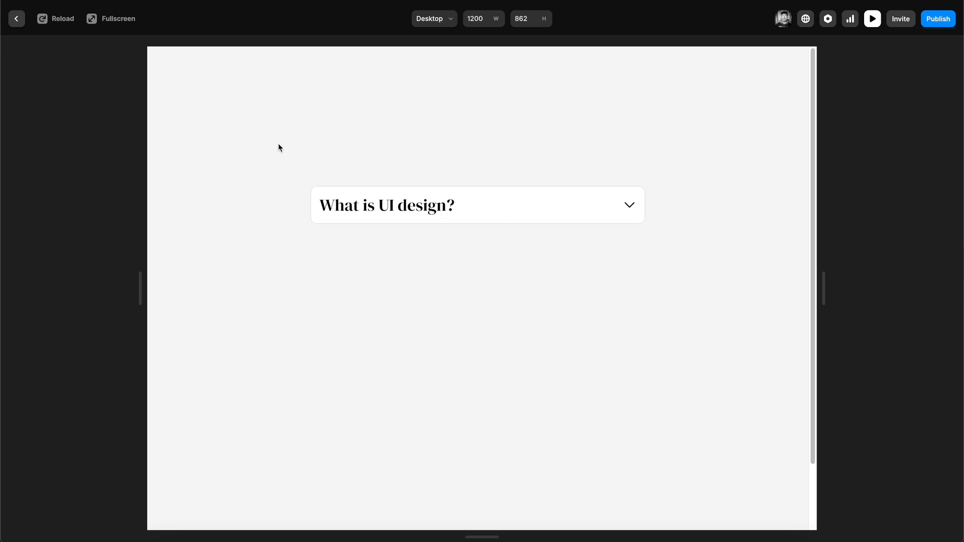
{"action": "left_click", "coordinate": [17, 18]}
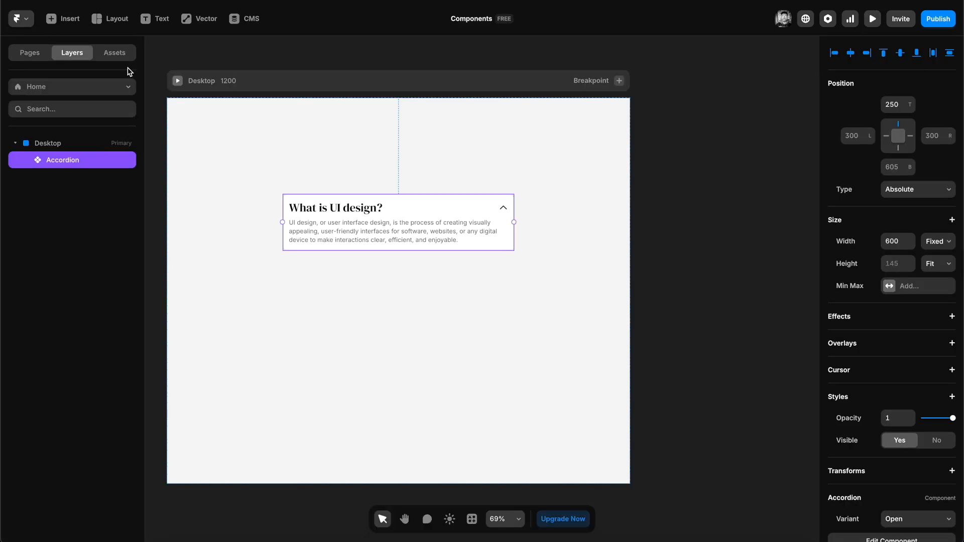
Reopen the Accordion component for editing and select the answer text in the Hidden variant.
{"action": "double_click", "coordinate": [386, 214]}
{"action": "left_click", "coordinate": [623, 203]}
{"action": "left_click_drag", "start_coordinate": [613, 196], "coordinate": [421, 191]}
{"action": "left_click", "coordinate": [421, 237]}
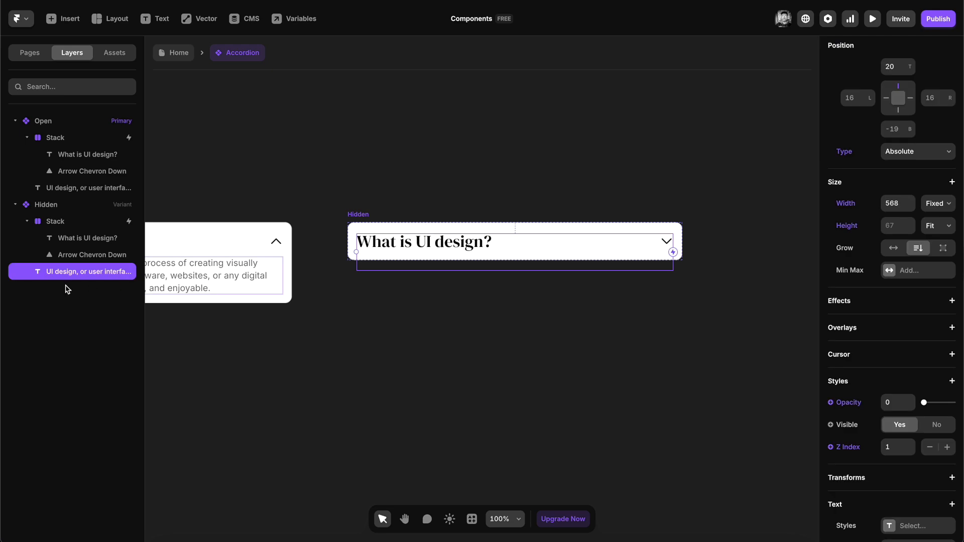
{"action": "scroll", "coordinate": [934, 351], "scroll_direction": "down", "scroll_amount": 5}
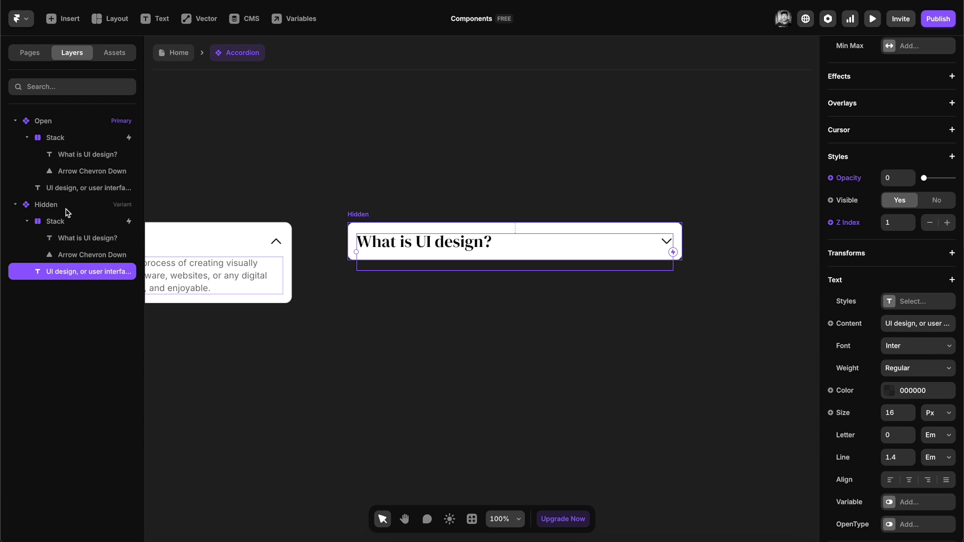
Compare the position, opacity and stacking settings of the Hidden variant's header stack and answer text.
{"action": "left_click", "coordinate": [44, 222]}
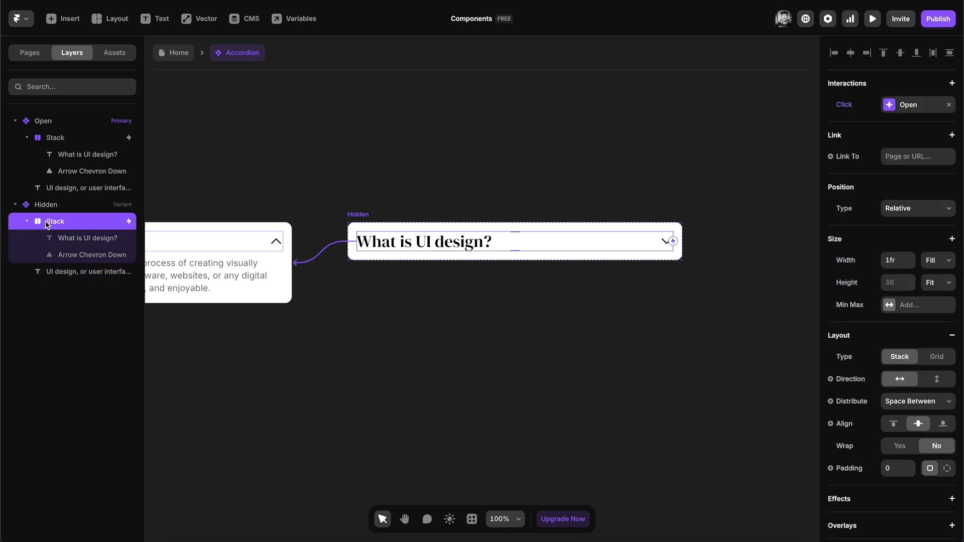
{"action": "left_click", "coordinate": [52, 272]}
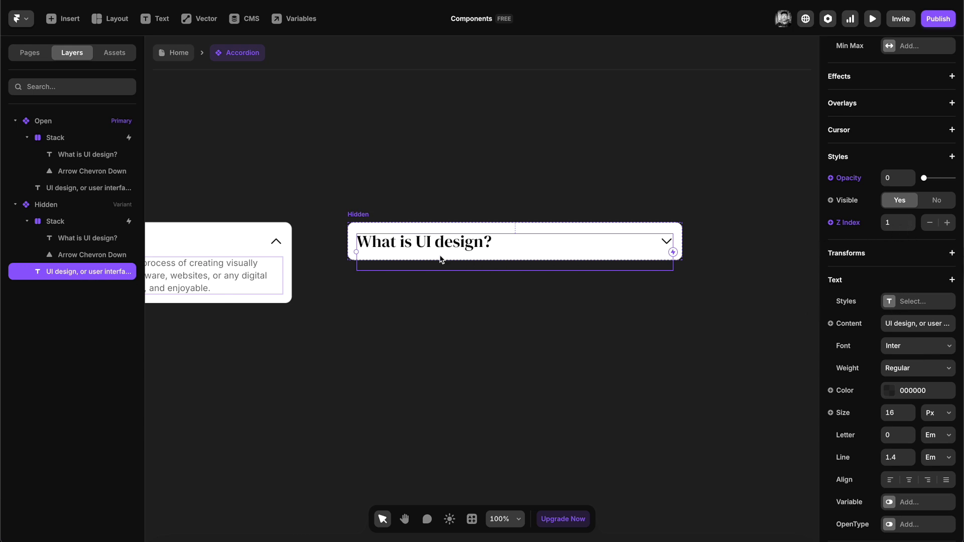
{"action": "left_click", "coordinate": [59, 229]}
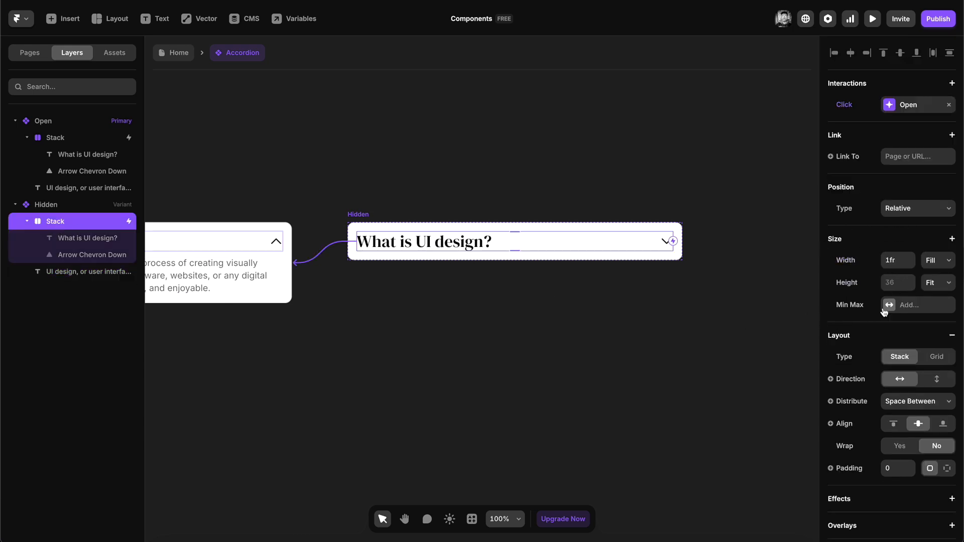
{"action": "scroll", "coordinate": [898, 311], "scroll_direction": "down", "scroll_amount": 4}
{"action": "scroll", "coordinate": [900, 309], "scroll_direction": "down", "scroll_amount": 2}
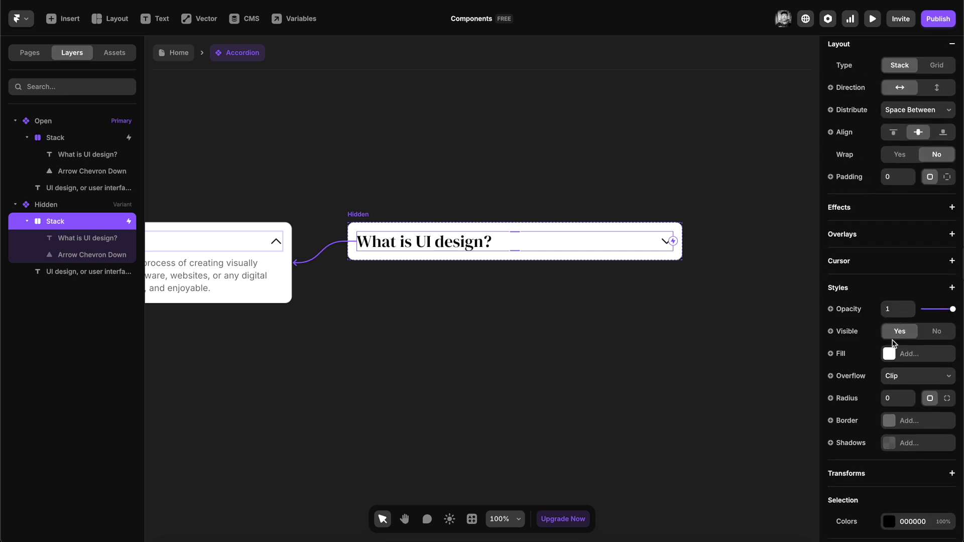
{"action": "scroll", "coordinate": [899, 321], "scroll_direction": "up", "scroll_amount": 6}
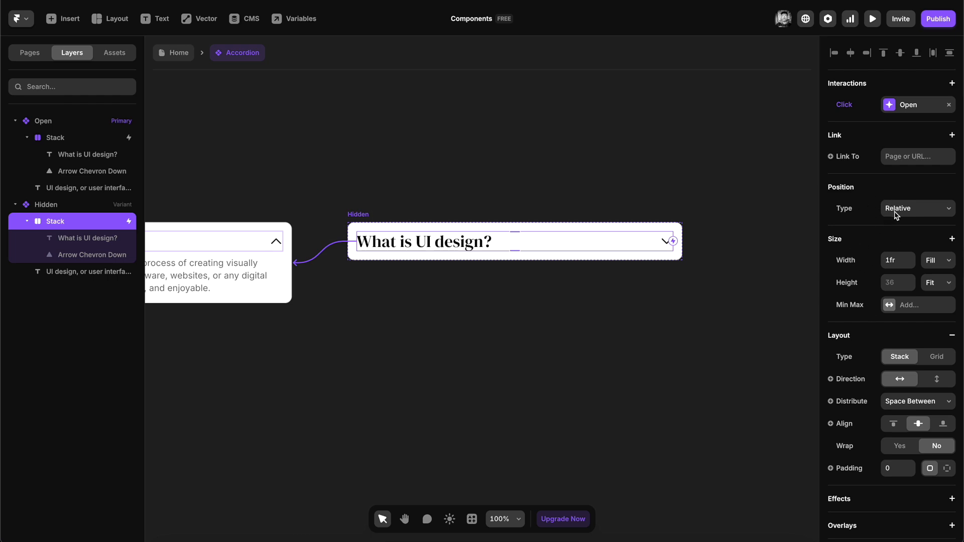
{"action": "left_click", "coordinate": [85, 274]}
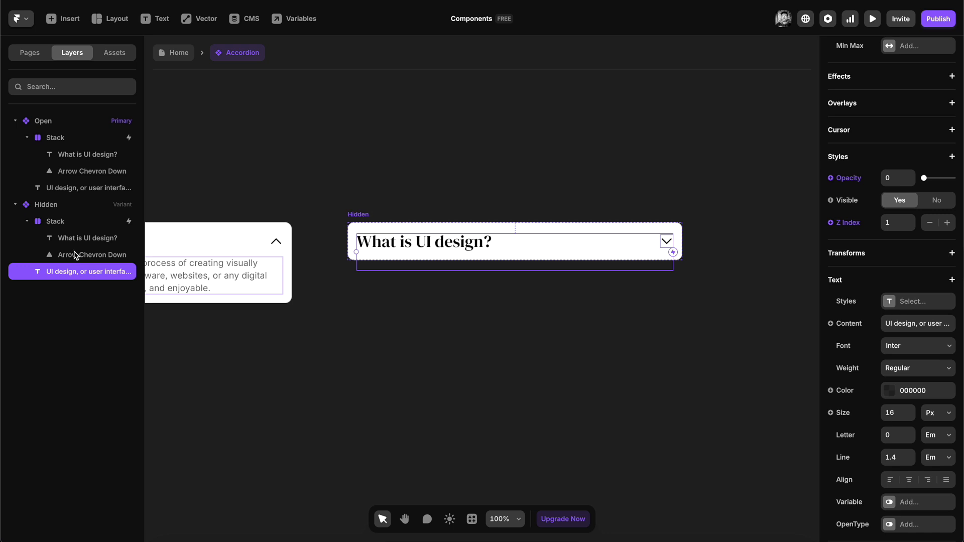
{"action": "scroll", "coordinate": [923, 184], "scroll_direction": "up", "scroll_amount": 6}
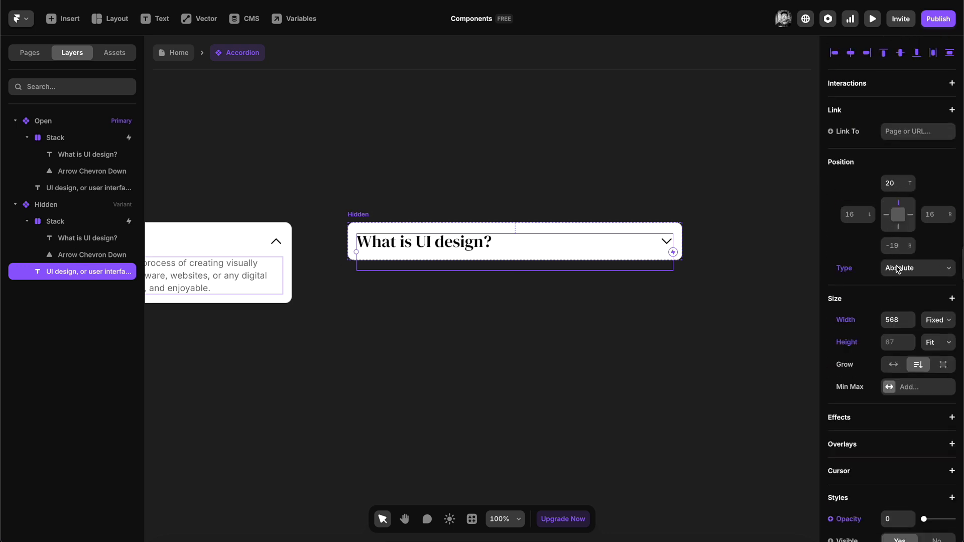
{"action": "scroll", "coordinate": [899, 270], "scroll_direction": "down", "scroll_amount": 8}
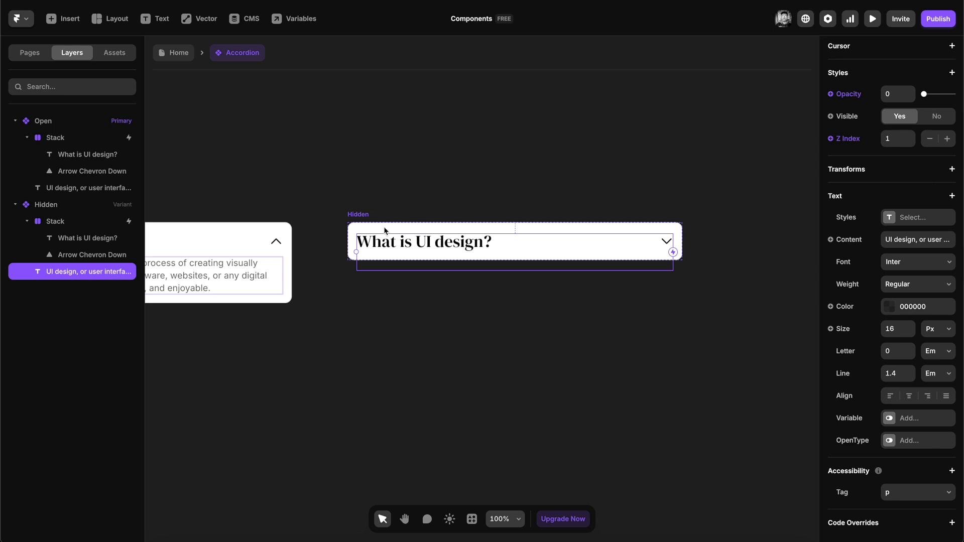
Set the Z Index of the Hidden variant's answer text to -1 so it sits behind the header stack.
{"action": "left_click", "coordinate": [82, 222]}
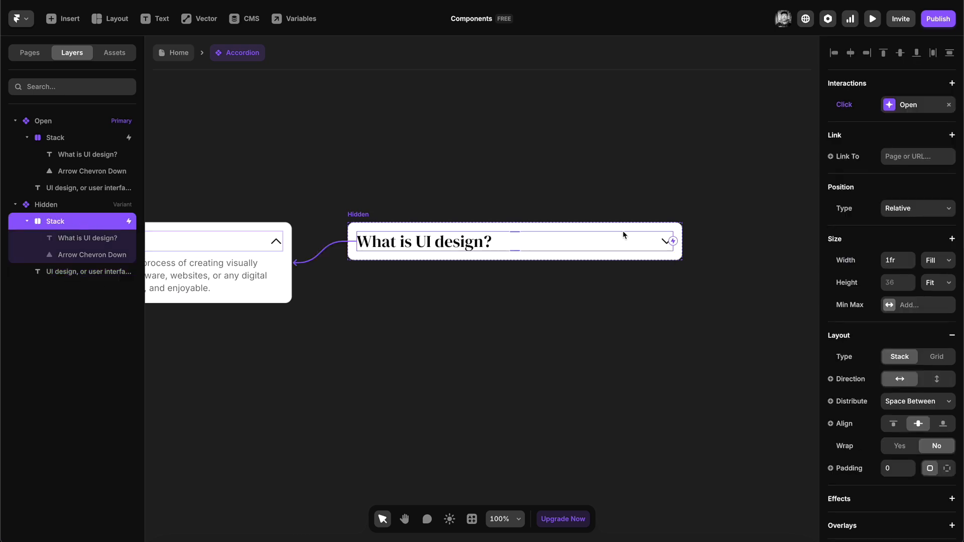
{"action": "left_click", "coordinate": [59, 272]}
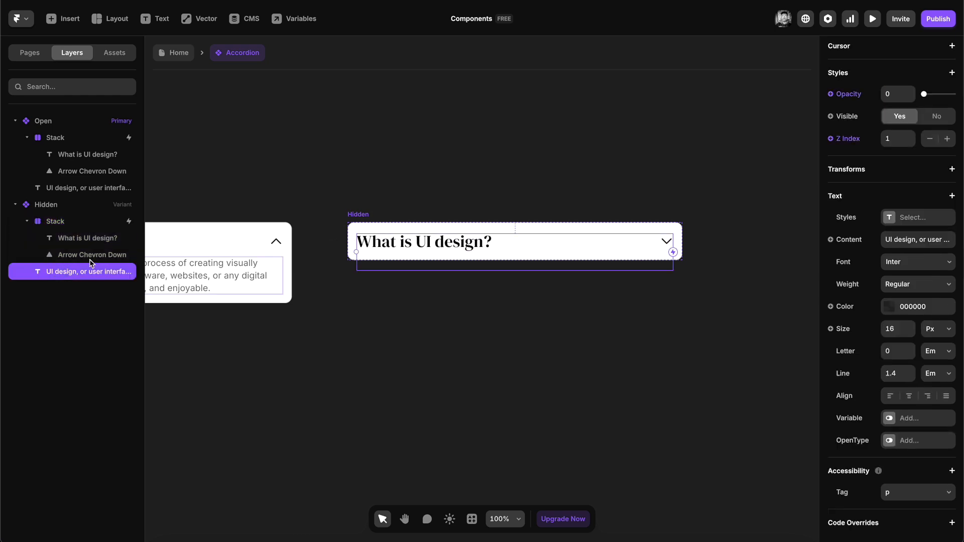
{"action": "left_click", "coordinate": [930, 139]}
{"action": "left_click", "coordinate": [930, 139]}
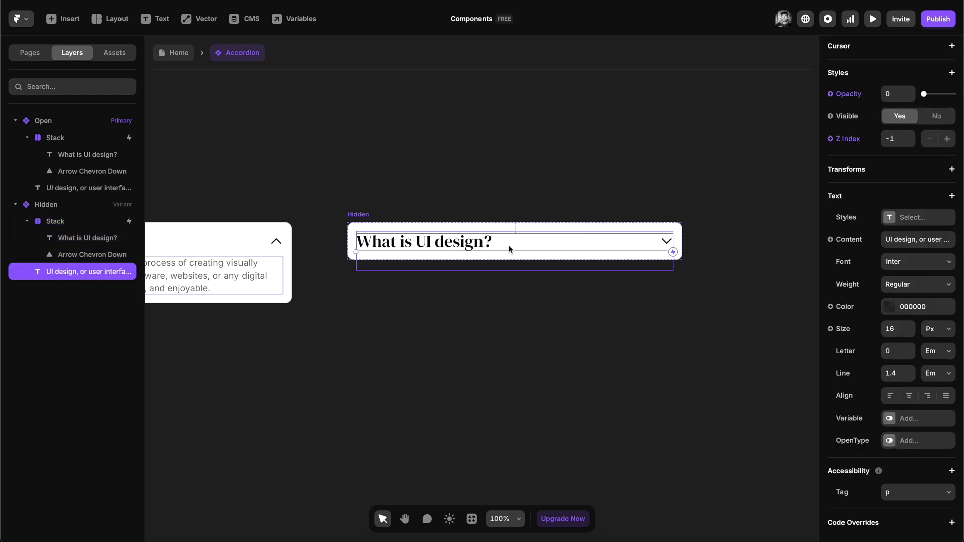
{"action": "left_click", "coordinate": [68, 222]}
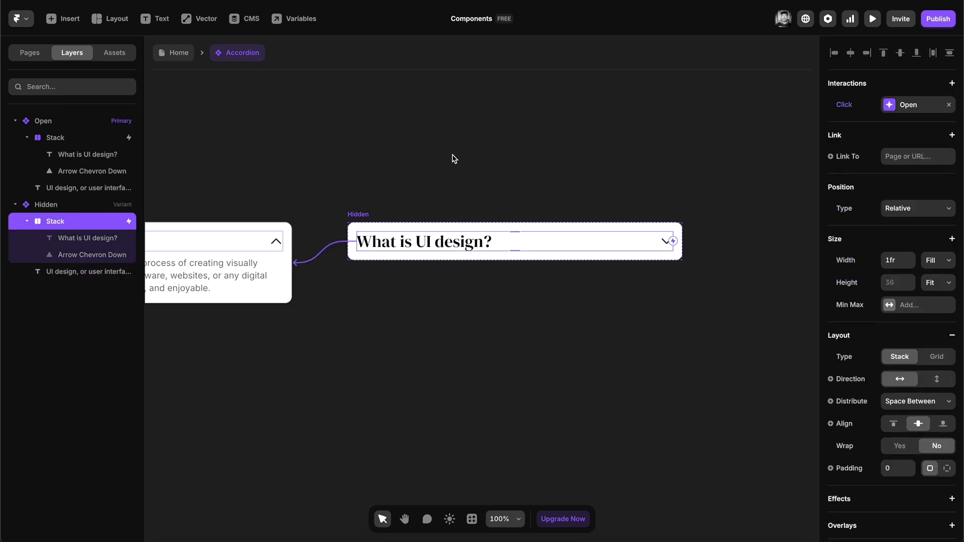
Return to the Home page, preview it, and repeatedly toggle the accordion by its heading, header area and chevron.
{"action": "left_click", "coordinate": [179, 53]}
{"action": "key", "text": "super+p"}
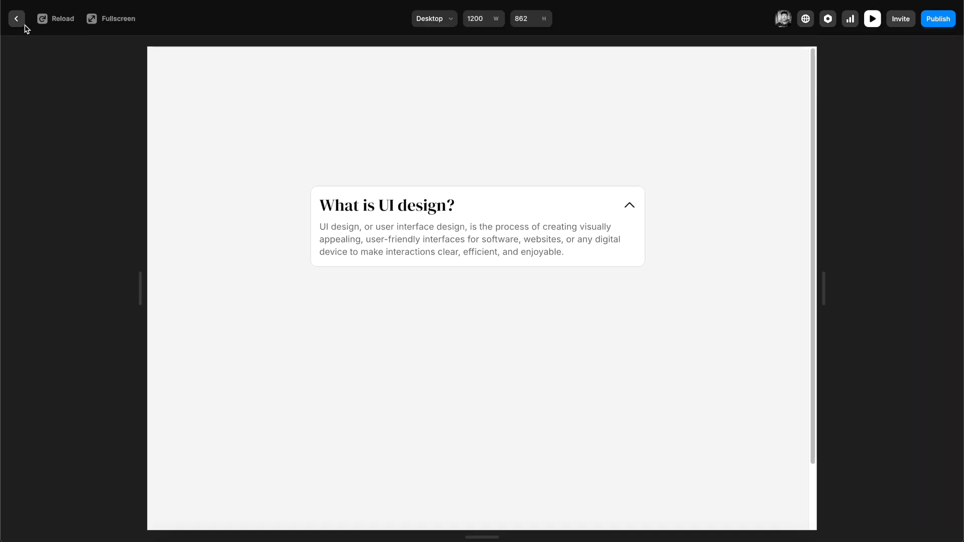
{"action": "left_click", "coordinate": [398, 202]}
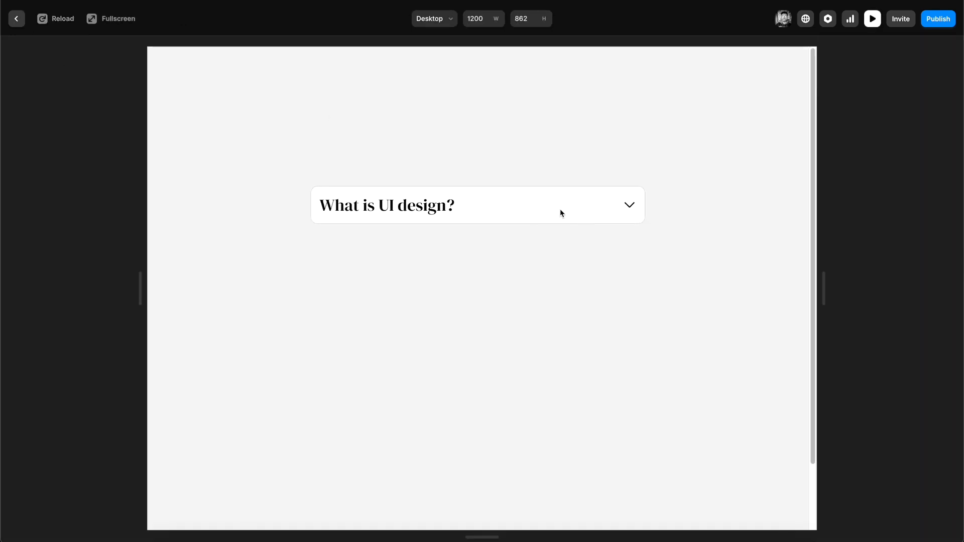
{"action": "left_click", "coordinate": [500, 207]}
{"action": "left_click", "coordinate": [582, 209]}
{"action": "left_click", "coordinate": [577, 206]}
{"action": "left_click", "coordinate": [598, 206]}
{"action": "left_click", "coordinate": [609, 204]}
{"action": "left_click", "coordinate": [620, 207]}
{"action": "left_click", "coordinate": [625, 206]}
{"action": "left_click", "coordinate": [629, 206]}
{"action": "left_click", "coordinate": [633, 208]}
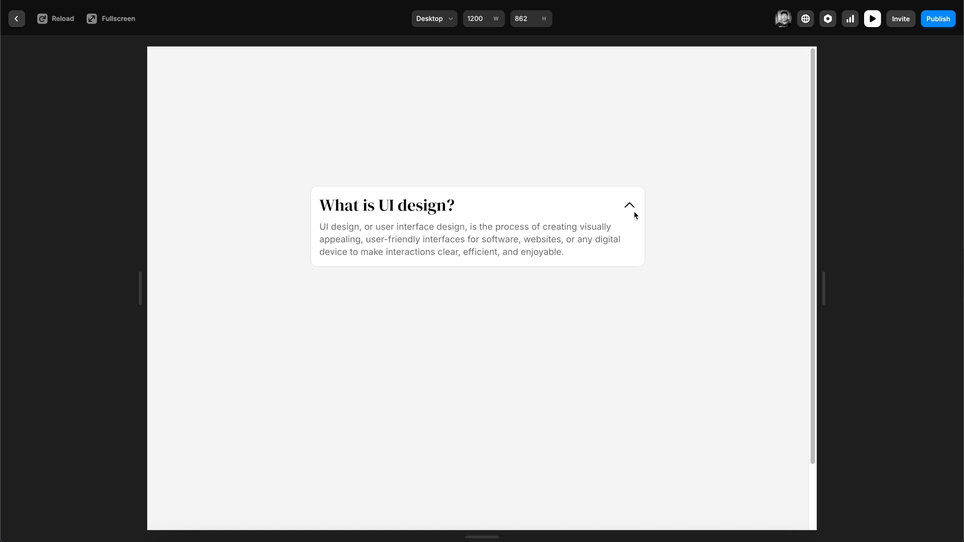
{"action": "left_click", "coordinate": [629, 209]}
{"action": "left_click", "coordinate": [631, 211]}
{"action": "left_click", "coordinate": [632, 210]}
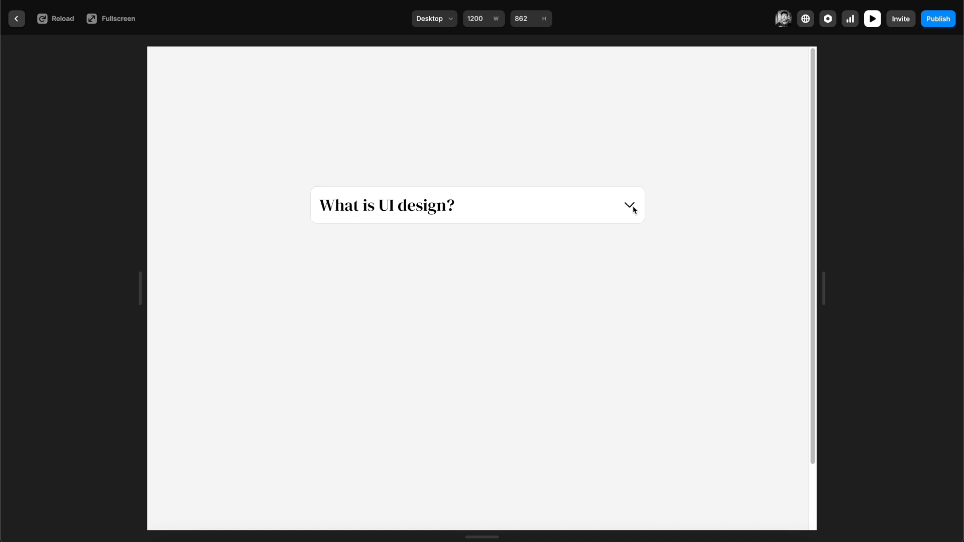
{"action": "left_click", "coordinate": [630, 210]}
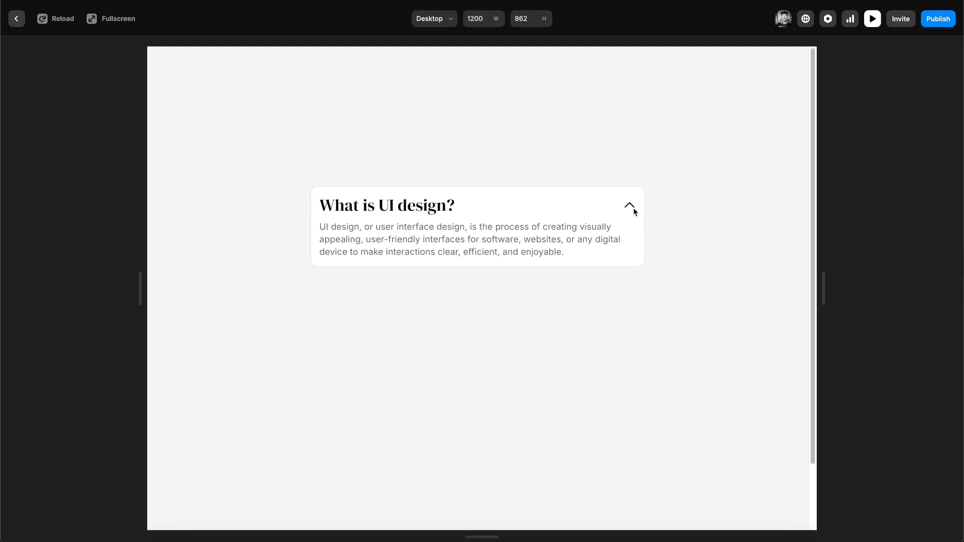
{"action": "left_click", "coordinate": [630, 210]}
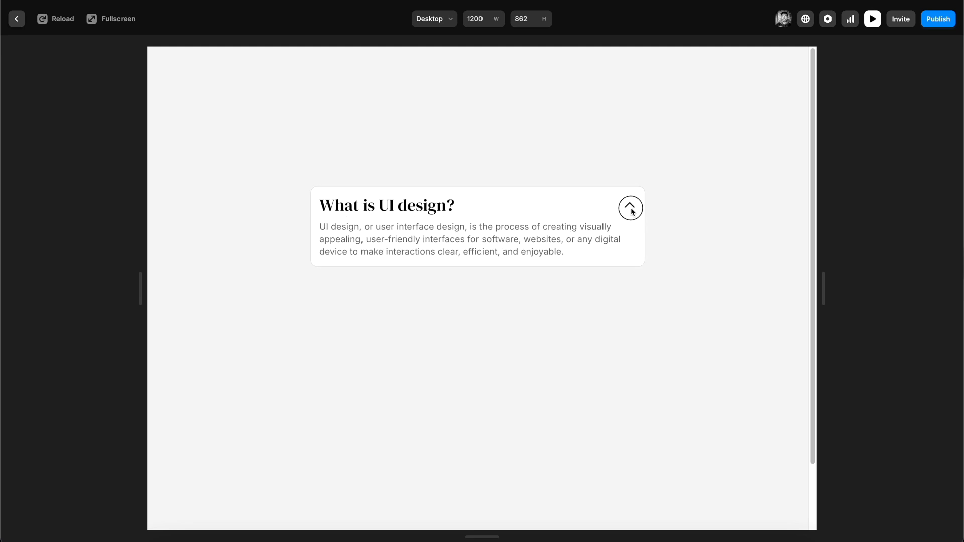